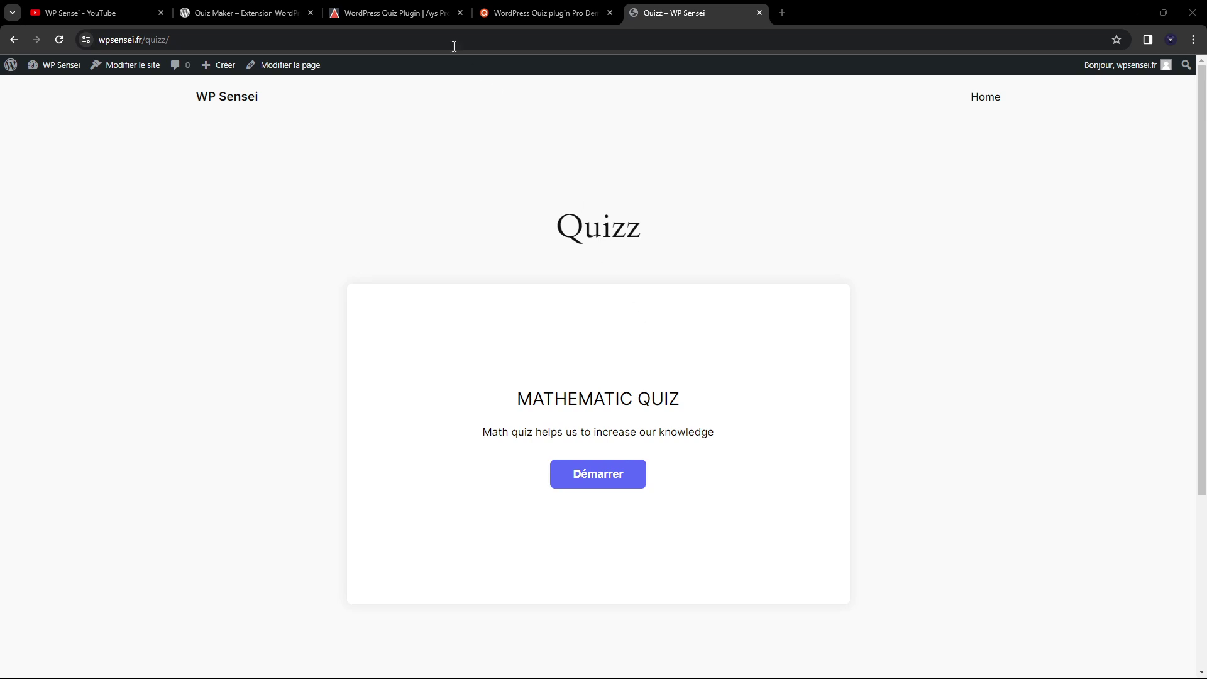
Step: View the Quiz Maker plugin's pages on the Ays Pro site and in the French WordPress plugin directory
{"action": "left_click", "coordinate": [375, 14]}
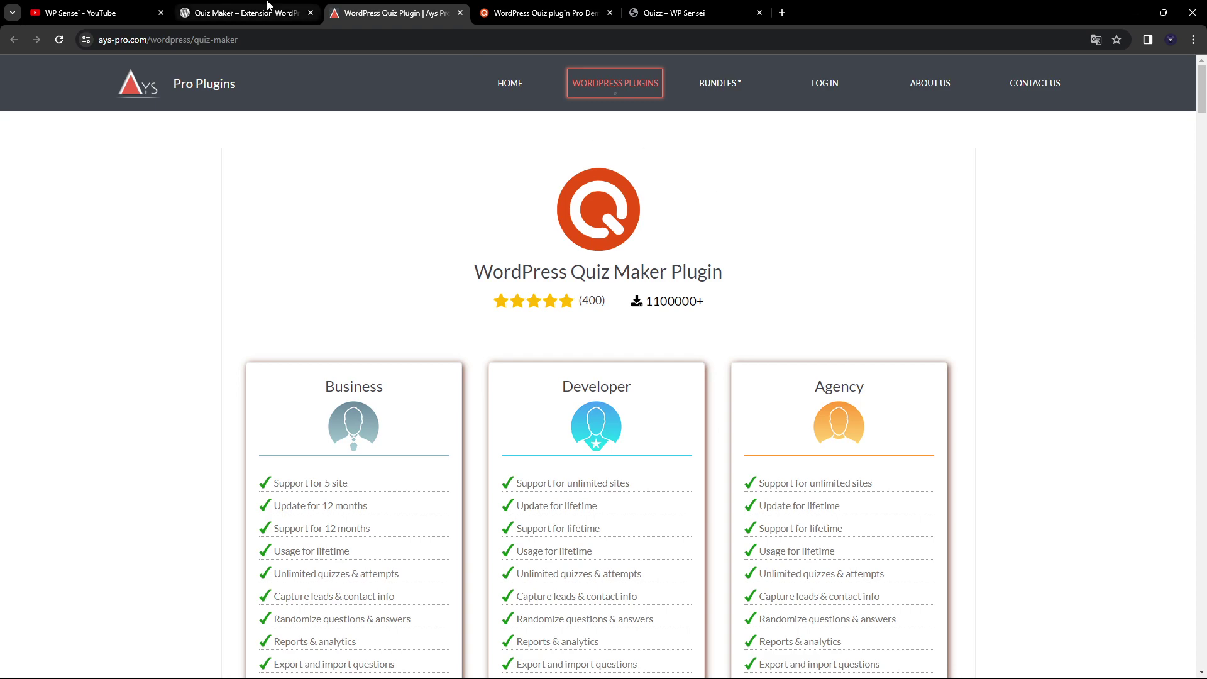
{"action": "left_click", "coordinate": [245, 13]}
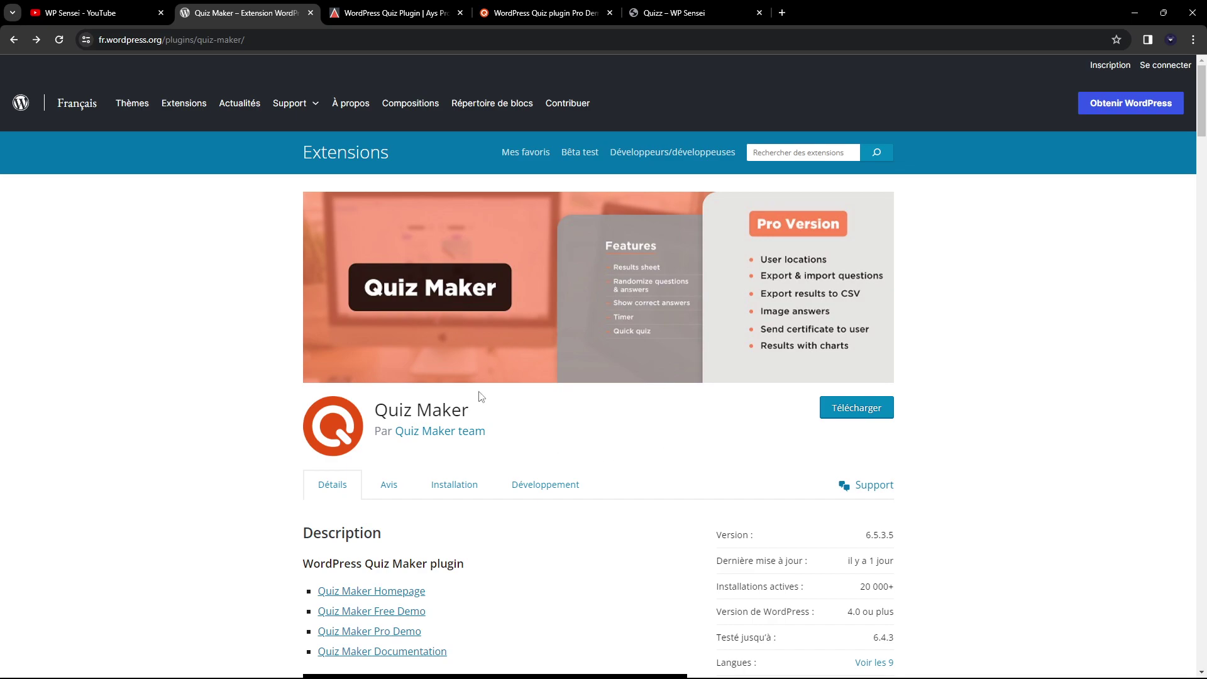
{"action": "left_click", "coordinate": [431, 19]}
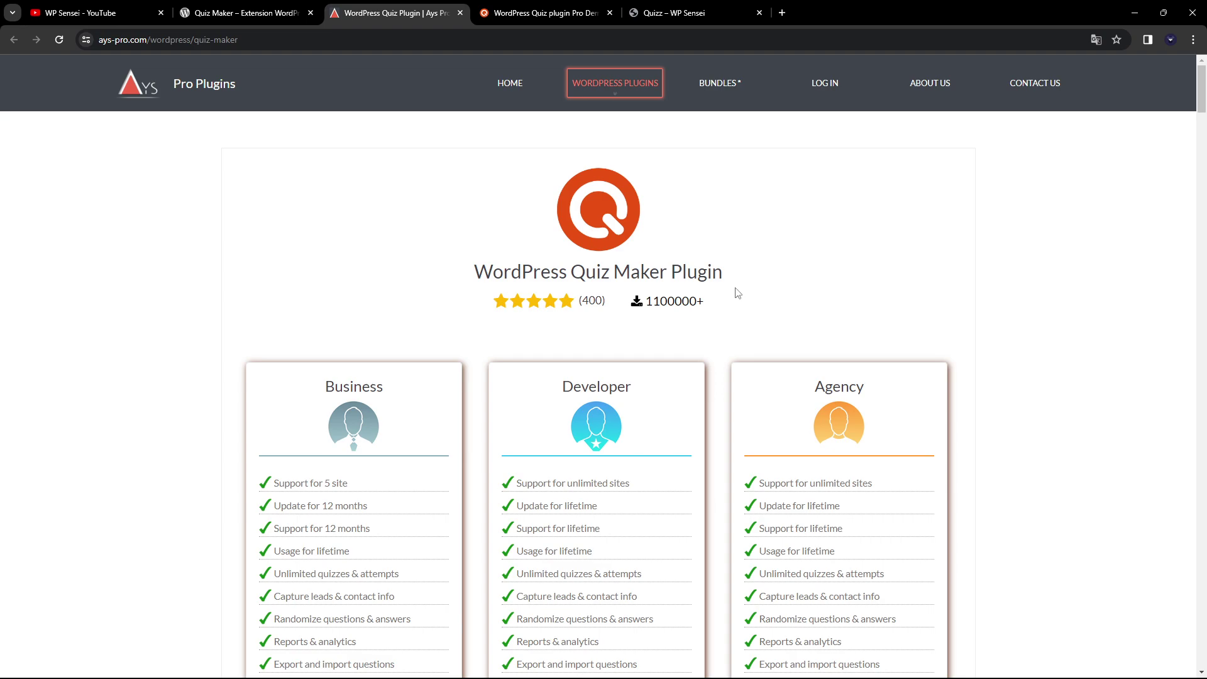
Step: Take the Mathematic Quiz on the Quizz page, answering 300 for 5*40, 50 for 150/3 and 30 for 10+20, and finish it
{"action": "left_click", "coordinate": [705, 14]}
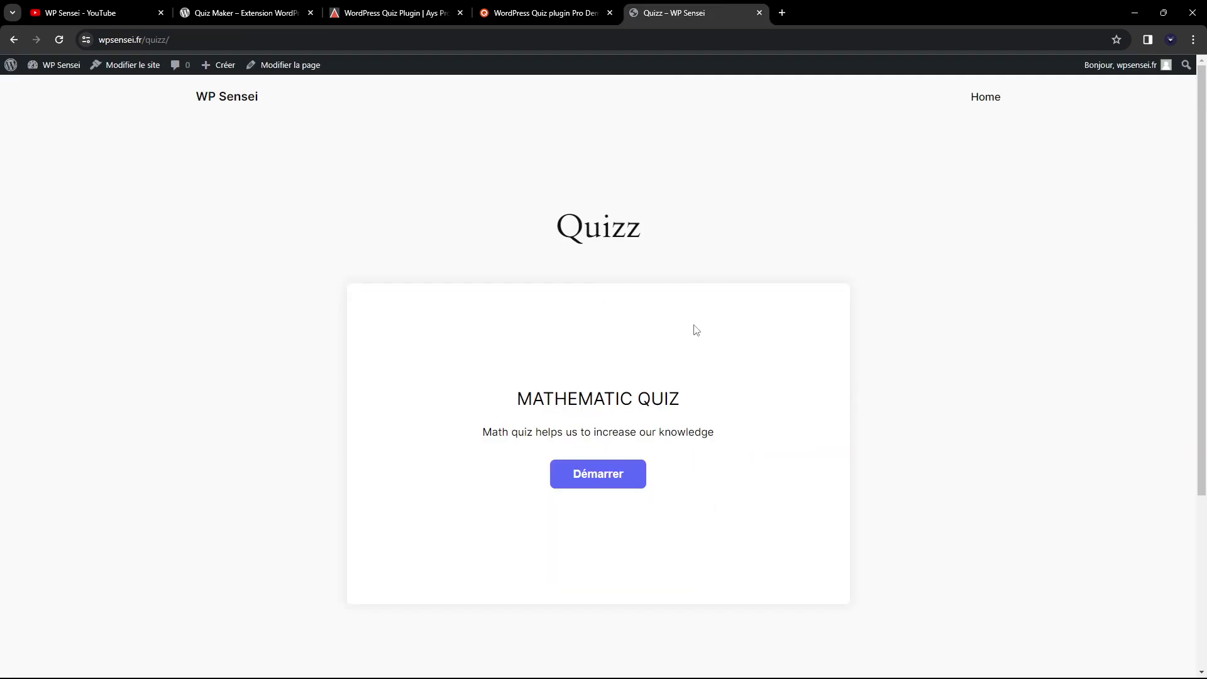
{"action": "scroll", "coordinate": [587, 292], "scroll_direction": "down", "scroll_amount": 1}
{"action": "scroll", "coordinate": [628, 352], "scroll_direction": "down", "scroll_amount": 1}
{"action": "left_click", "coordinate": [645, 416]}
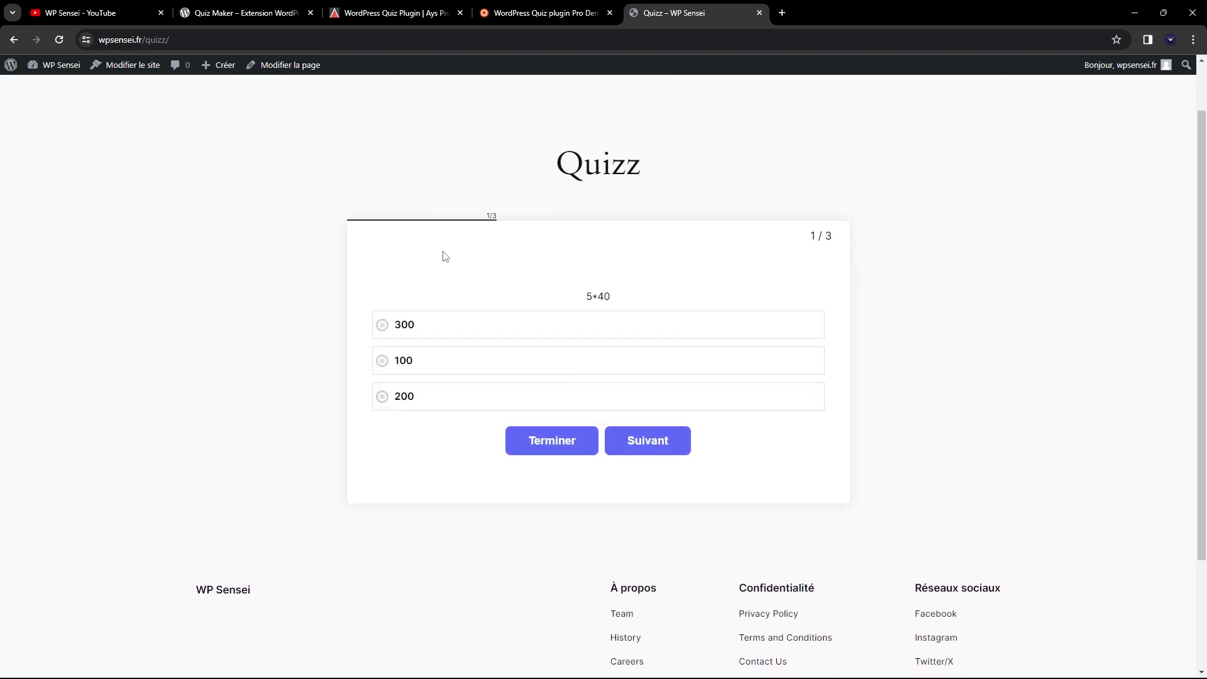
{"action": "left_click", "coordinate": [497, 349]}
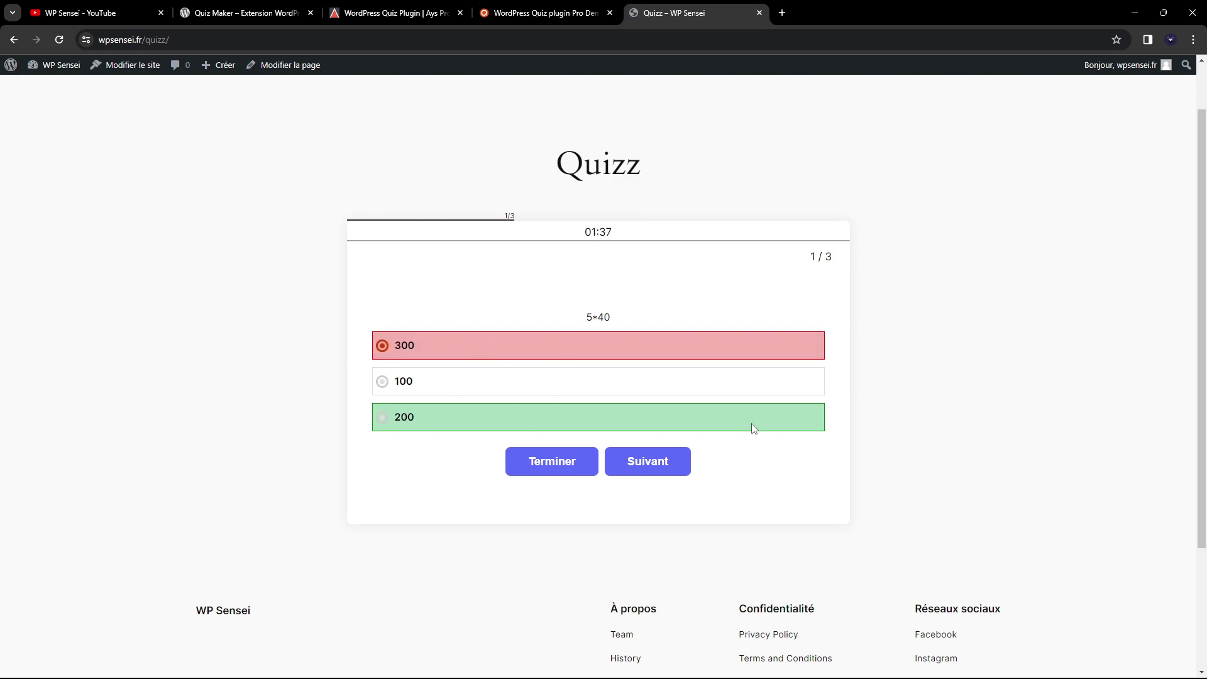
{"action": "left_click", "coordinate": [632, 458]}
{"action": "left_click", "coordinate": [653, 382]}
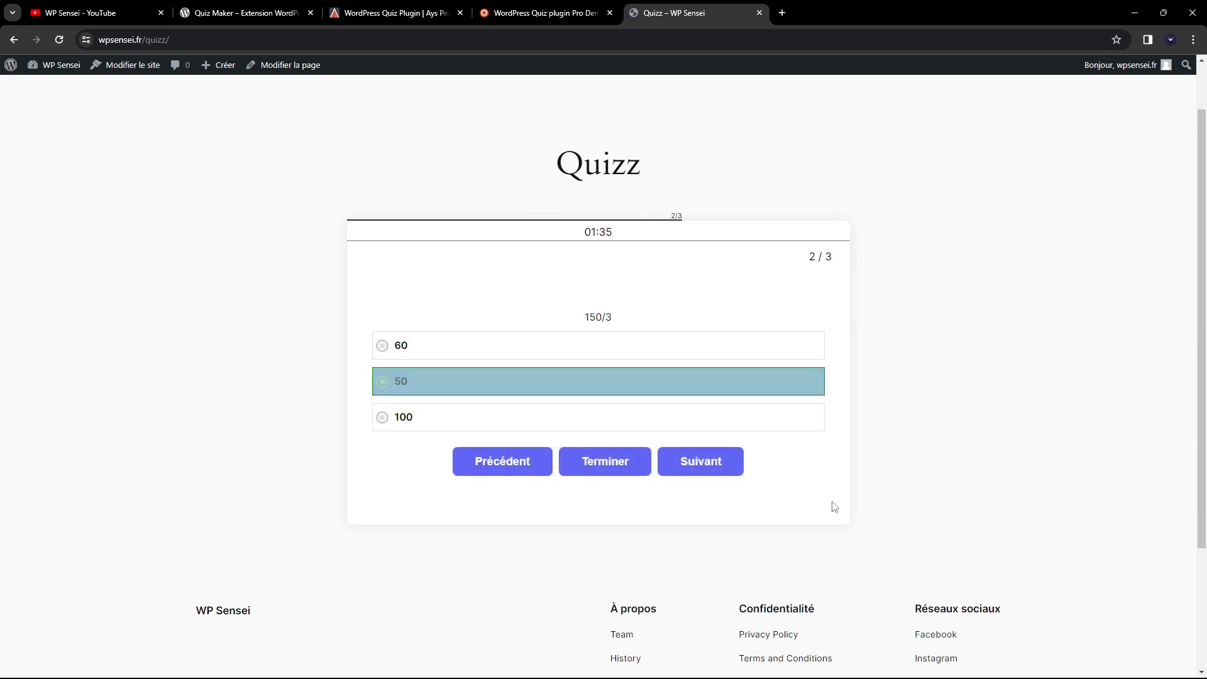
{"action": "left_click", "coordinate": [703, 462]}
{"action": "left_click", "coordinate": [571, 346]}
{"action": "left_click", "coordinate": [670, 470]}
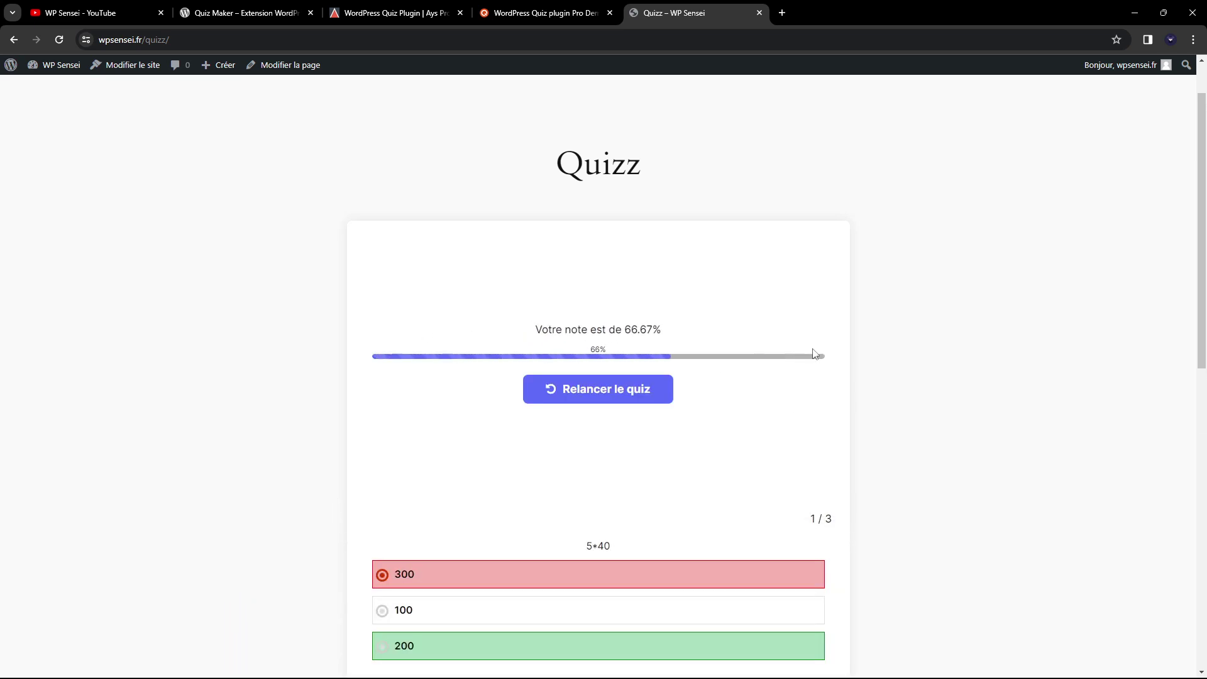
Step: Review the quiz score and the corrected answers to all three questions
{"action": "scroll", "coordinate": [813, 359], "scroll_direction": "down", "scroll_amount": 2}
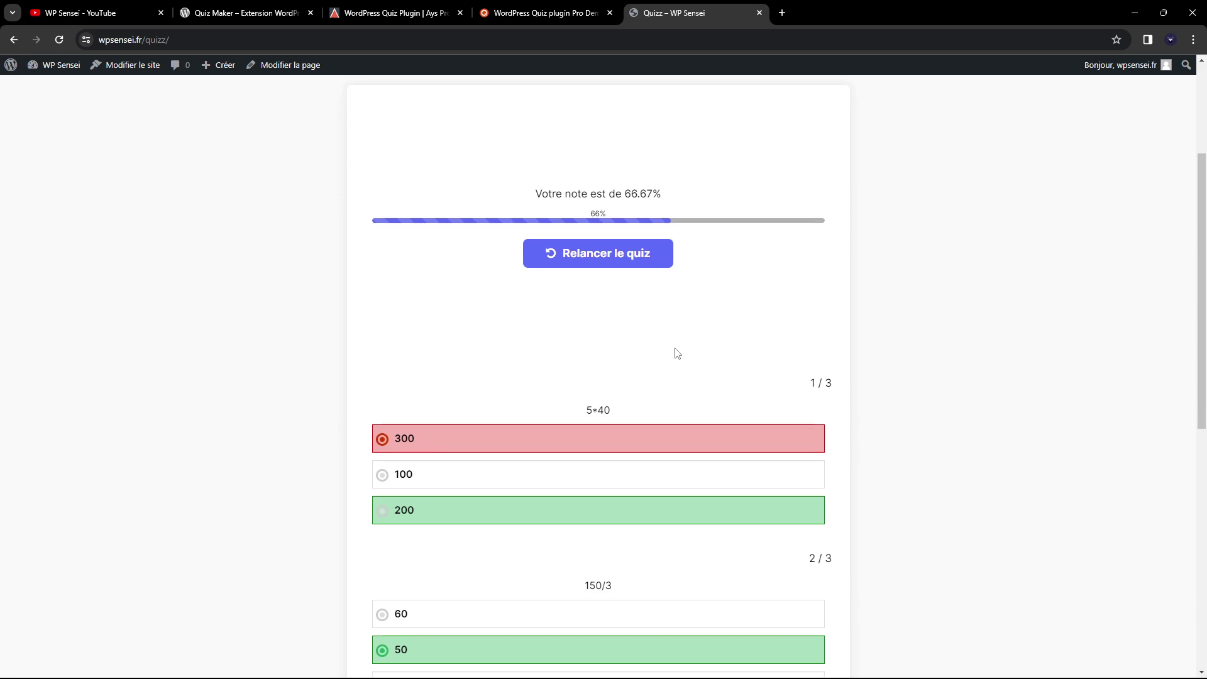
{"action": "scroll", "coordinate": [669, 333], "scroll_direction": "down", "scroll_amount": 2}
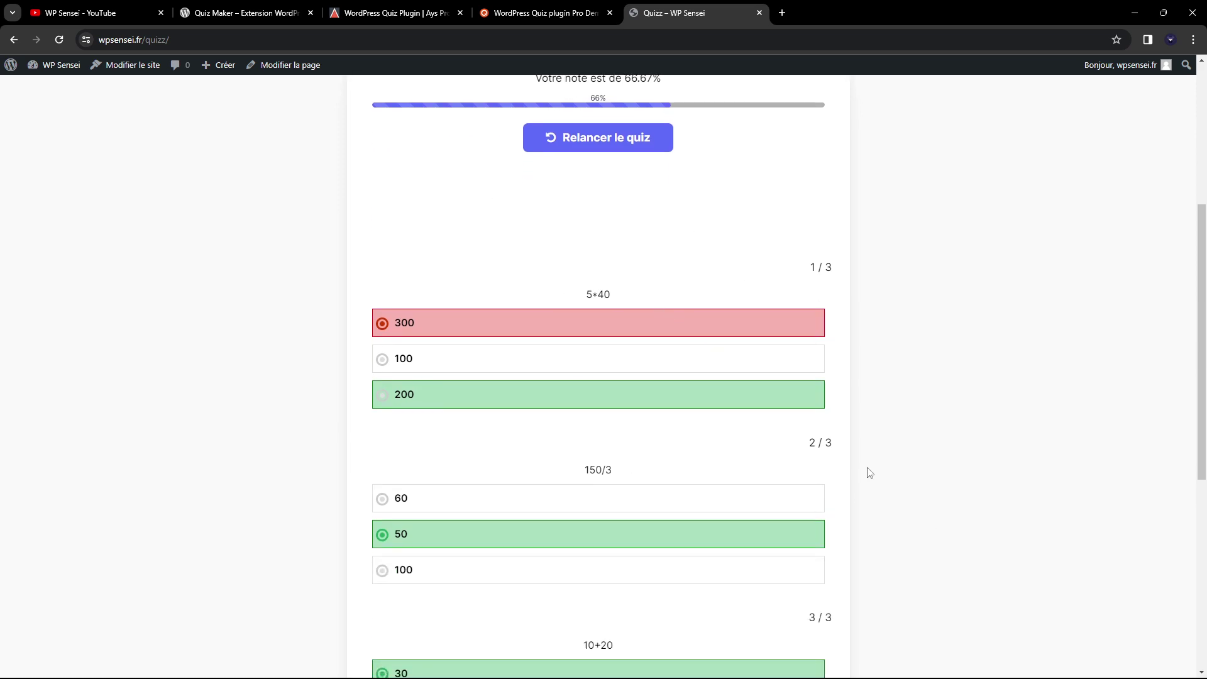
{"action": "scroll", "coordinate": [866, 469], "scroll_direction": "down", "scroll_amount": 2}
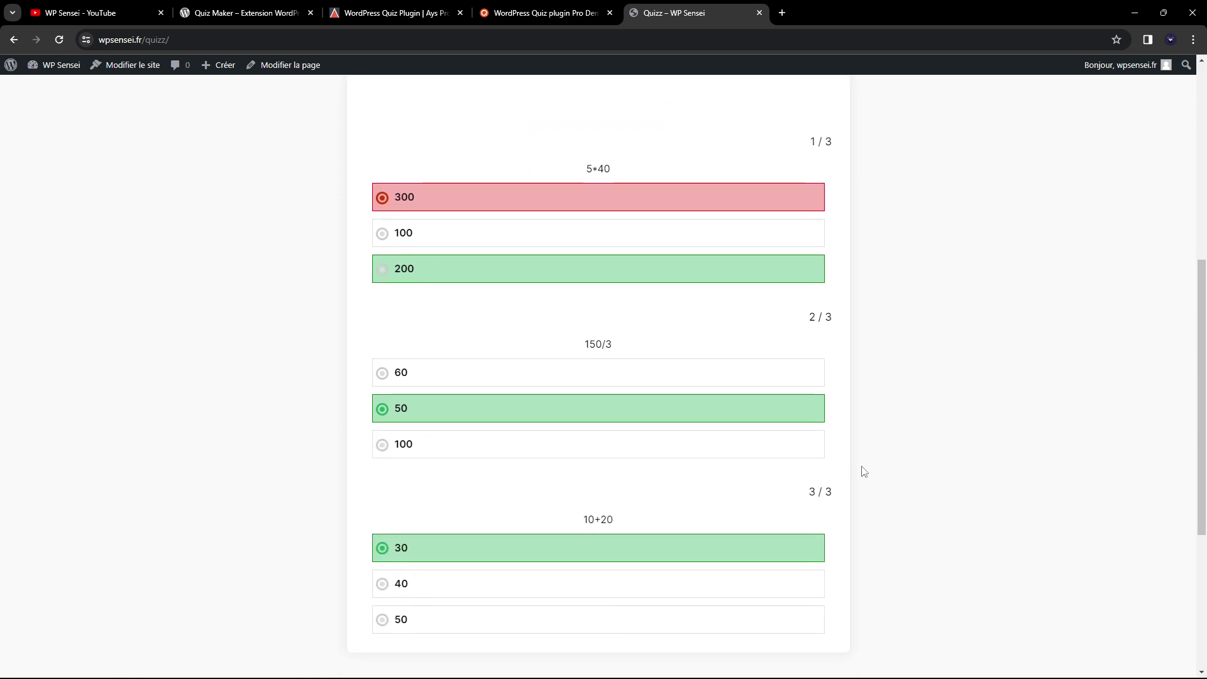
{"action": "scroll", "coordinate": [861, 470], "scroll_direction": "up", "scroll_amount": 6}
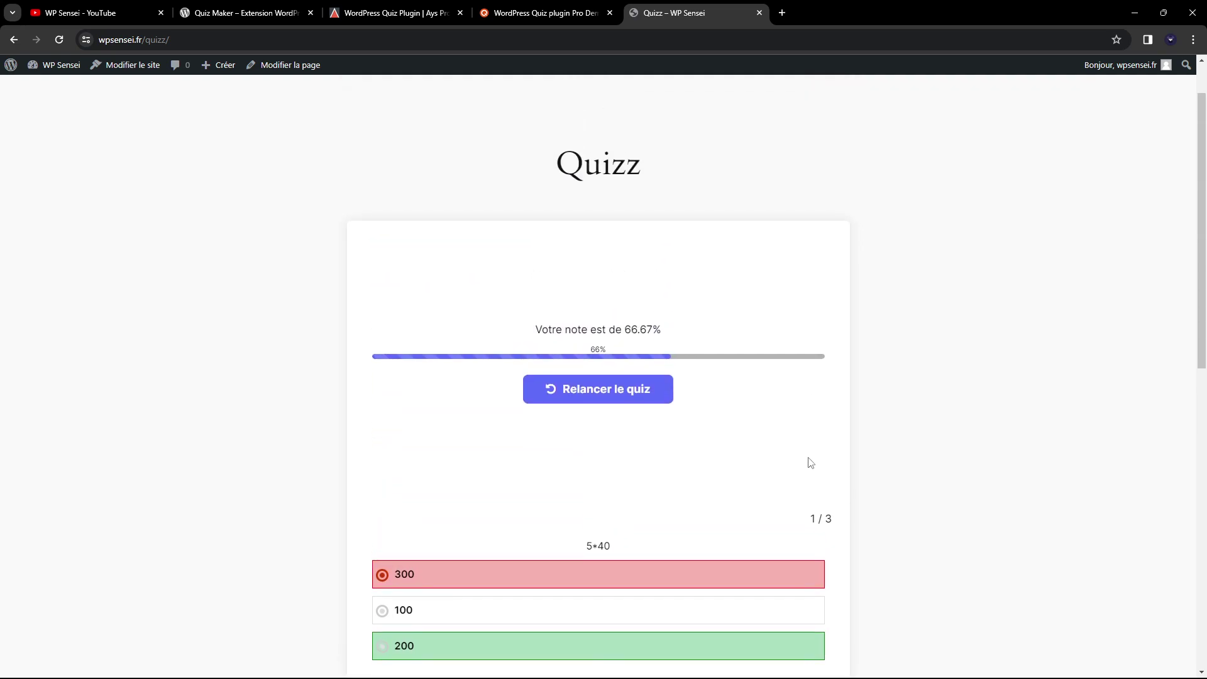
Step: View the English level test on the WordPress Quiz plugin Pro Demo page
{"action": "left_click", "coordinate": [383, 10]}
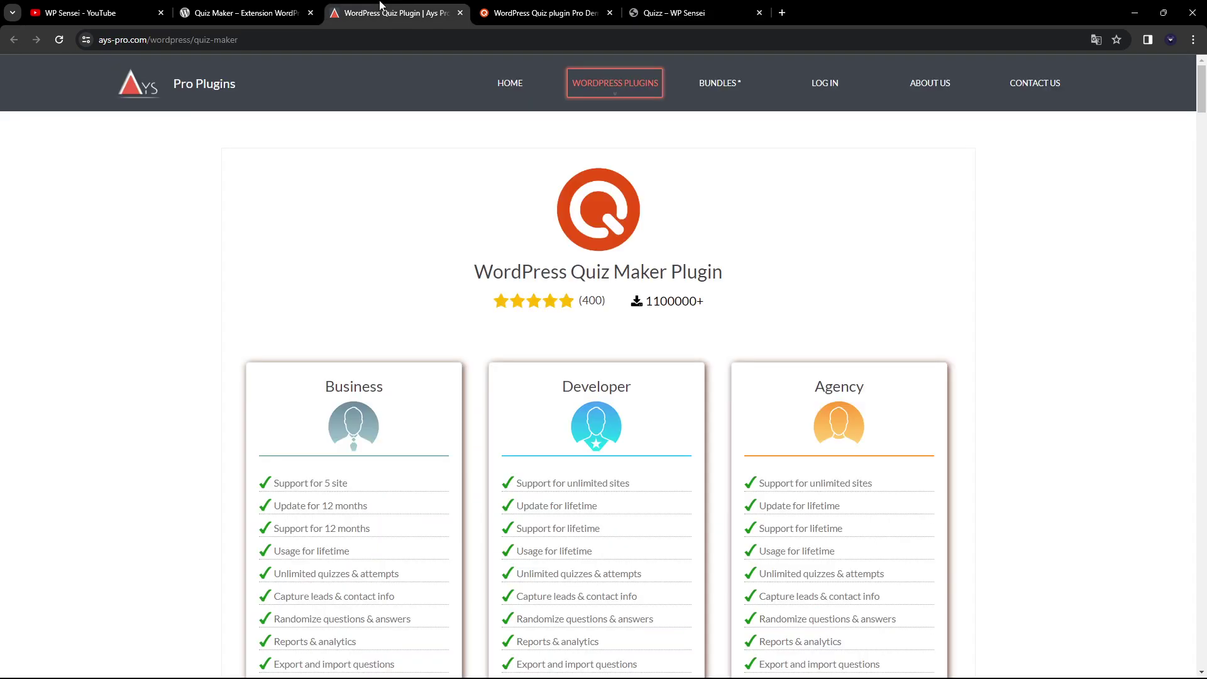
{"action": "left_click", "coordinate": [547, 9]}
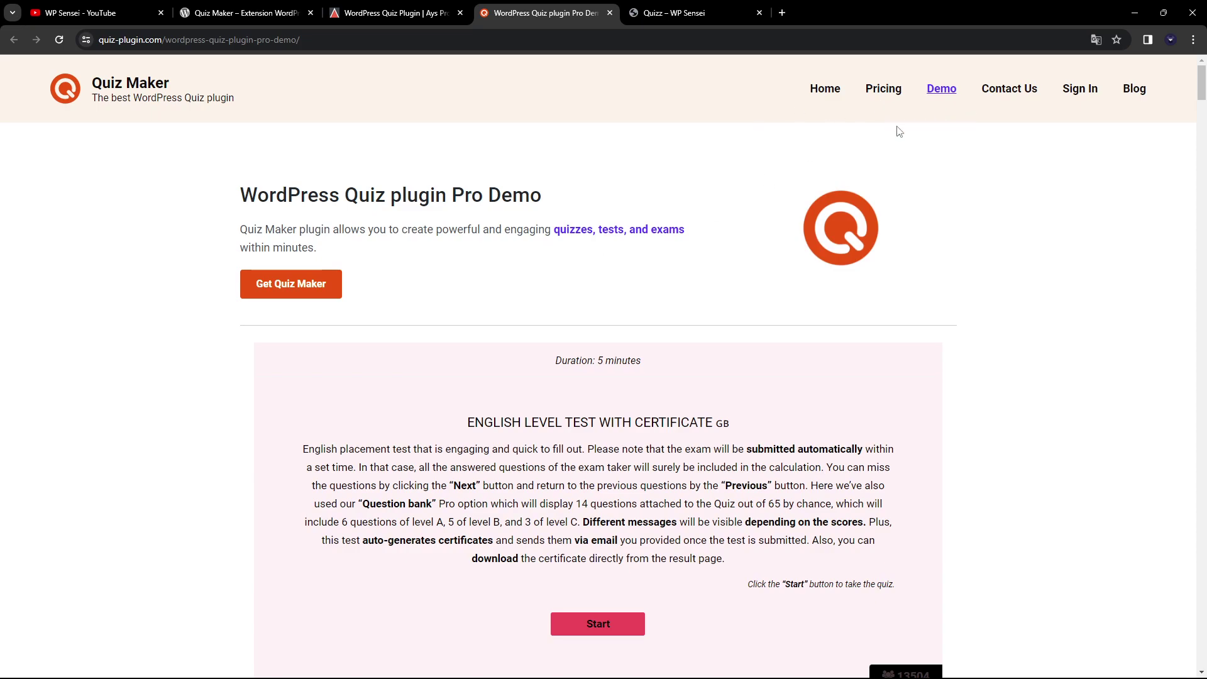
{"action": "scroll", "coordinate": [768, 218], "scroll_direction": "down", "scroll_amount": 3}
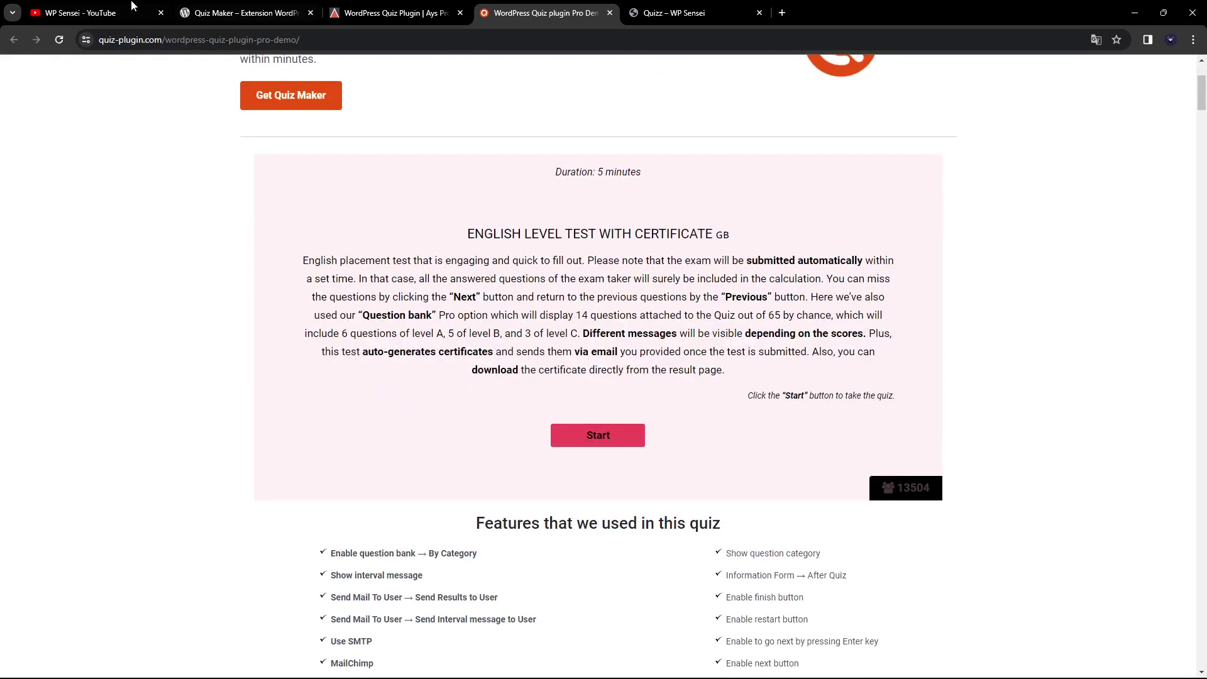
Step: View the WP Sensei YouTube channel's description and links, and close the channel details
{"action": "left_click", "coordinate": [104, 9]}
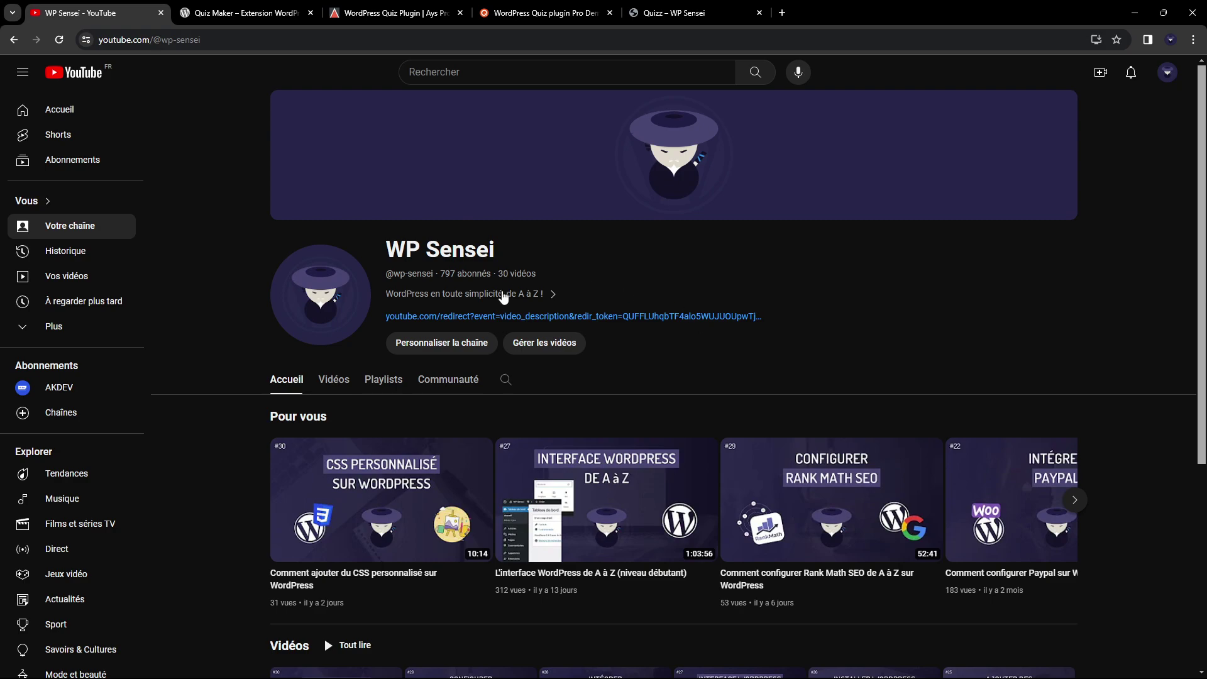
{"action": "left_click", "coordinate": [505, 294]}
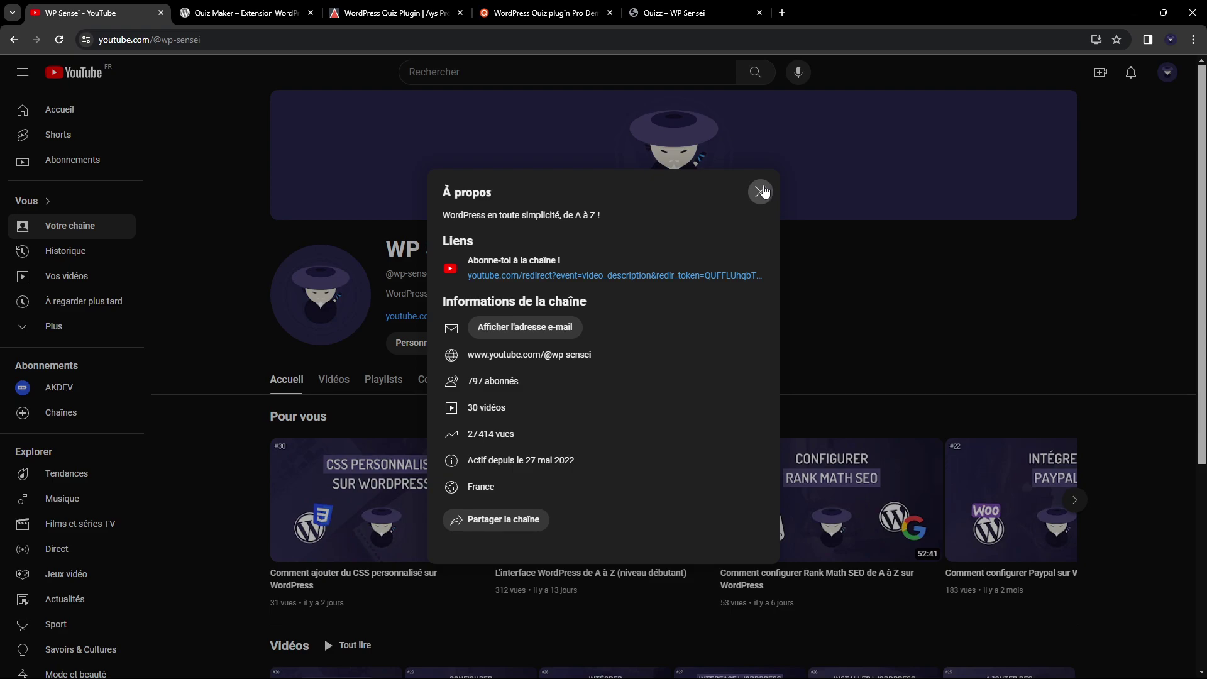
{"action": "left_click", "coordinate": [763, 191]}
Step: Close the YouTube channel page and the WordPress.org Quiz Maker page
{"action": "left_click", "coordinate": [242, 12]}
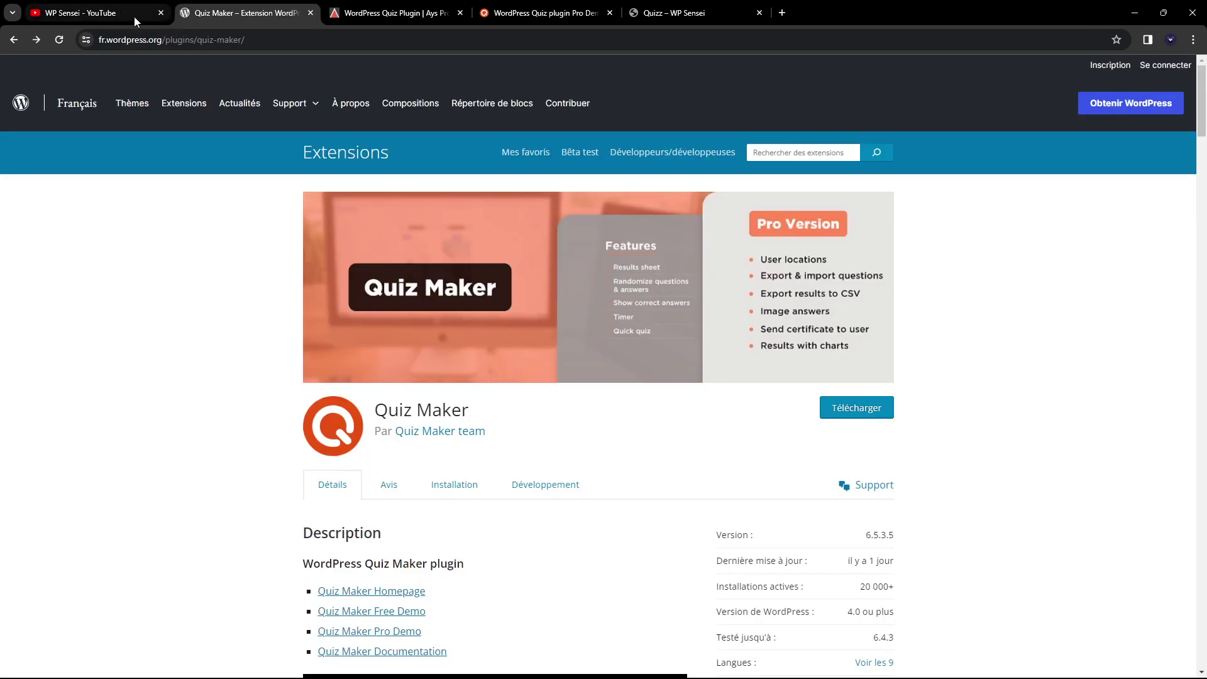
{"action": "left_click", "coordinate": [151, 13]}
{"action": "left_click", "coordinate": [161, 12]}
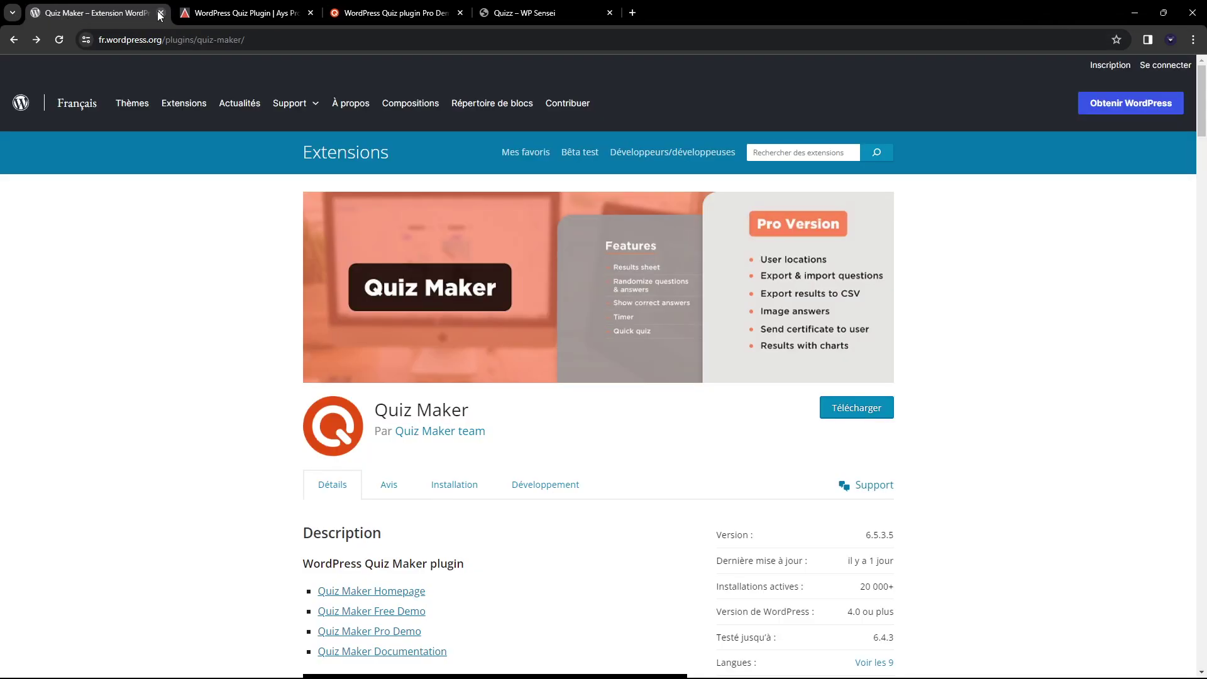
{"action": "left_click", "coordinate": [161, 12]}
Step: Compare the features and prices of the Business, Developer and Agency plans for Quiz Maker
{"action": "scroll", "coordinate": [458, 228], "scroll_direction": "down", "scroll_amount": 3}
{"action": "scroll", "coordinate": [432, 264], "scroll_direction": "down", "scroll_amount": 4}
{"action": "scroll", "coordinate": [412, 329], "scroll_direction": "up", "scroll_amount": 5}
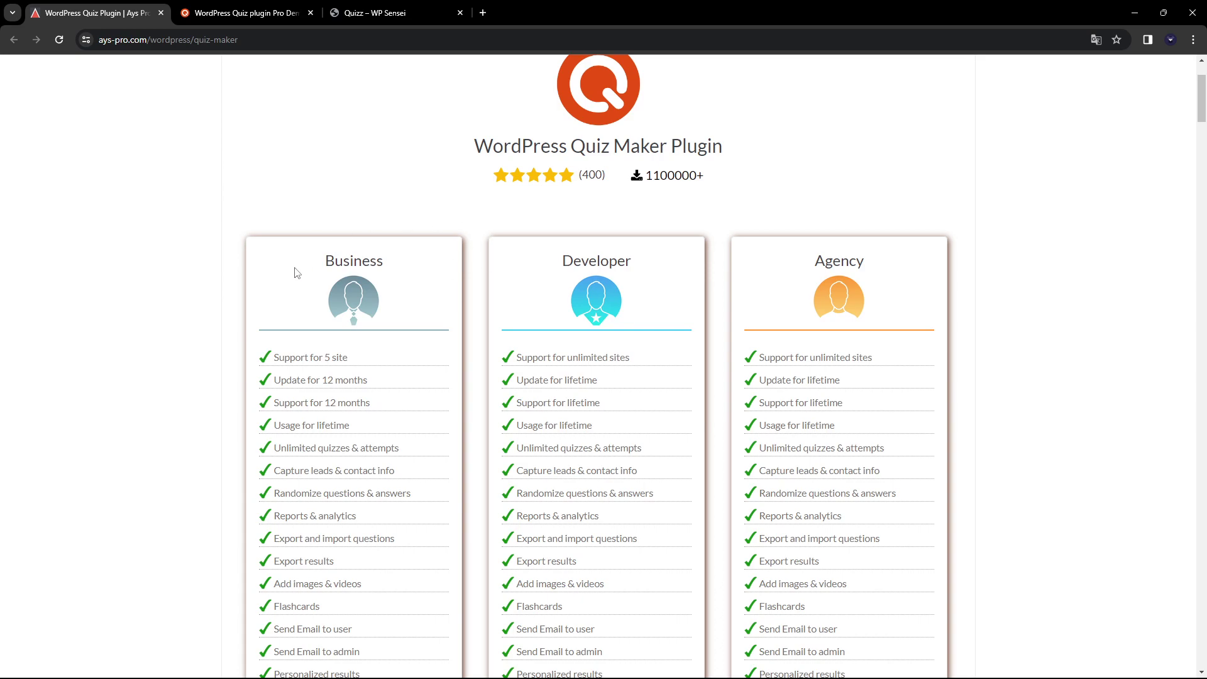
{"action": "scroll", "coordinate": [768, 289], "scroll_direction": "down", "scroll_amount": 3}
{"action": "scroll", "coordinate": [768, 289], "scroll_direction": "down", "scroll_amount": 15}
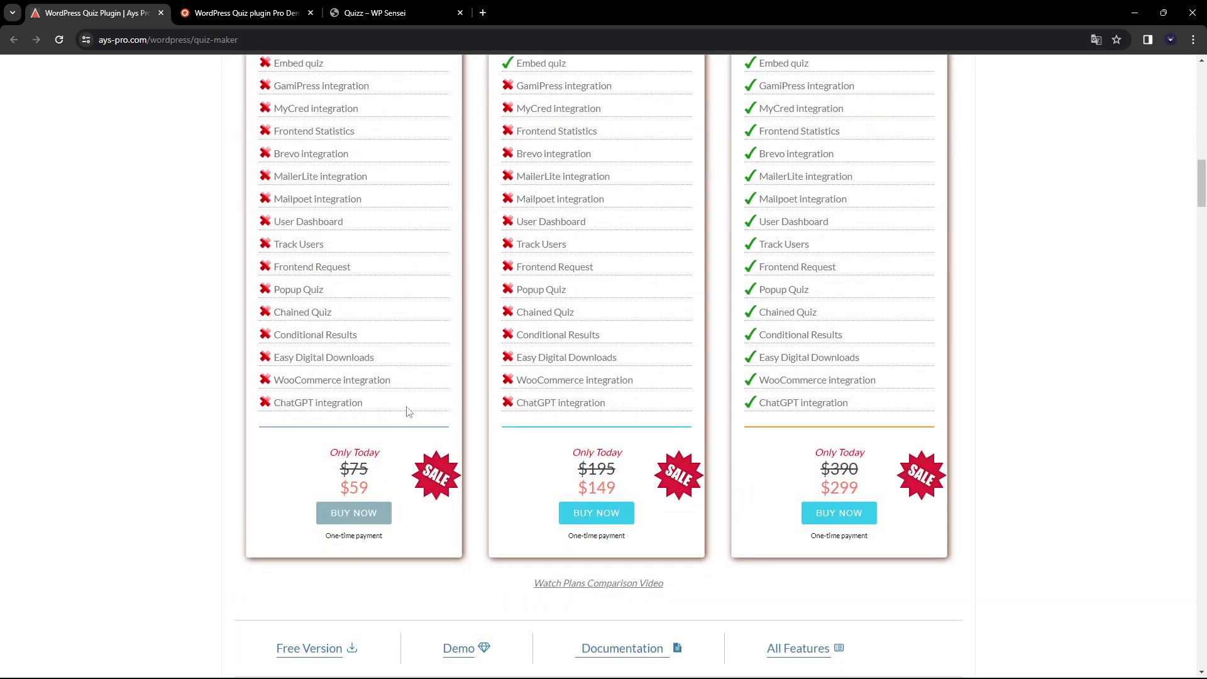
{"action": "scroll", "coordinate": [406, 412], "scroll_direction": "up", "scroll_amount": 12}
{"action": "scroll", "coordinate": [328, 189], "scroll_direction": "down", "scroll_amount": 4}
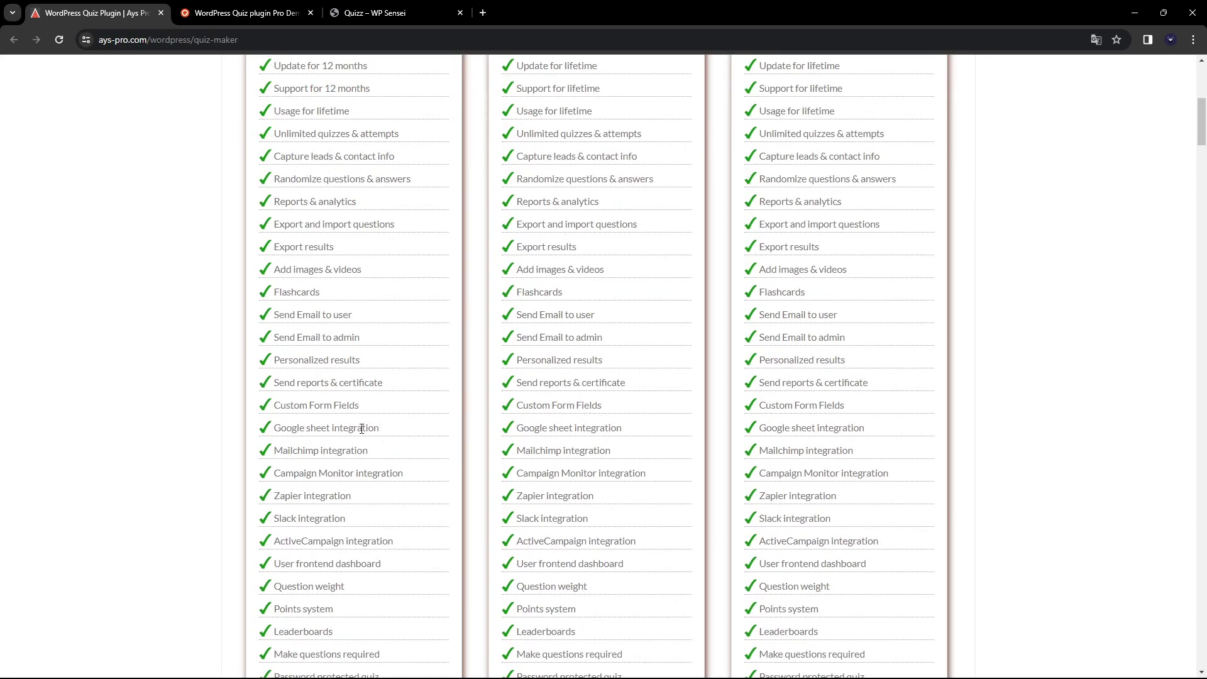
{"action": "scroll", "coordinate": [377, 434], "scroll_direction": "down", "scroll_amount": 3}
{"action": "scroll", "coordinate": [354, 318], "scroll_direction": "up", "scroll_amount": 7}
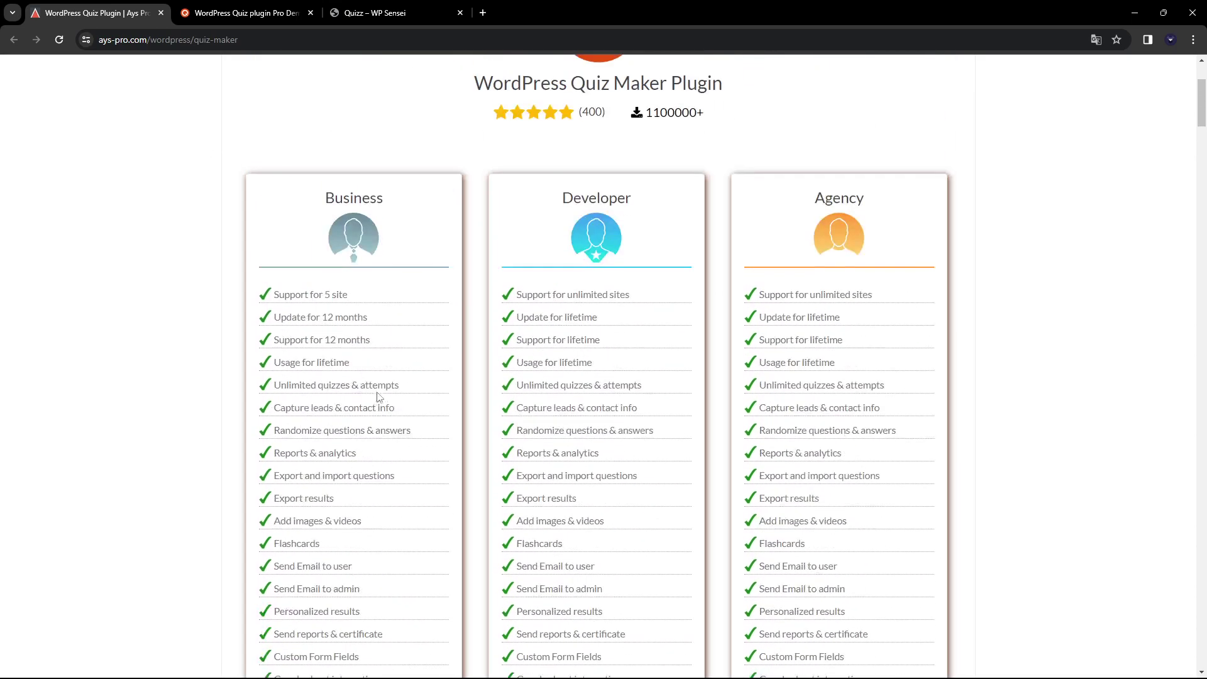
{"action": "scroll", "coordinate": [582, 217], "scroll_direction": "down", "scroll_amount": 12}
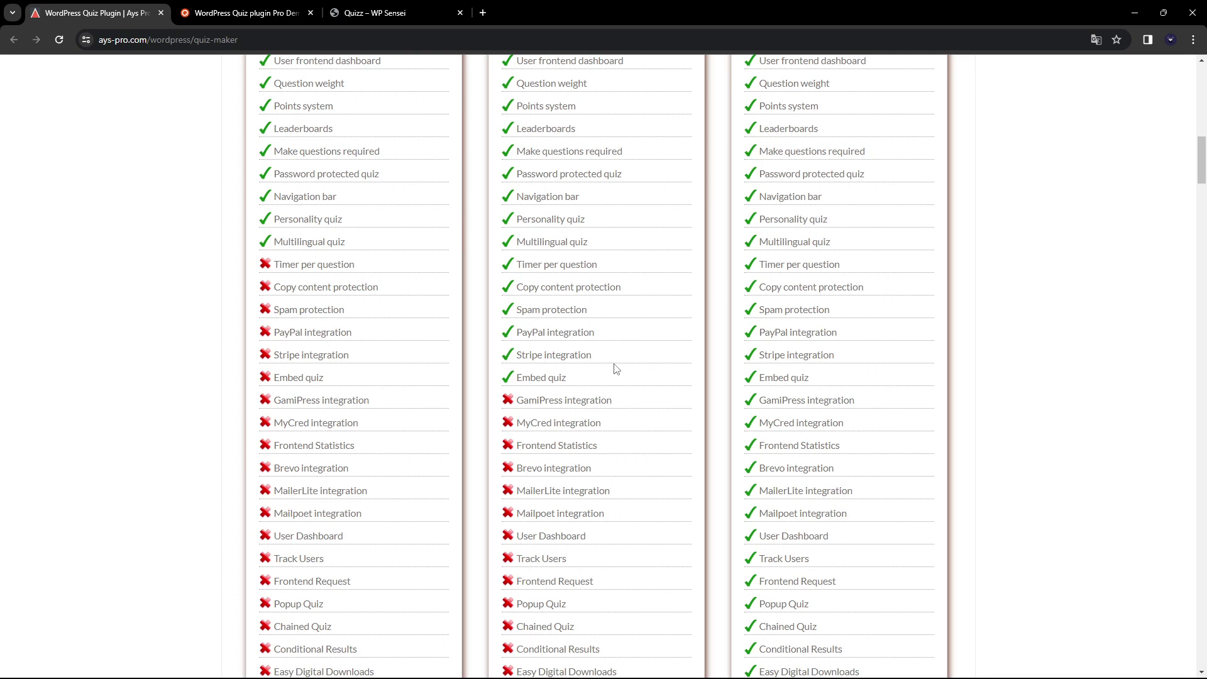
Step: Examine which features the Developer plan adds over Business, highlighting Timer per question
{"action": "scroll", "coordinate": [580, 272], "scroll_direction": "up", "scroll_amount": 1}
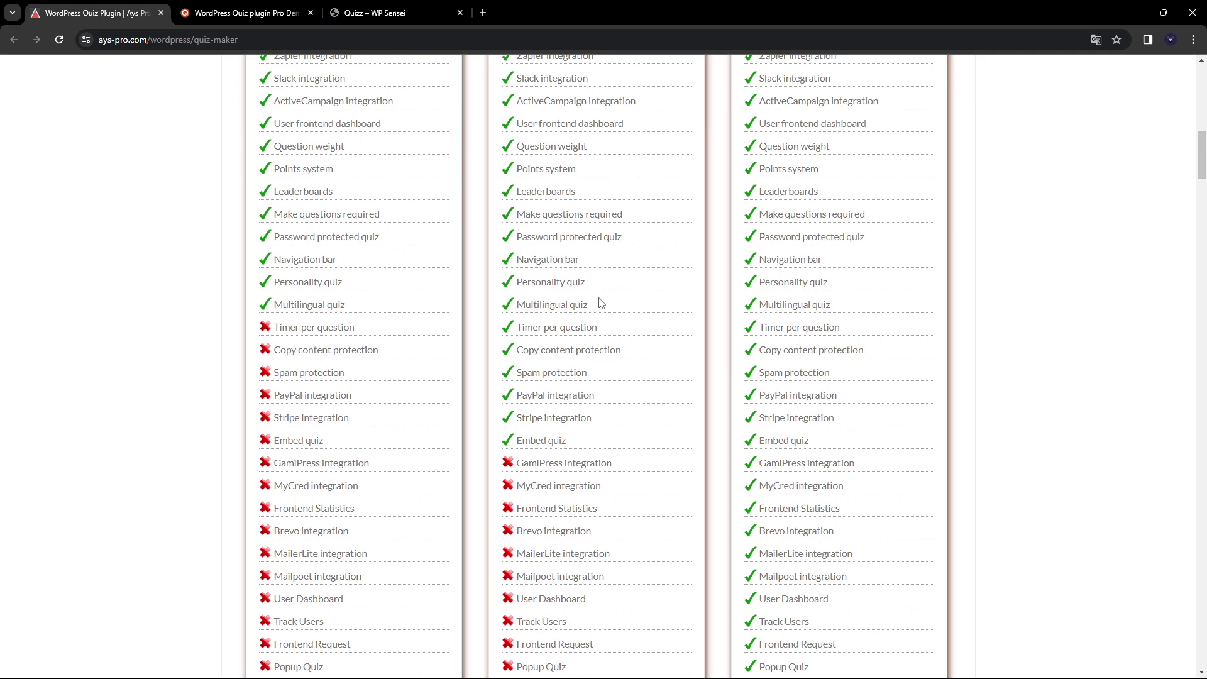
{"action": "scroll", "coordinate": [598, 328], "scroll_direction": "up", "scroll_amount": 3}
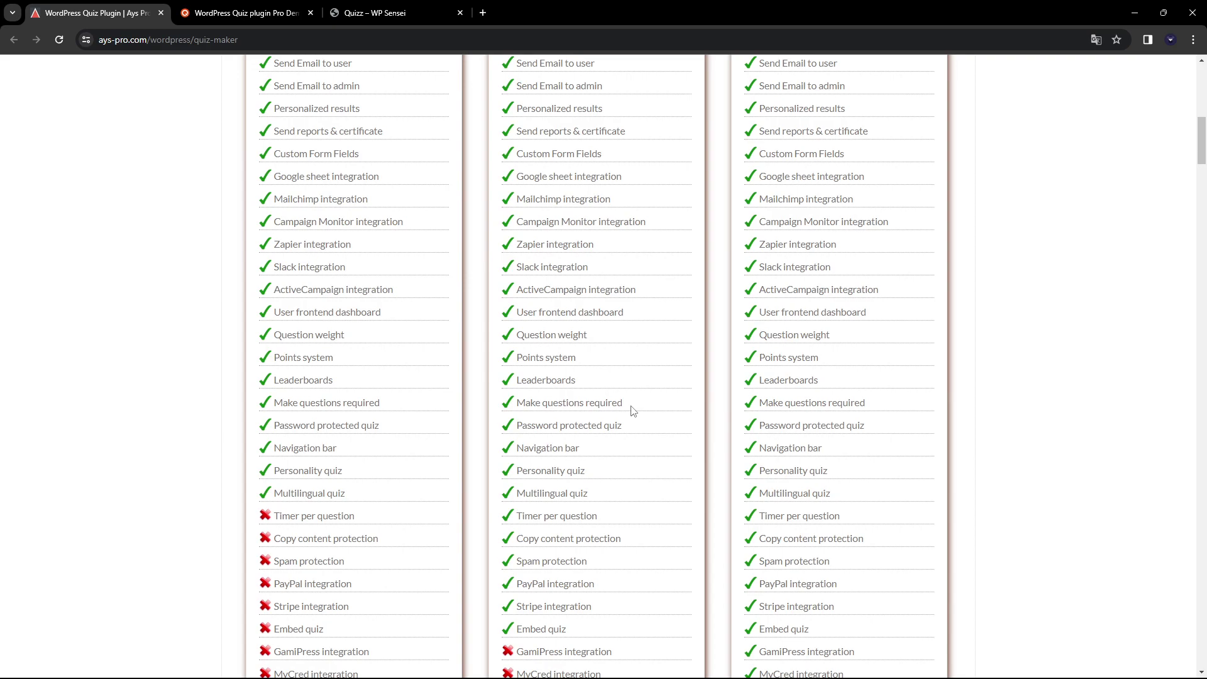
{"action": "scroll", "coordinate": [843, 410], "scroll_direction": "down", "scroll_amount": 2}
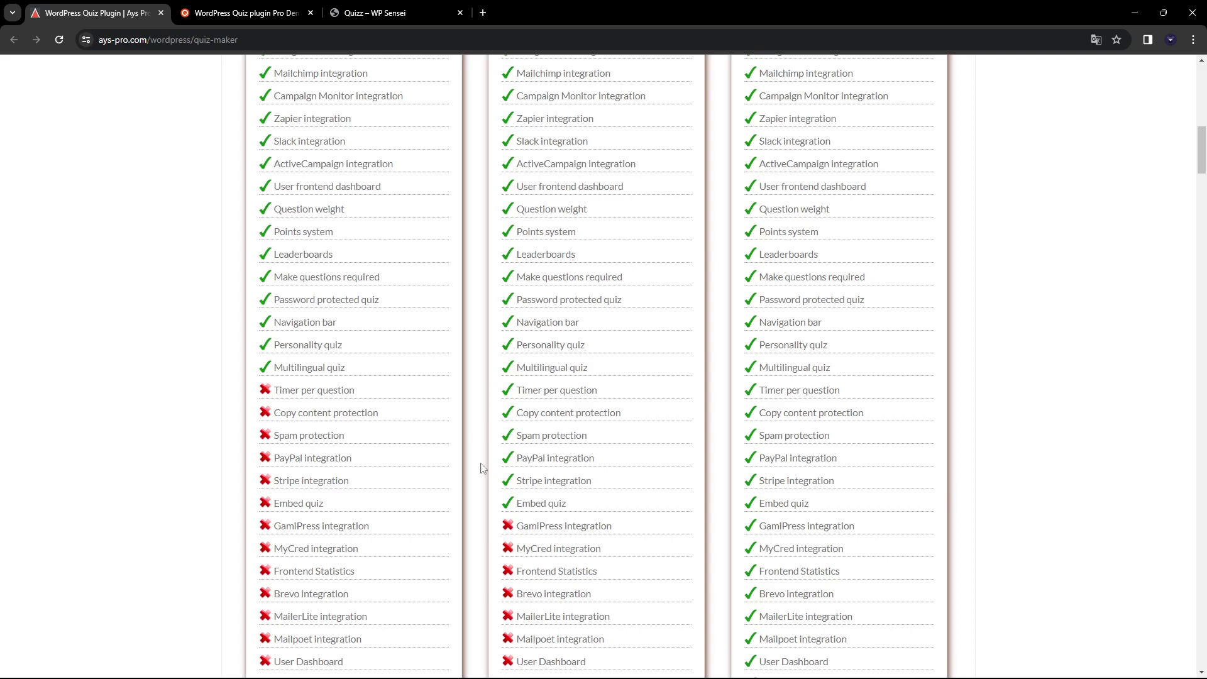
{"action": "scroll", "coordinate": [434, 372], "scroll_direction": "up", "scroll_amount": 10}
{"action": "scroll", "coordinate": [377, 321], "scroll_direction": "down", "scroll_amount": 10}
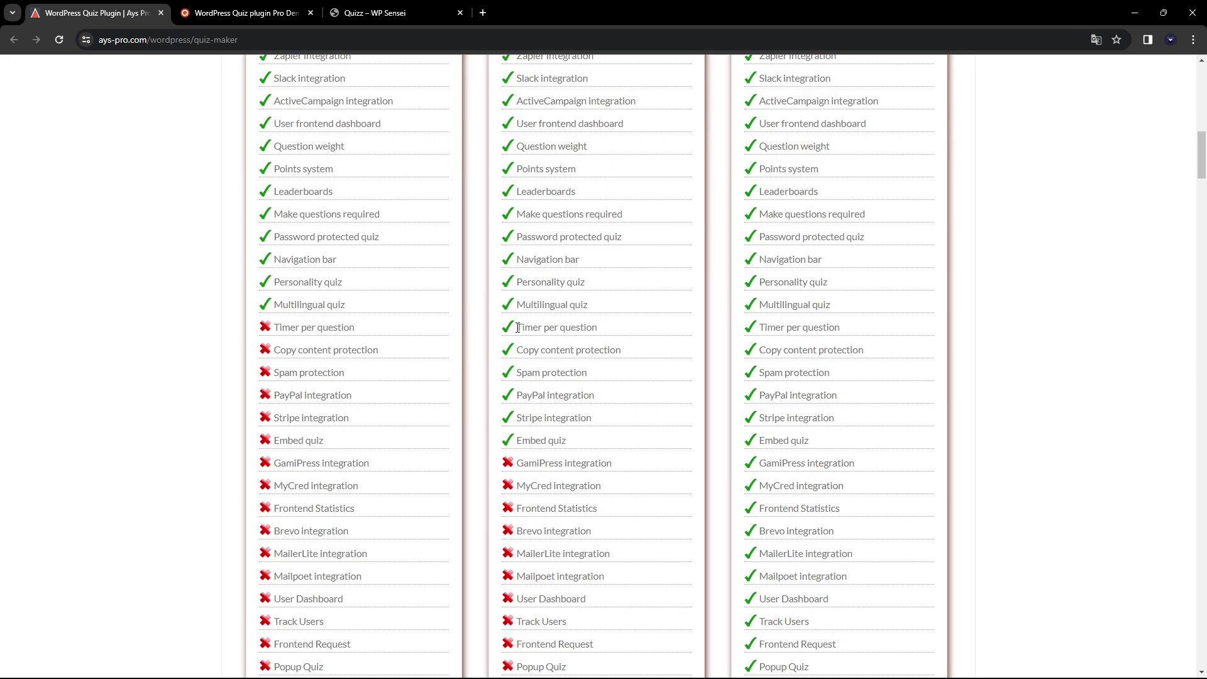
{"action": "left_click_drag", "start_coordinate": [517, 327], "coordinate": [624, 342]}
{"action": "left_click", "coordinate": [638, 339]}
Step: Examine the Agency plan's features and price, highlighting its Brevo, WooCommerce and ChatGPT integrations
{"action": "scroll", "coordinate": [639, 337], "scroll_direction": "up", "scroll_amount": 15}
{"action": "scroll", "coordinate": [496, 413], "scroll_direction": "down", "scroll_amount": 2}
{"action": "scroll", "coordinate": [880, 439], "scroll_direction": "down", "scroll_amount": 18}
{"action": "scroll", "coordinate": [732, 382], "scroll_direction": "up", "scroll_amount": 6}
{"action": "scroll", "coordinate": [732, 382], "scroll_direction": "up", "scroll_amount": 10}
{"action": "scroll", "coordinate": [723, 423], "scroll_direction": "down", "scroll_amount": 14}
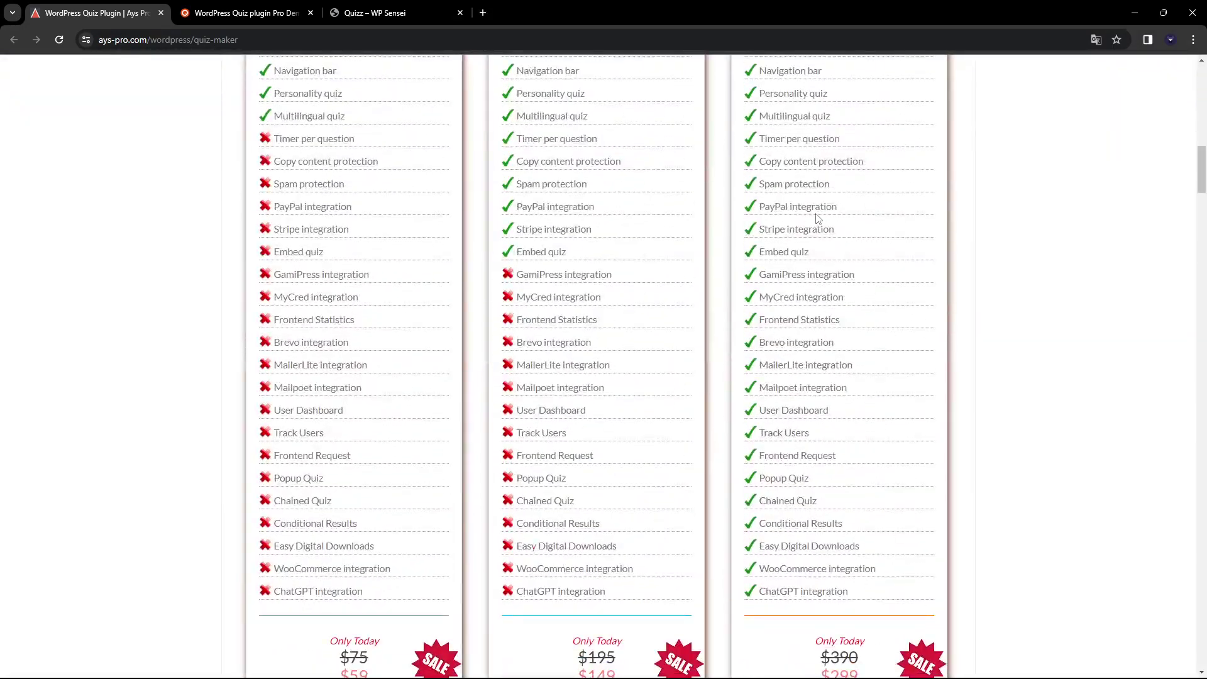
{"action": "left_click_drag", "start_coordinate": [764, 342], "coordinate": [867, 352]}
{"action": "left_click", "coordinate": [867, 352]}
{"action": "triple_click", "coordinate": [816, 569]}
{"action": "left_click", "coordinate": [886, 591]}
{"action": "triple_click", "coordinate": [863, 592]}
{"action": "left_click", "coordinate": [900, 415]}
{"action": "scroll", "coordinate": [952, 443], "scroll_direction": "down", "scroll_amount": 4}
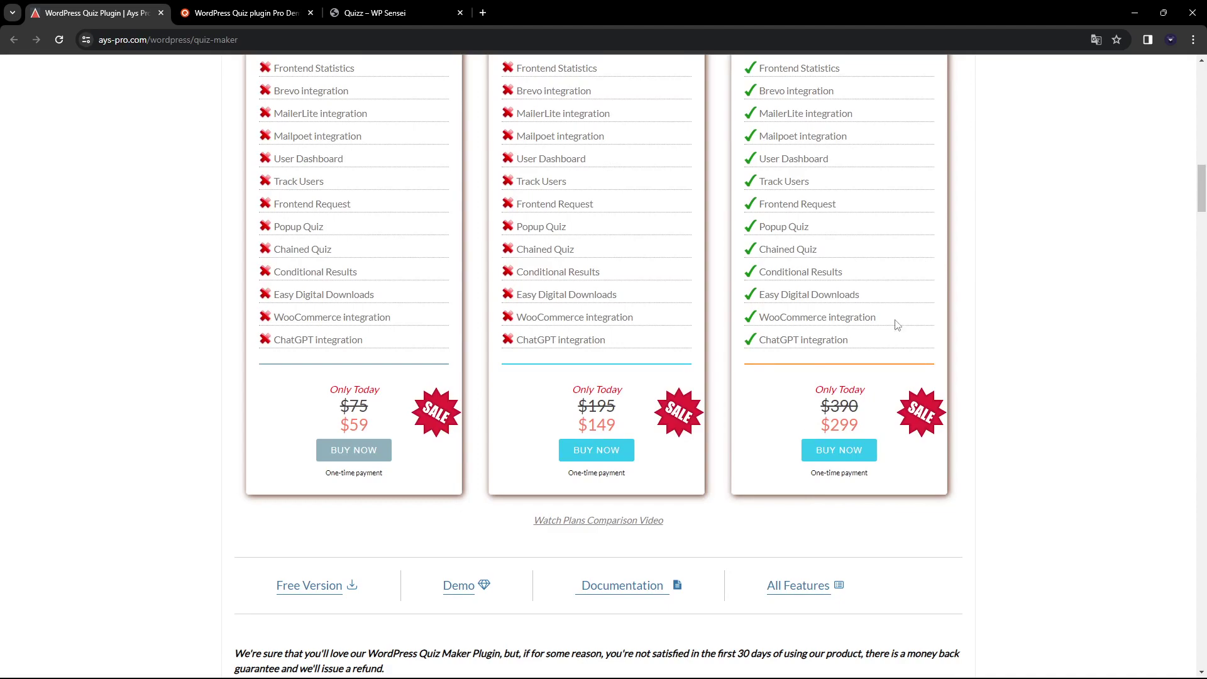
Step: Return to the start of the plan comparison and highlight the Developer plan's name
{"action": "scroll", "coordinate": [692, 425], "scroll_direction": "up", "scroll_amount": 8}
{"action": "scroll", "coordinate": [671, 428], "scroll_direction": "up", "scroll_amount": 9}
{"action": "left_click_drag", "start_coordinate": [653, 143], "coordinate": [577, 126]}
{"action": "left_click", "coordinate": [384, 329]}
Step: Examine the Quiz Maker Pro demos, from the English level test and its features through the personality test and scored exam to the IQ quiz
{"action": "left_click", "coordinate": [248, 13]}
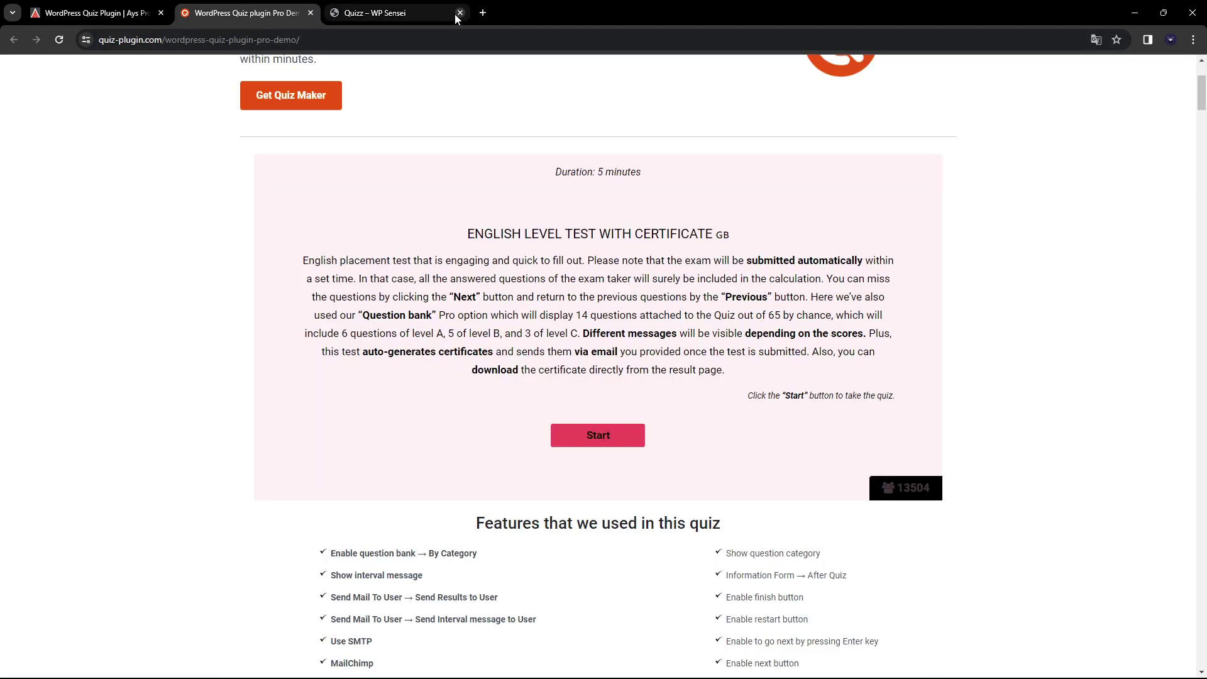
{"action": "scroll", "coordinate": [469, 256], "scroll_direction": "up", "scroll_amount": 2}
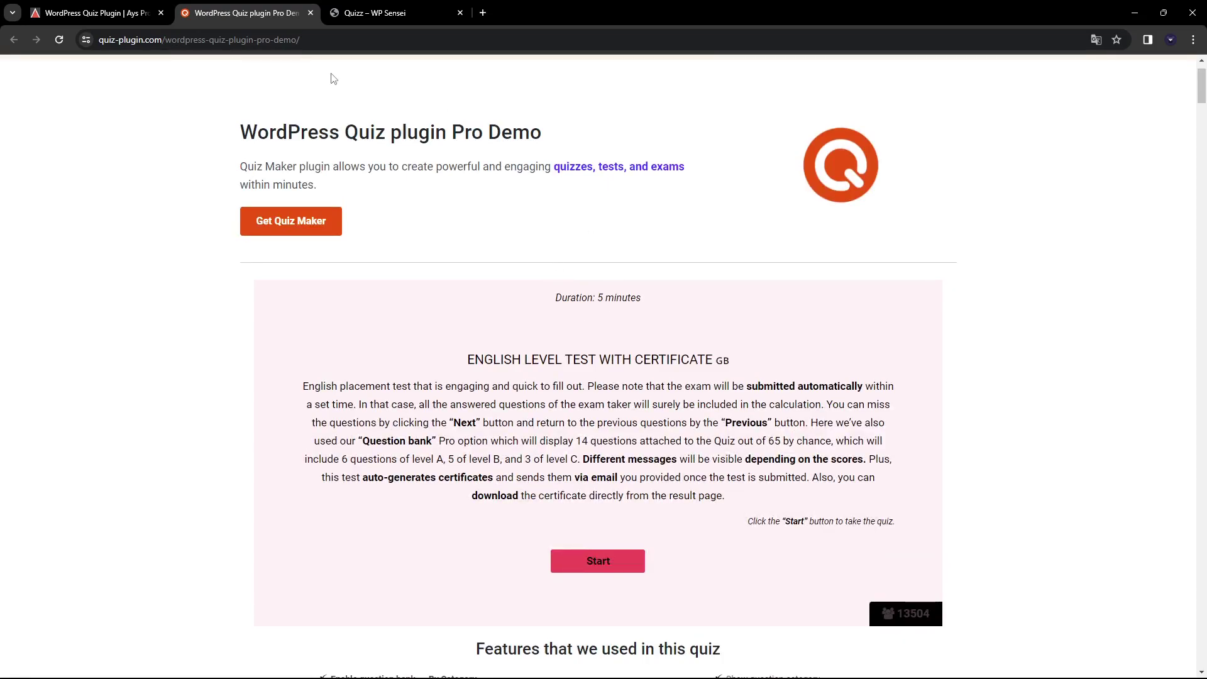
{"action": "scroll", "coordinate": [309, 72], "scroll_direction": "down", "scroll_amount": 9}
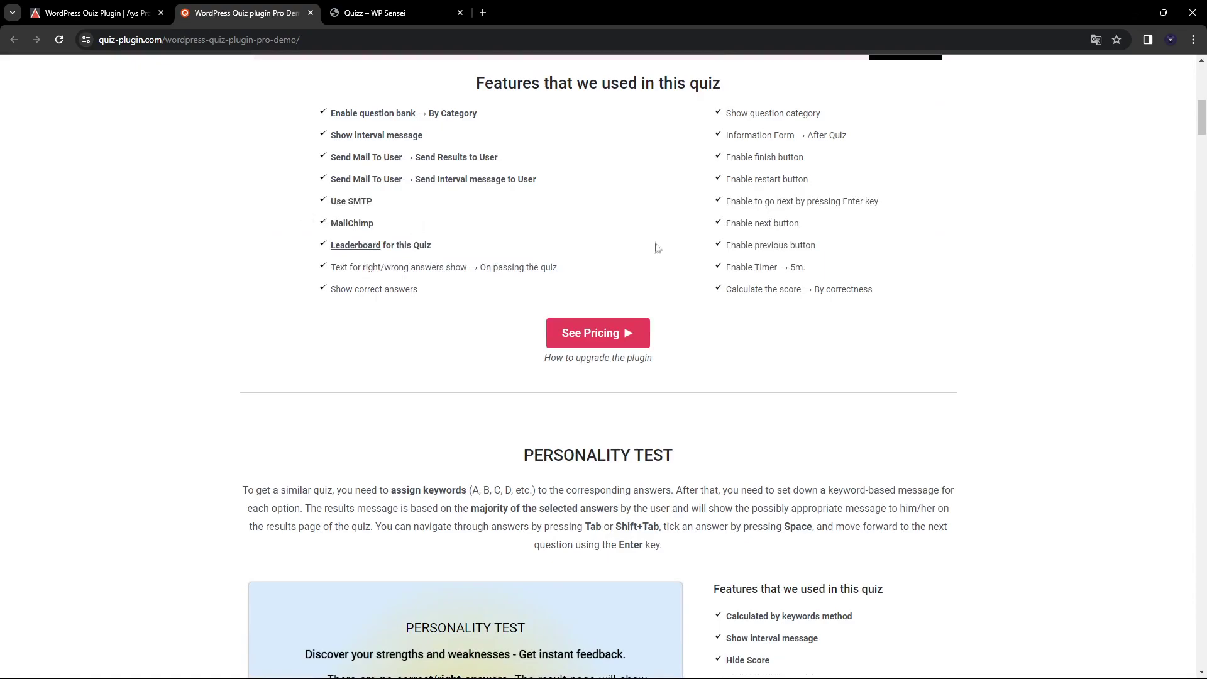
{"action": "scroll", "coordinate": [669, 310], "scroll_direction": "up", "scroll_amount": 3}
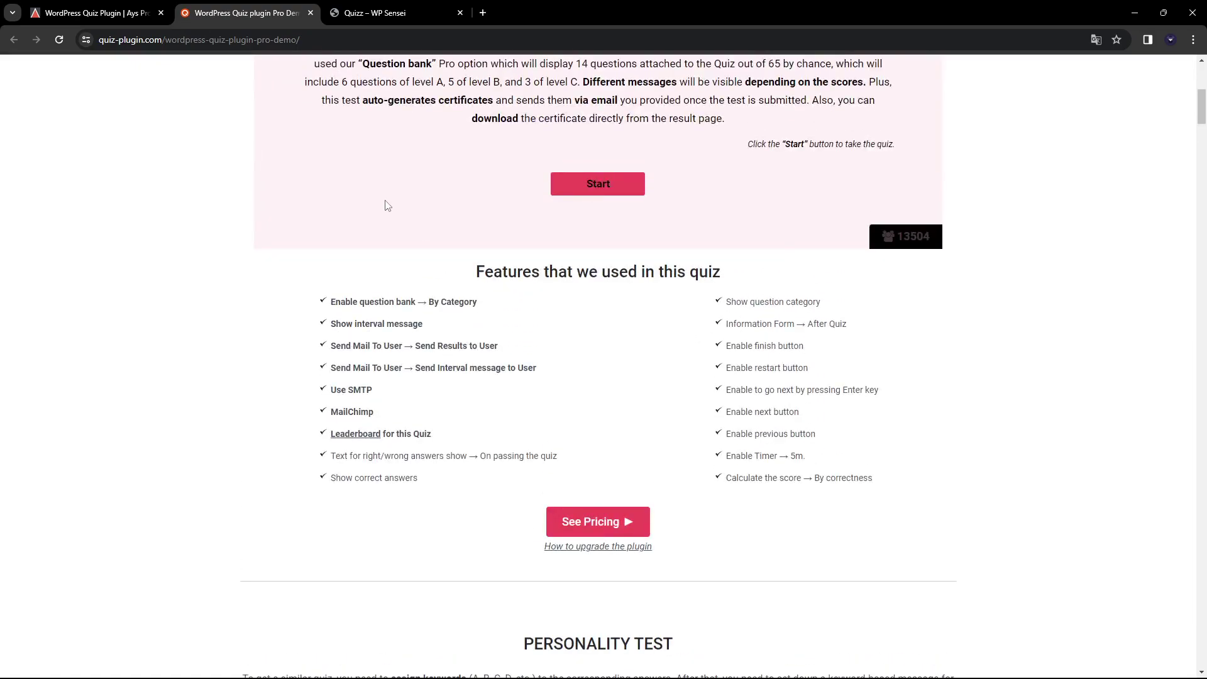
{"action": "scroll", "coordinate": [379, 234], "scroll_direction": "down", "scroll_amount": 6}
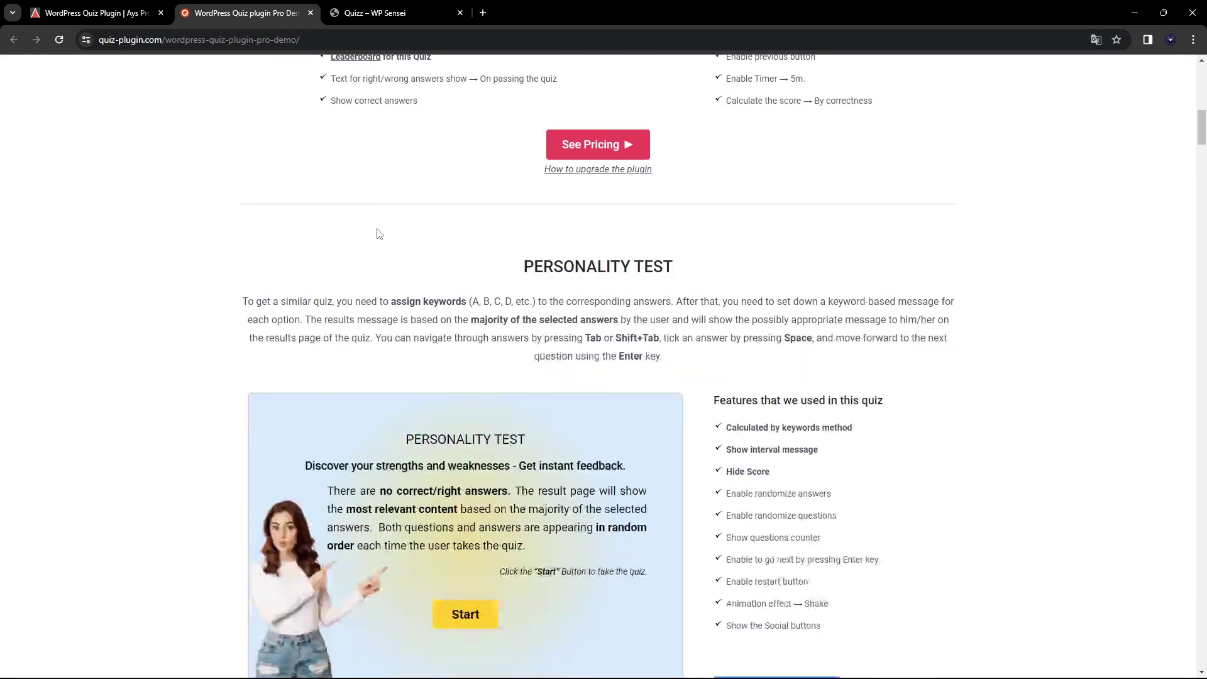
{"action": "scroll", "coordinate": [379, 234], "scroll_direction": "down", "scroll_amount": 7}
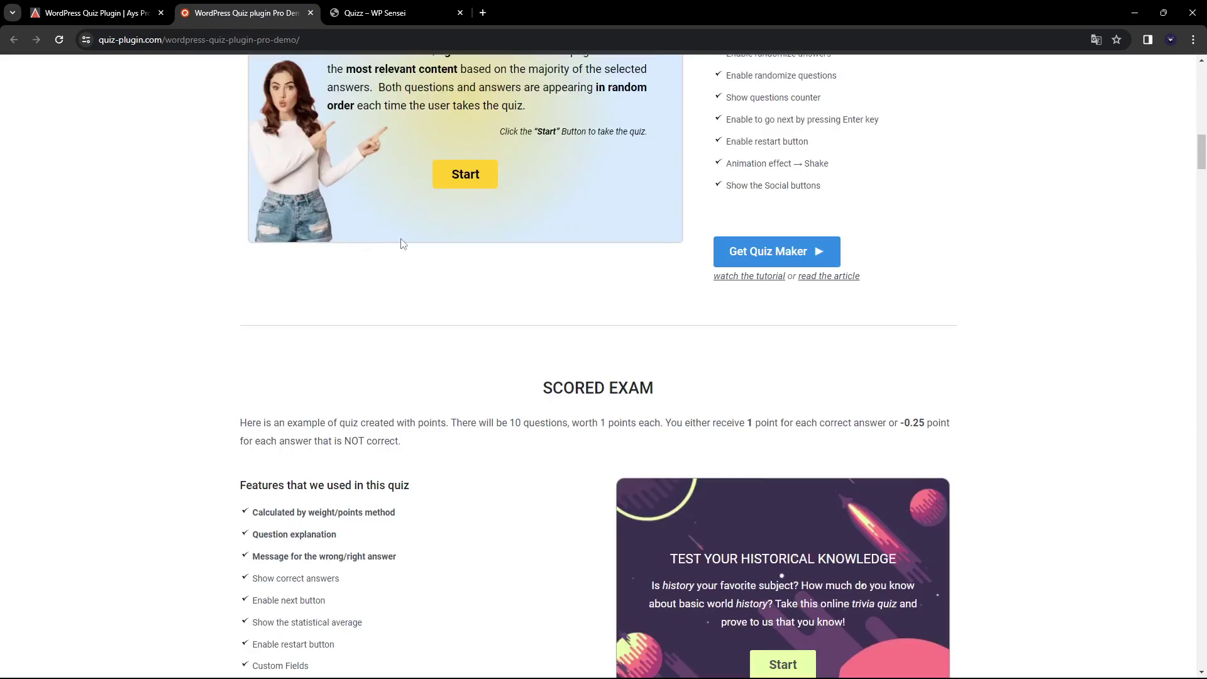
{"action": "scroll", "coordinate": [388, 239], "scroll_direction": "up", "scroll_amount": 3}
{"action": "scroll", "coordinate": [830, 324], "scroll_direction": "down", "scroll_amount": 19}
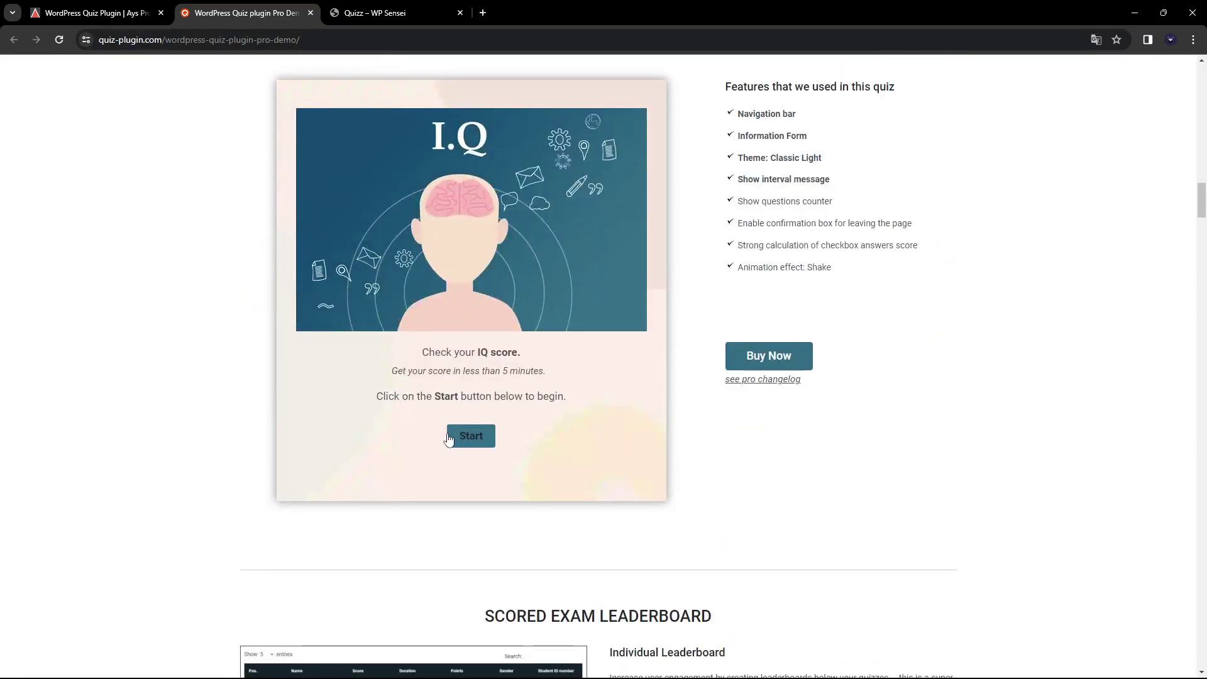
Step: Start the I.Q demo quiz, answer the first question with 2 and advance to question 2
{"action": "left_click", "coordinate": [448, 437]}
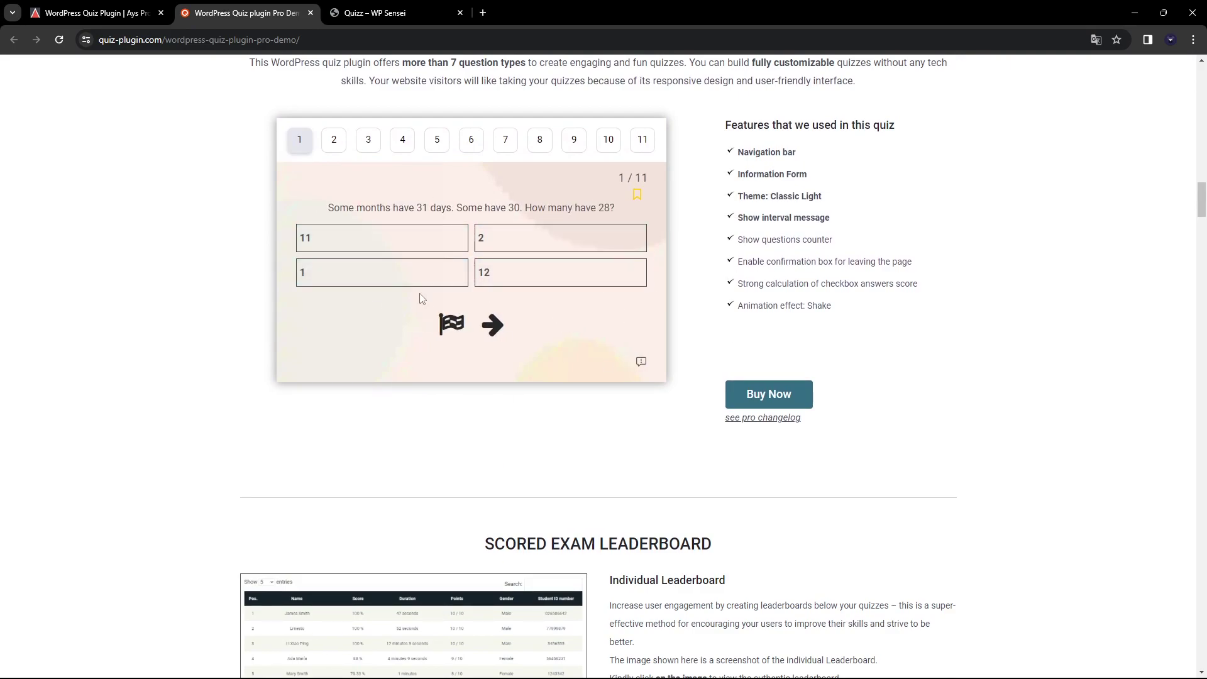
{"action": "left_click", "coordinate": [512, 232]}
{"action": "left_click", "coordinate": [496, 314]}
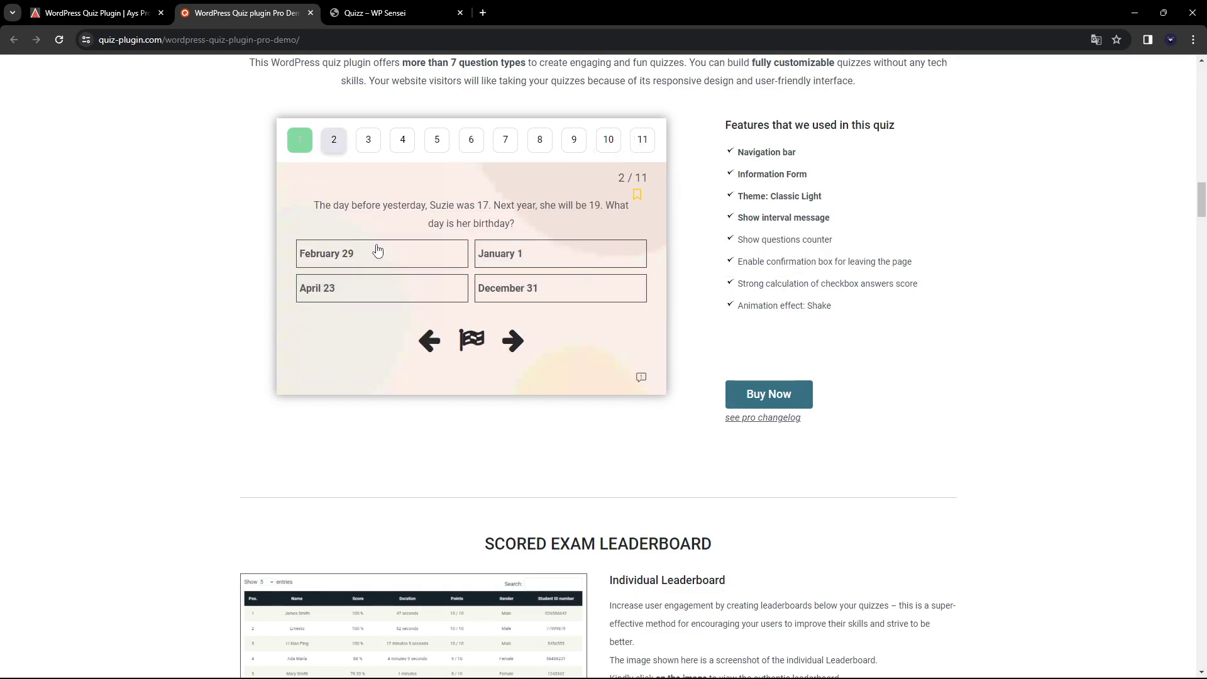
Step: Open the WP Sensei dashboard in a new tab placed before the Quizz tab and show Quiz Maker among the installed extensions
{"action": "left_click", "coordinate": [367, 14]}
{"action": "middle_click", "coordinate": [71, 68]}
{"action": "left_click_drag", "start_coordinate": [541, 11], "coordinate": [392, 8]}
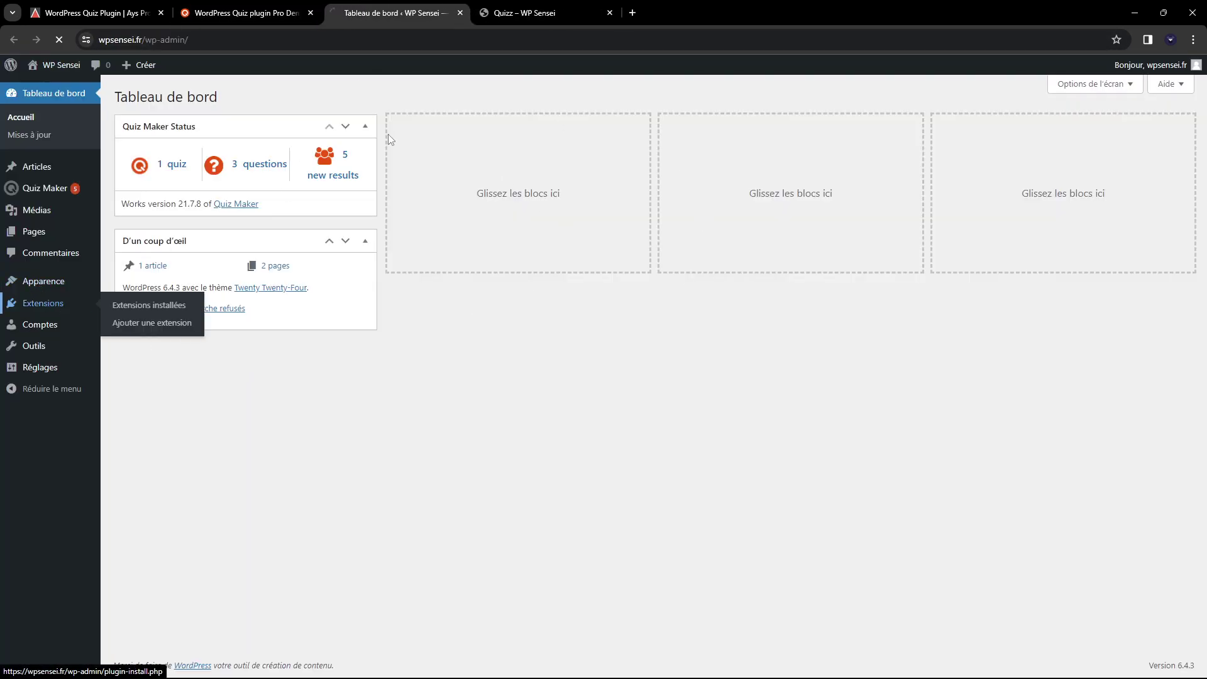
{"action": "left_click", "coordinate": [50, 303]}
{"action": "triple_click", "coordinate": [161, 193]}
{"action": "left_click", "coordinate": [218, 197]}
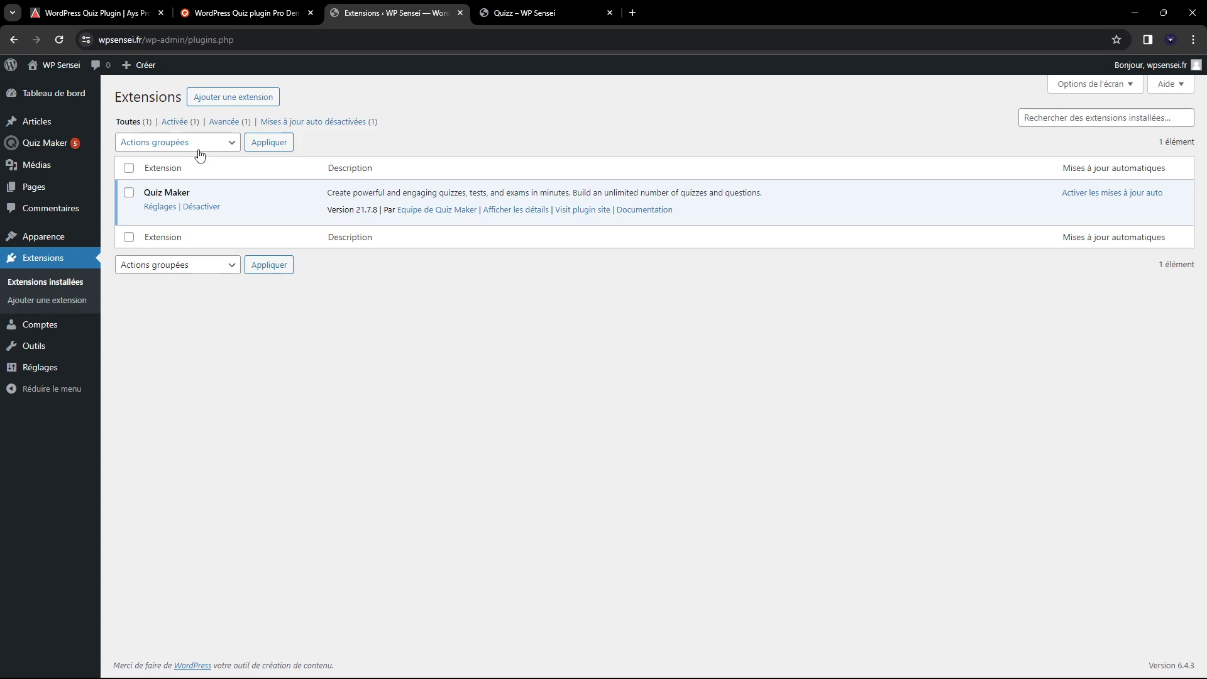
Step: Search for "quiz maker" among the WordPress extensions available to add
{"action": "left_click", "coordinate": [291, 9]}
{"action": "left_click", "coordinate": [385, 12]}
{"action": "left_click", "coordinate": [313, 121]}
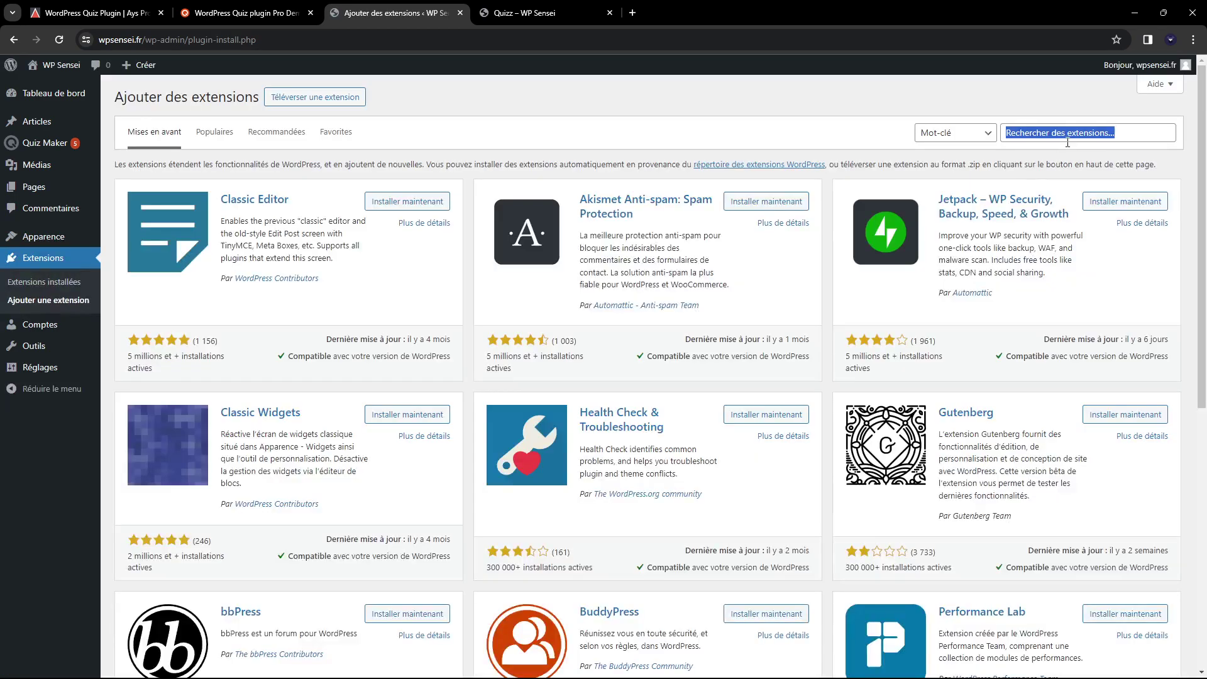
{"action": "left_click", "coordinate": [1067, 133]}
{"action": "type", "text": "qui"}
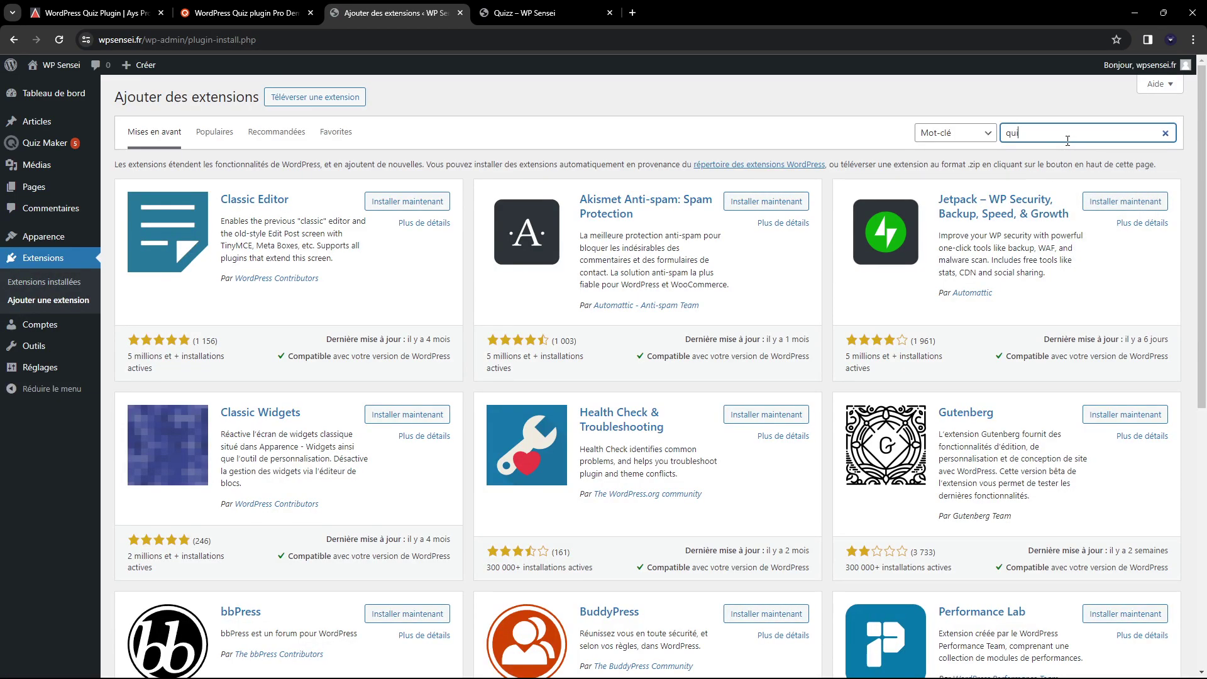
{"action": "type", "text": "z maker"}
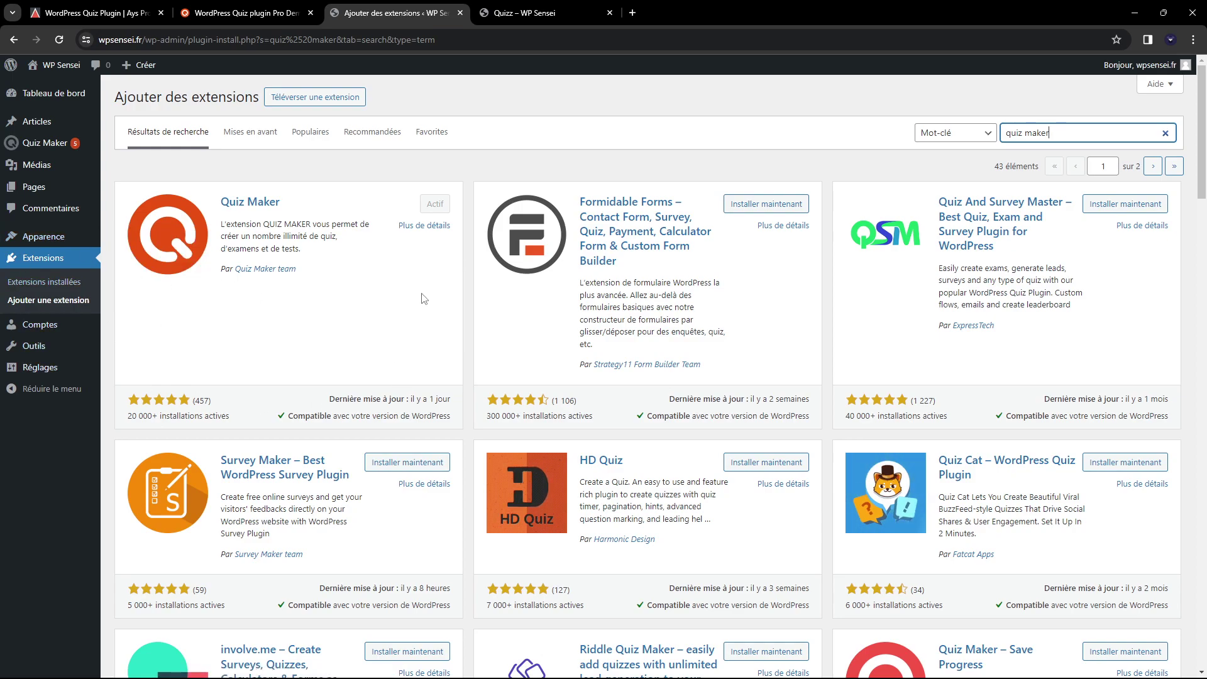
Step: Review Quiz Maker's pages for quizzes, questions, quiz categories, question categories and custom fields (Champs personnalisés)
{"action": "left_click", "coordinate": [53, 143]}
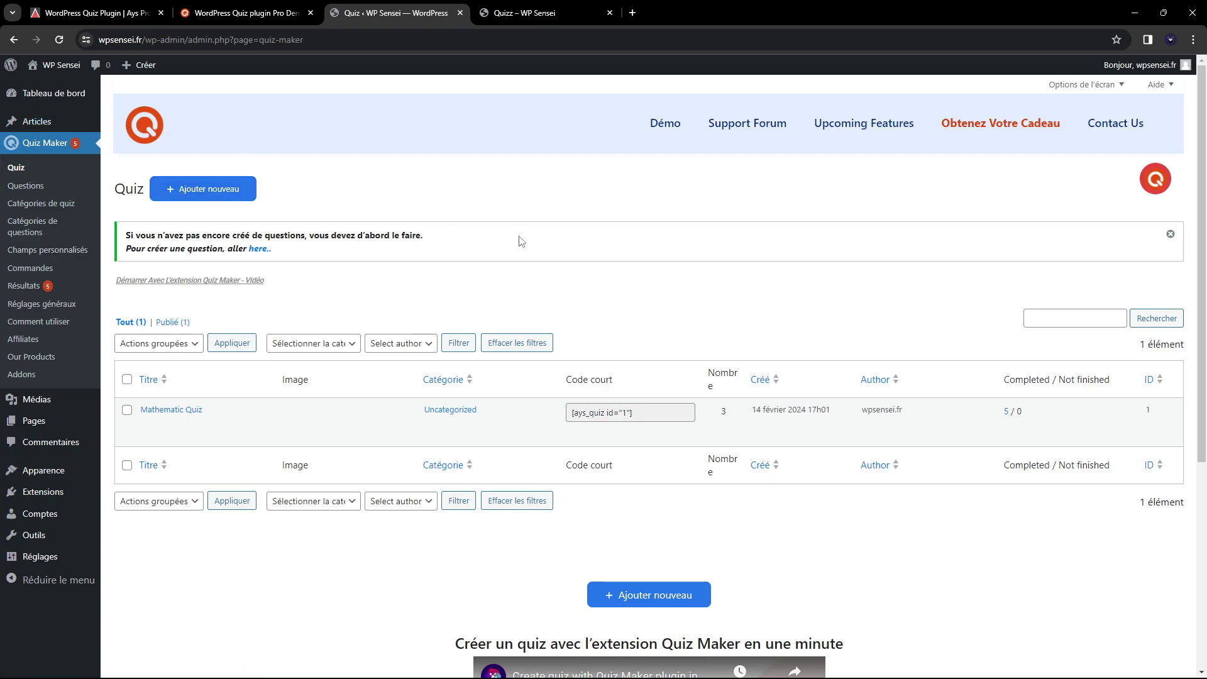
{"action": "left_click", "coordinate": [29, 186]}
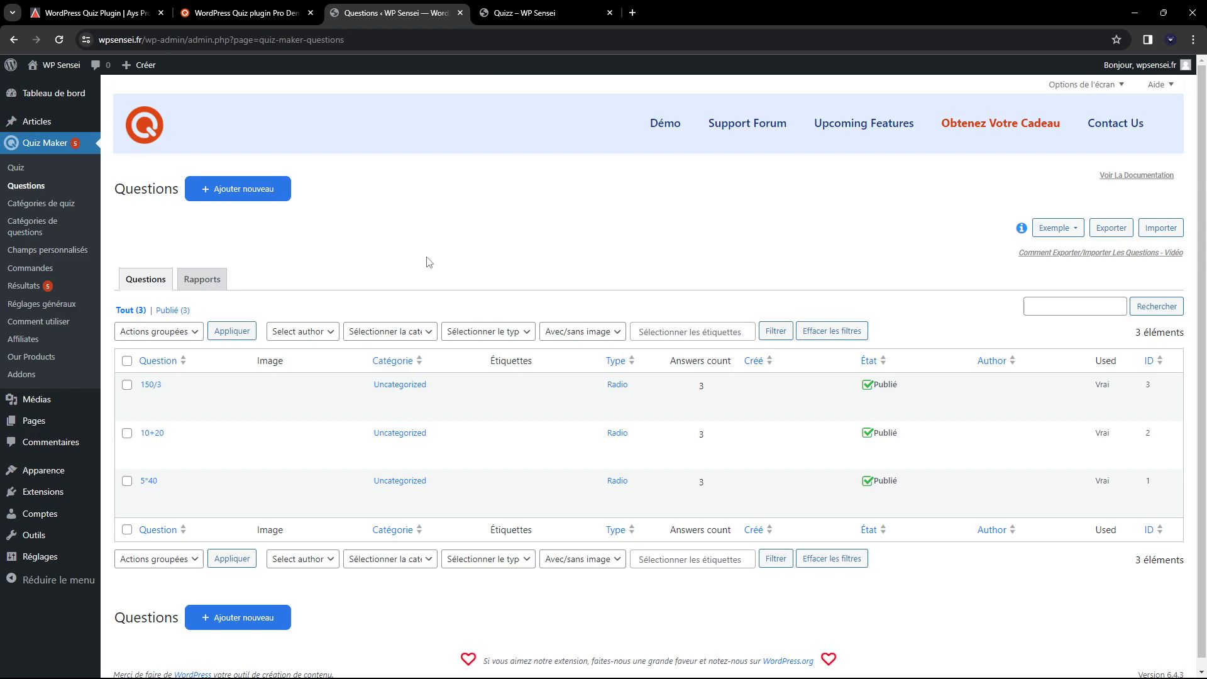
{"action": "left_click", "coordinate": [41, 203]}
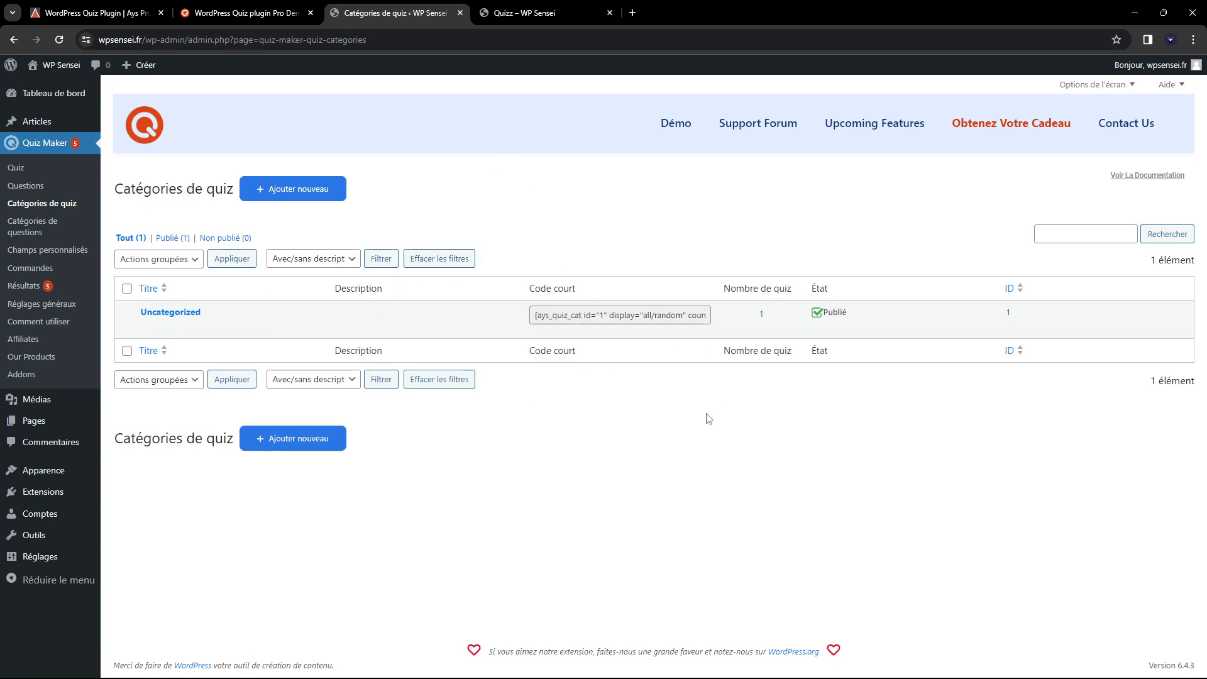
{"action": "left_click", "coordinate": [33, 226]}
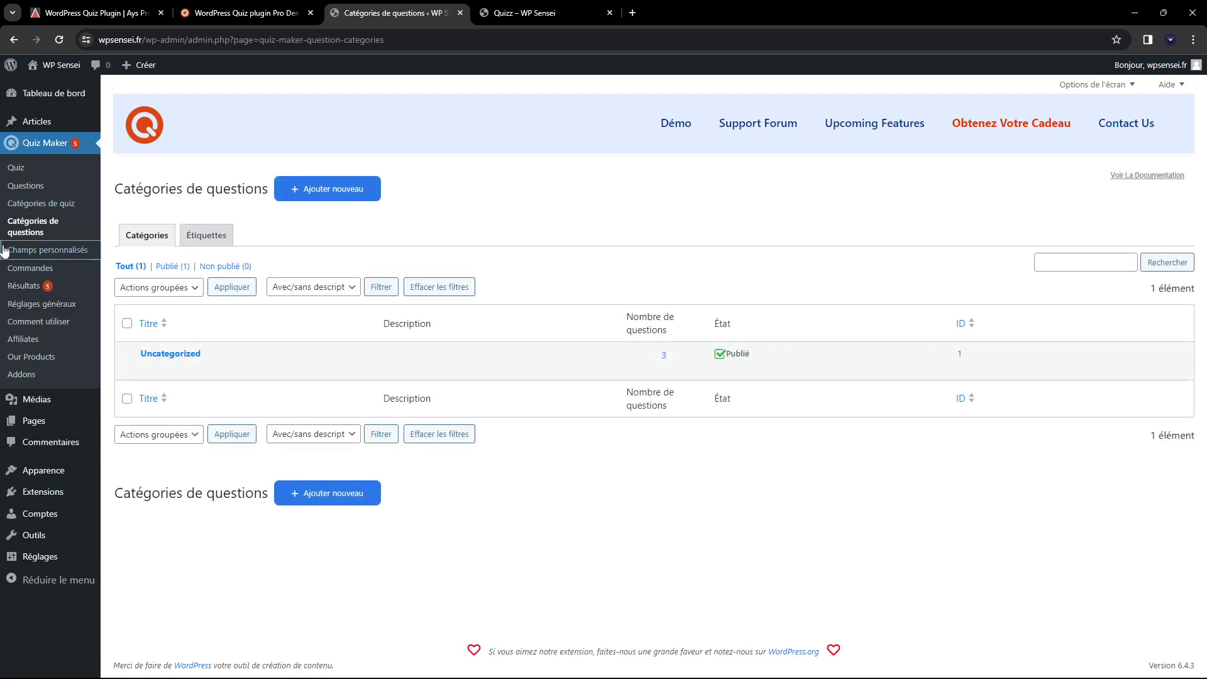
{"action": "left_click", "coordinate": [49, 250]}
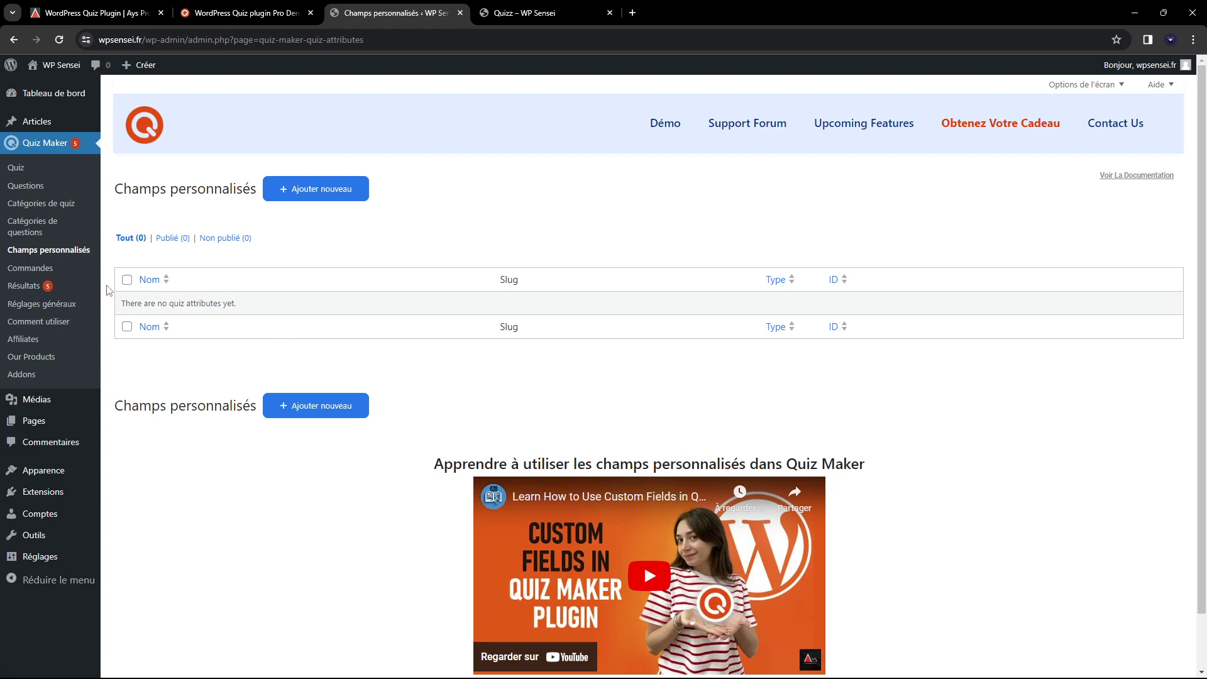
Step: Review Quiz Maker's Commandes, Résultats, Réglages généraux, Our Products and Addons pages
{"action": "left_click", "coordinate": [35, 269]}
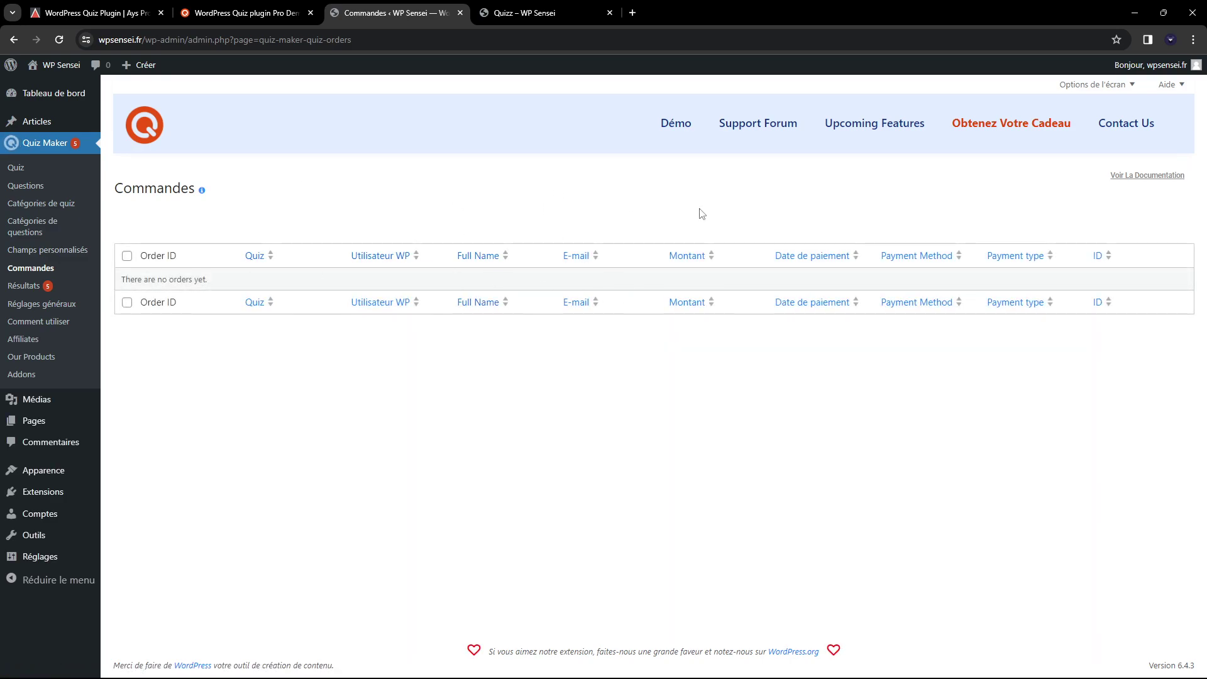
{"action": "left_click", "coordinate": [24, 285]}
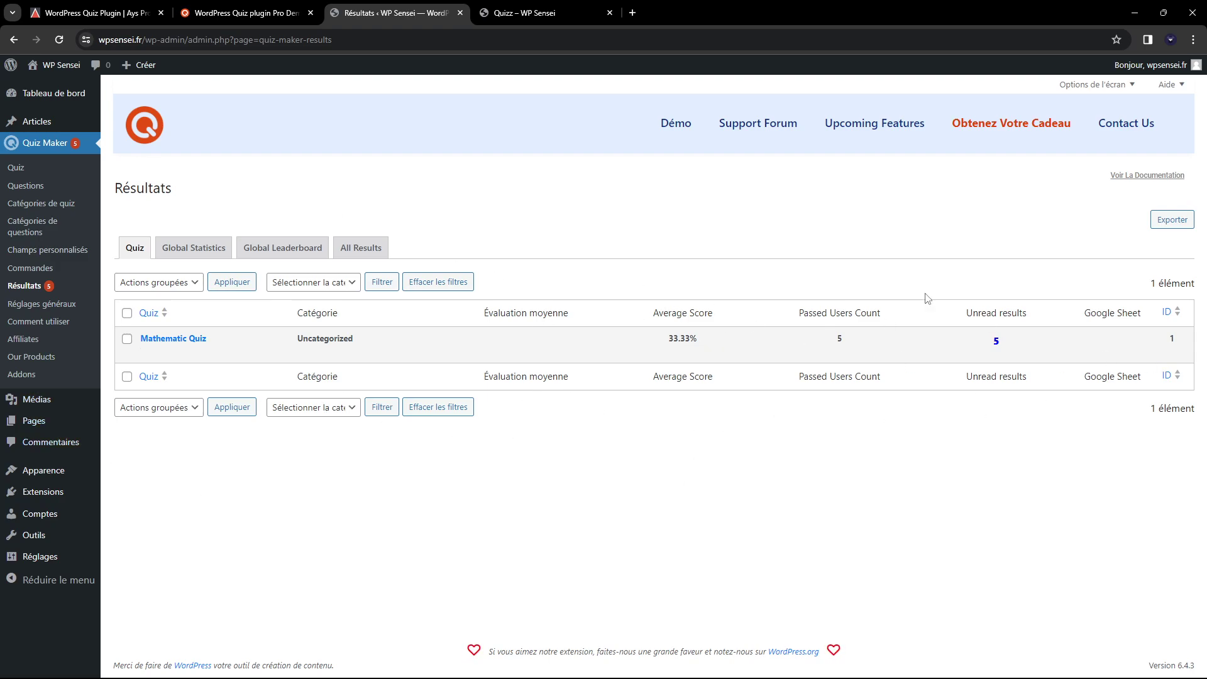
{"action": "left_click", "coordinate": [39, 303]}
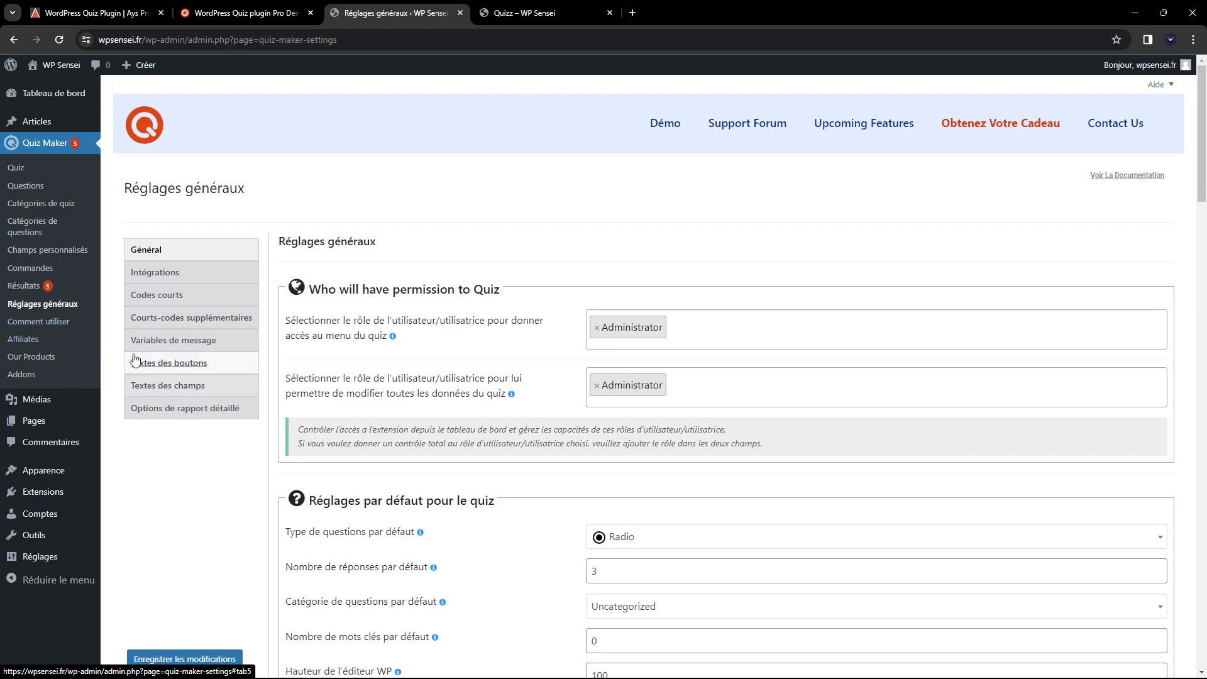
{"action": "left_click", "coordinate": [31, 357]}
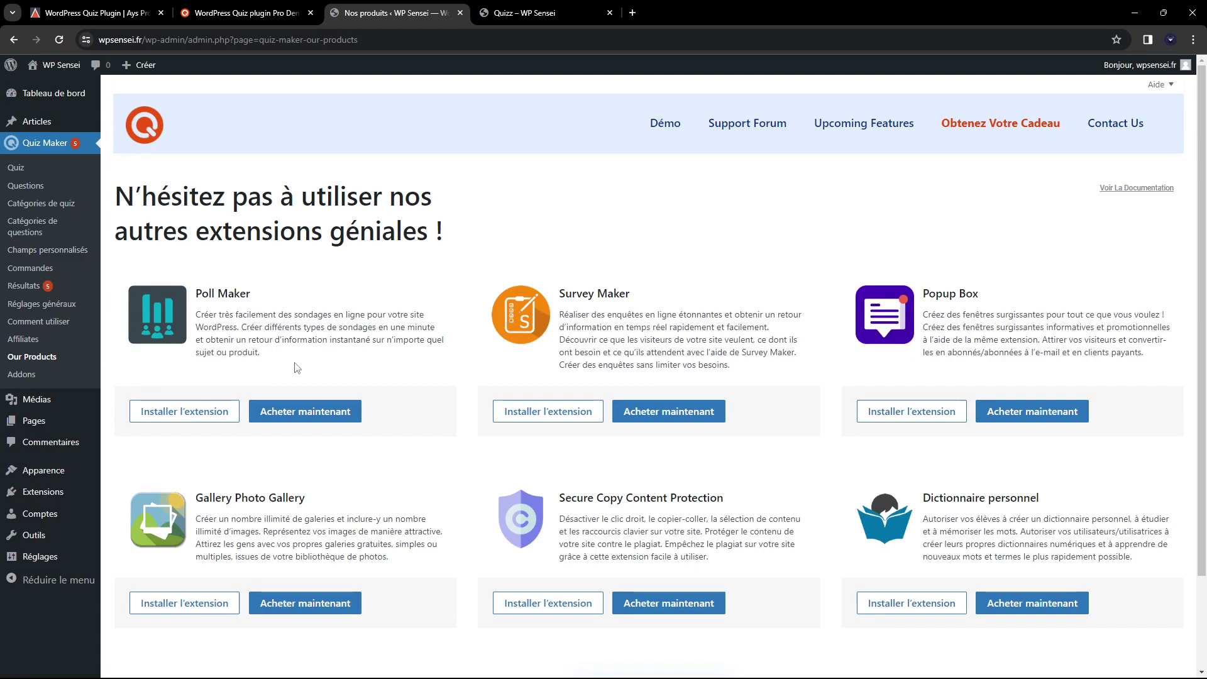
{"action": "left_click", "coordinate": [22, 373]}
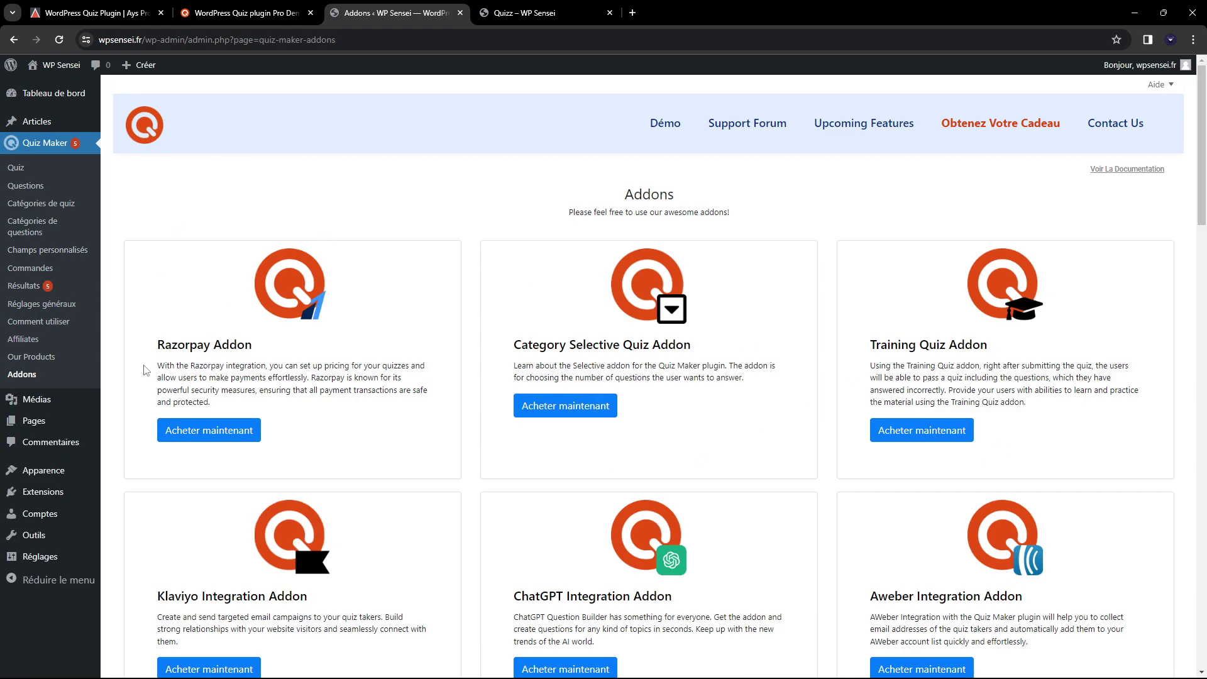
Step: Examine the Quiz Maker permission settings in Réglages généraux and the user roles that can be given access to the quiz menu
{"action": "left_click", "coordinate": [43, 304]}
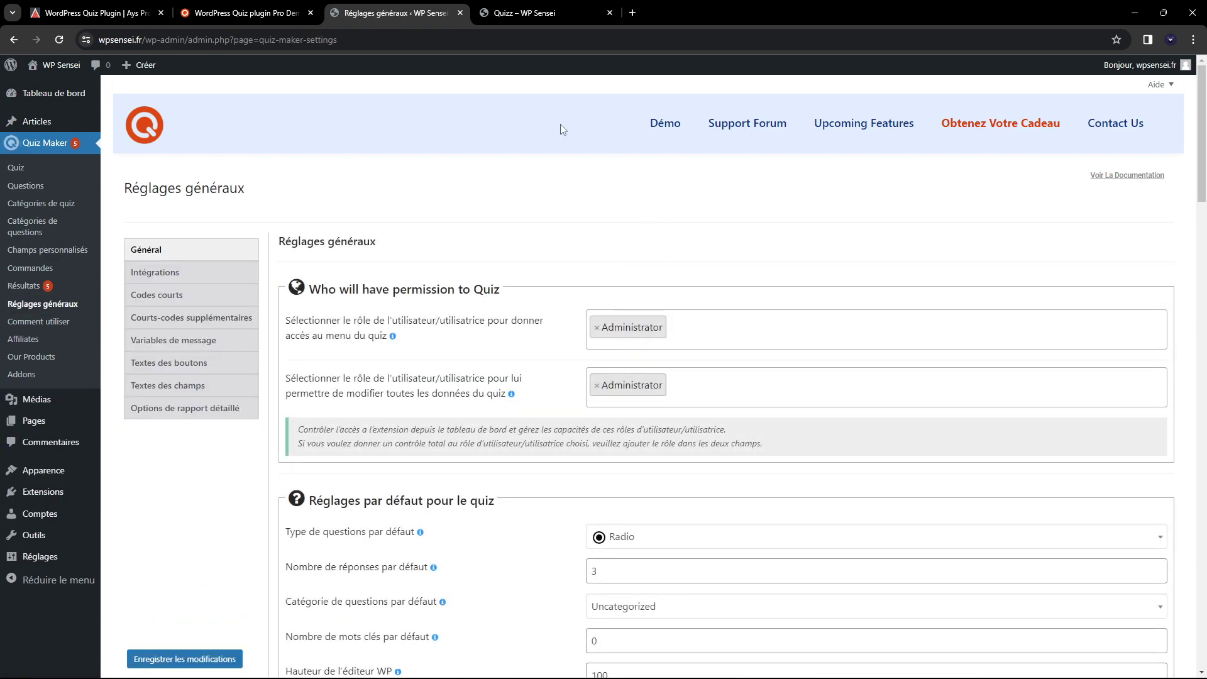
{"action": "scroll", "coordinate": [377, 239], "scroll_direction": "down", "scroll_amount": 3}
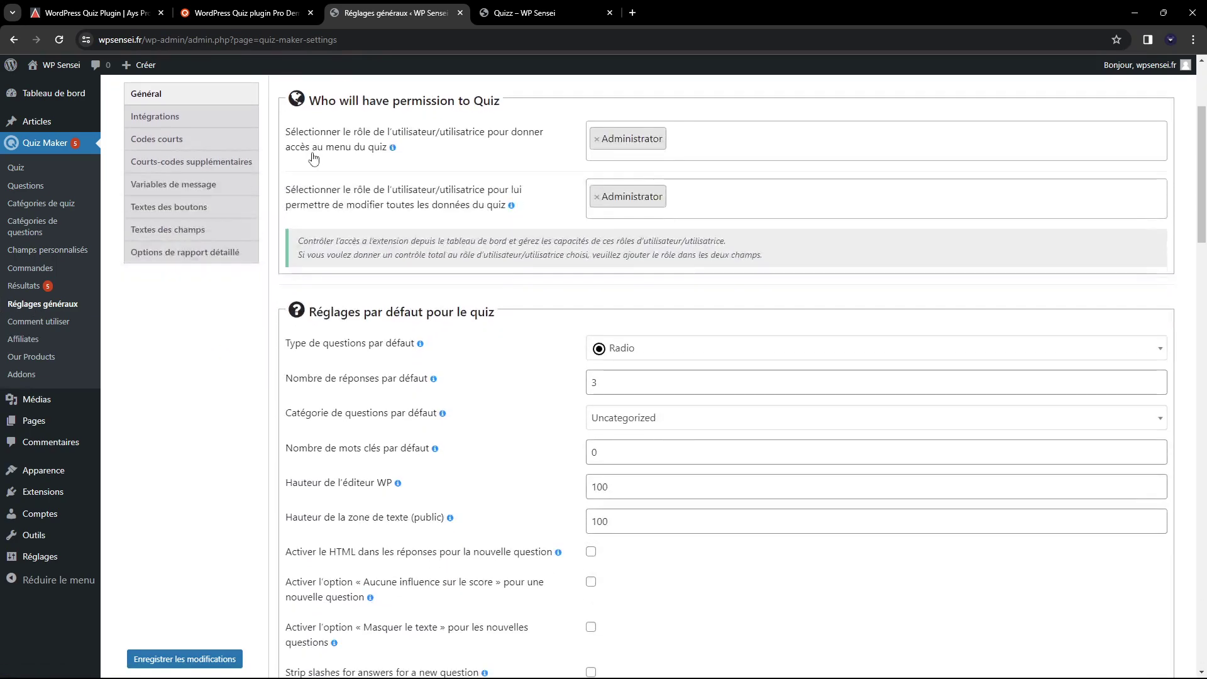
{"action": "scroll", "coordinate": [512, 311], "scroll_direction": "up", "scroll_amount": 3}
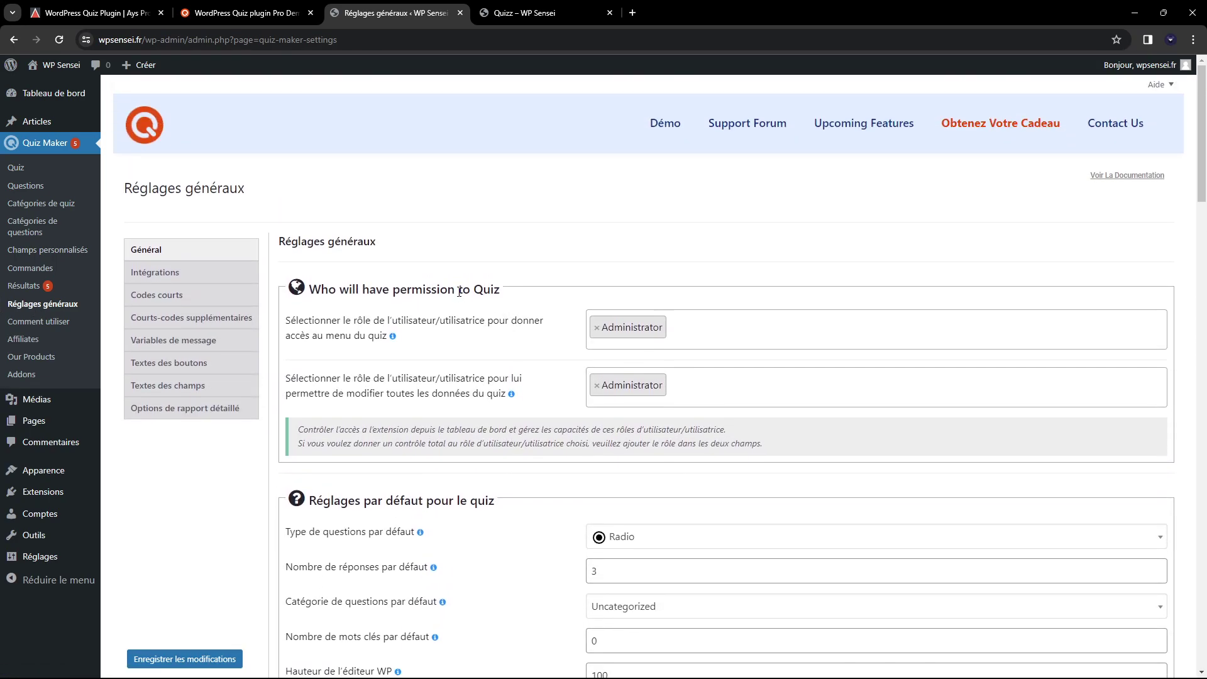
{"action": "scroll", "coordinate": [459, 291], "scroll_direction": "down", "scroll_amount": 2}
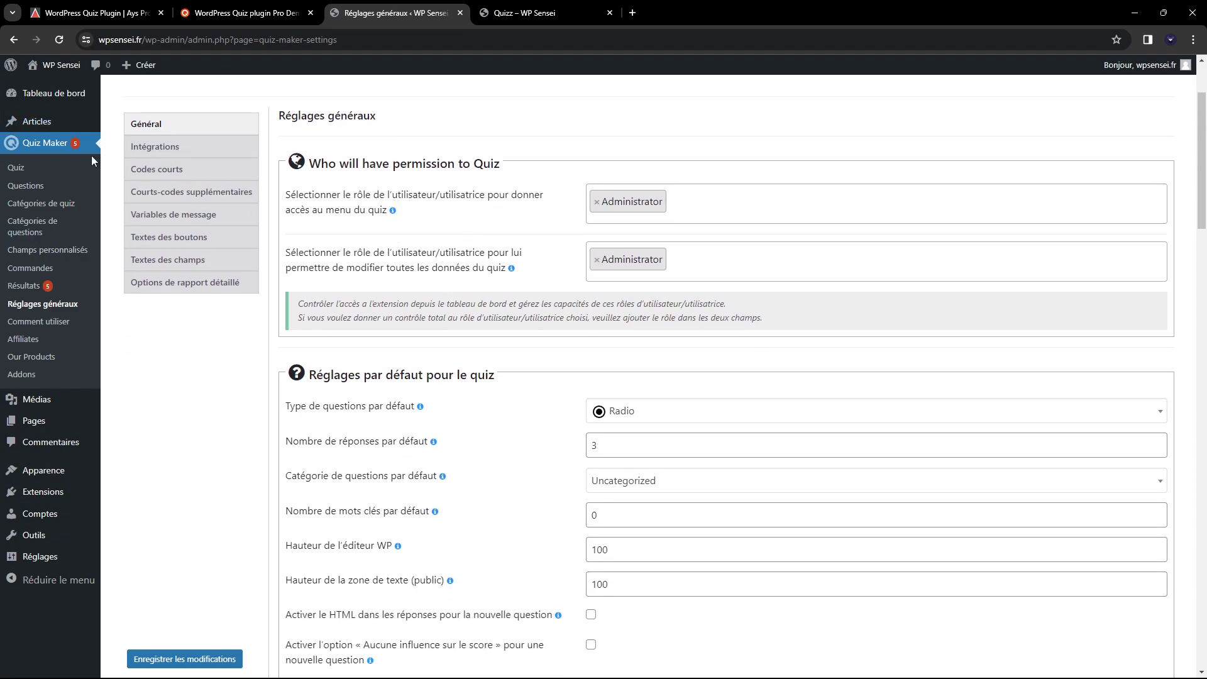
{"action": "left_click", "coordinate": [711, 218]}
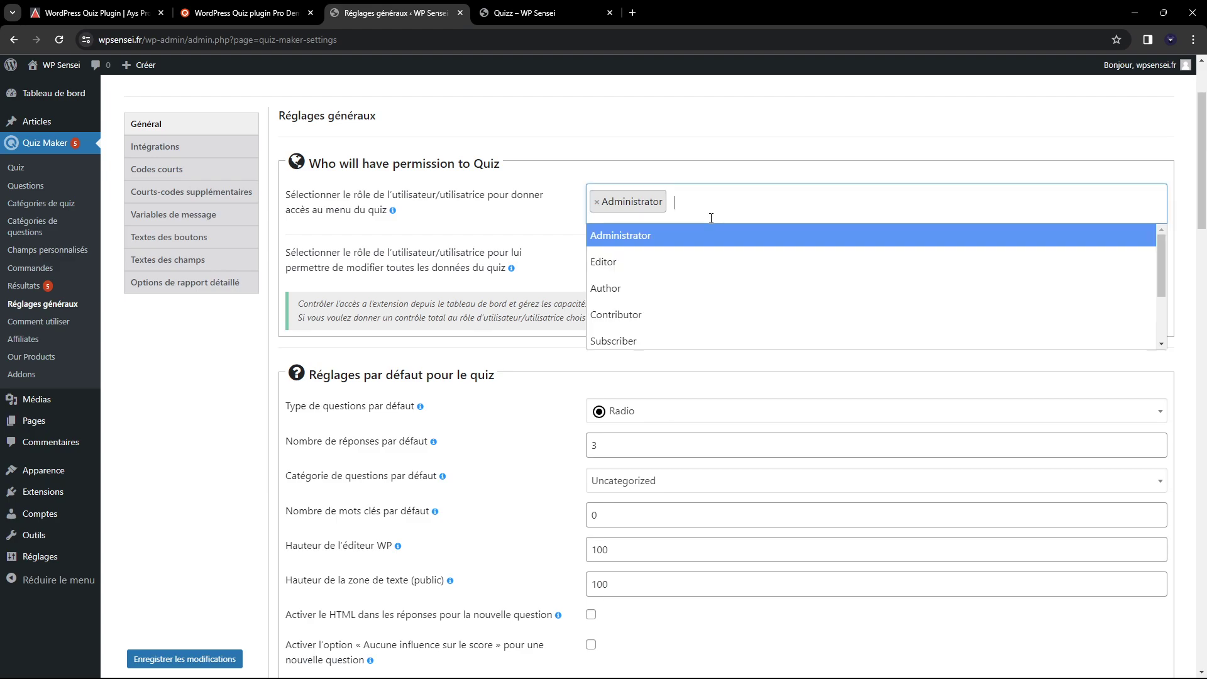
{"action": "left_click_drag", "start_coordinate": [465, 197], "coordinate": [473, 218]}
Step: Examine the default quiz settings, viewing the available default question types and the help for the default question category
{"action": "scroll", "coordinate": [515, 248], "scroll_direction": "down", "scroll_amount": 3}
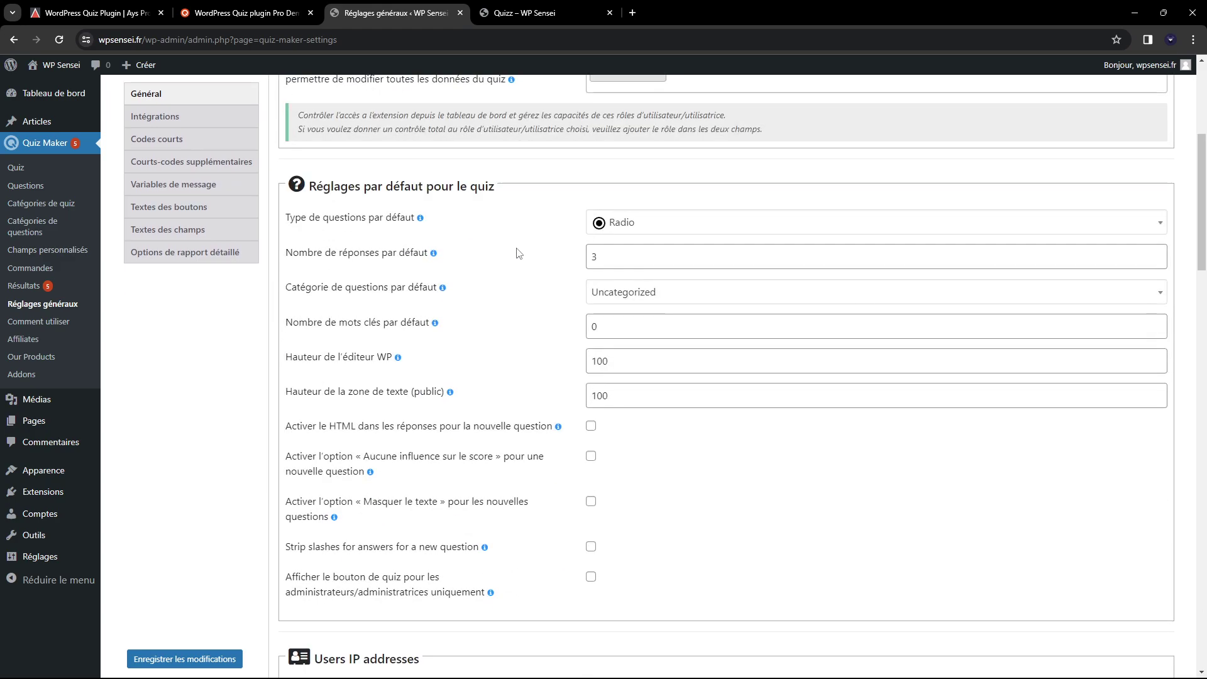
{"action": "scroll", "coordinate": [494, 277], "scroll_direction": "up", "scroll_amount": 2}
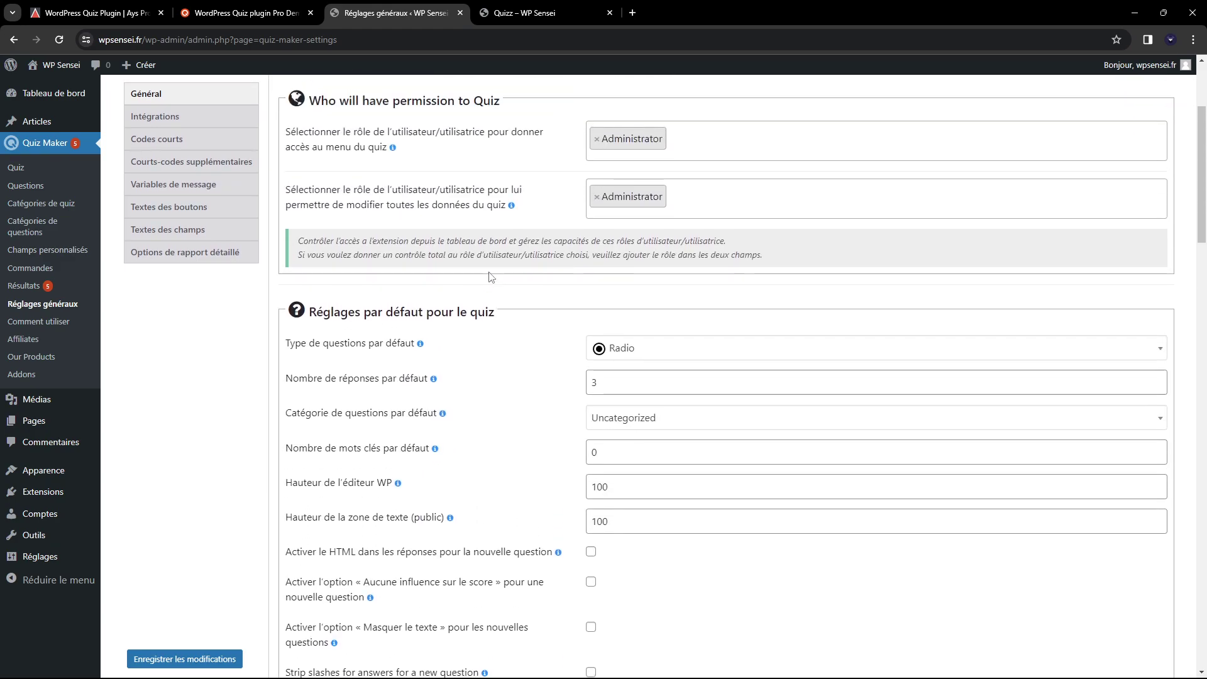
{"action": "scroll", "coordinate": [497, 280], "scroll_direction": "down", "scroll_amount": 2}
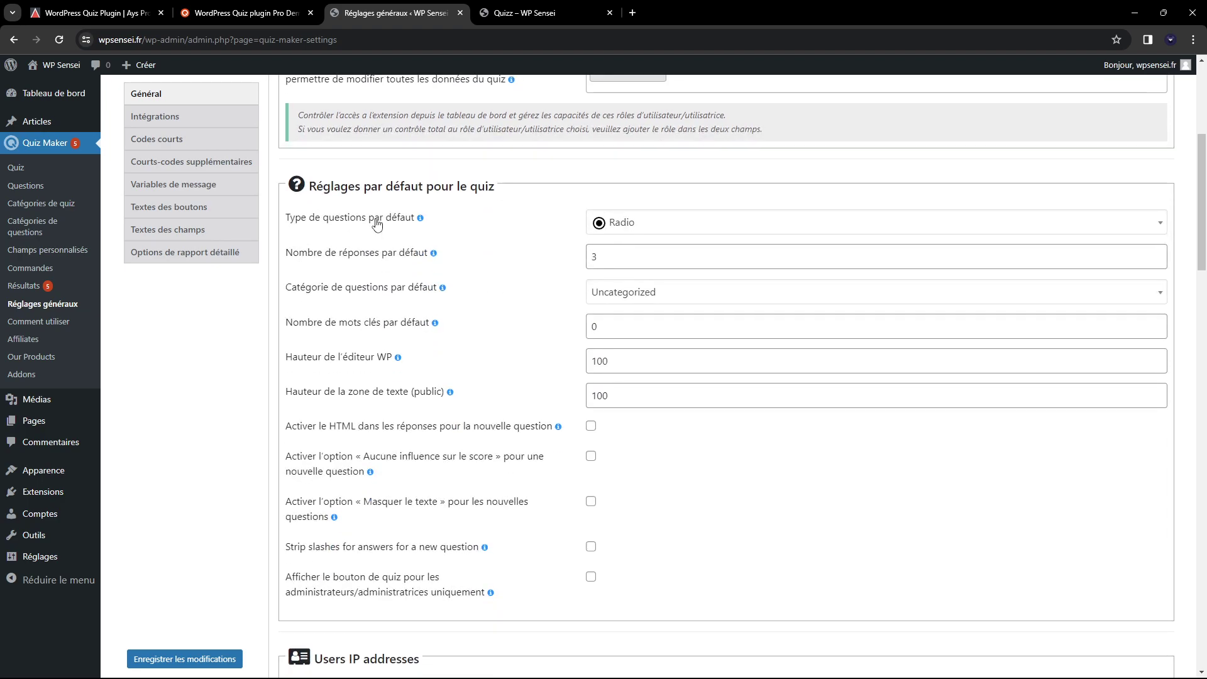
{"action": "left_click", "coordinate": [643, 228]}
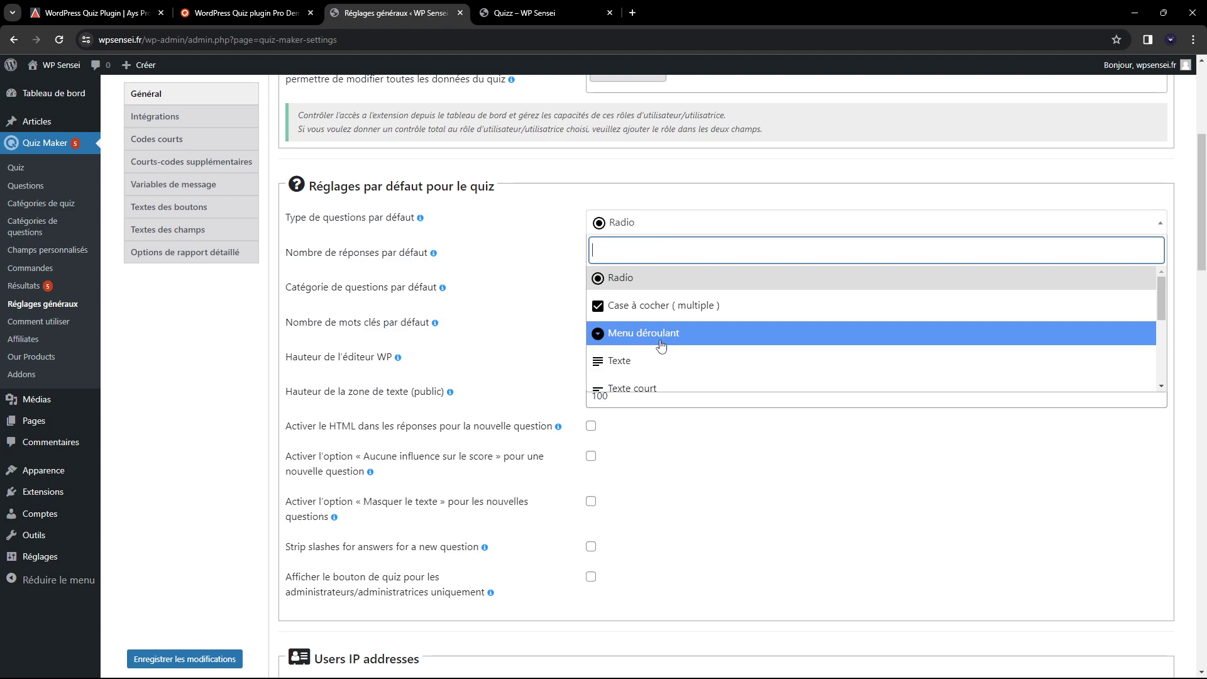
{"action": "left_click", "coordinate": [293, 278]}
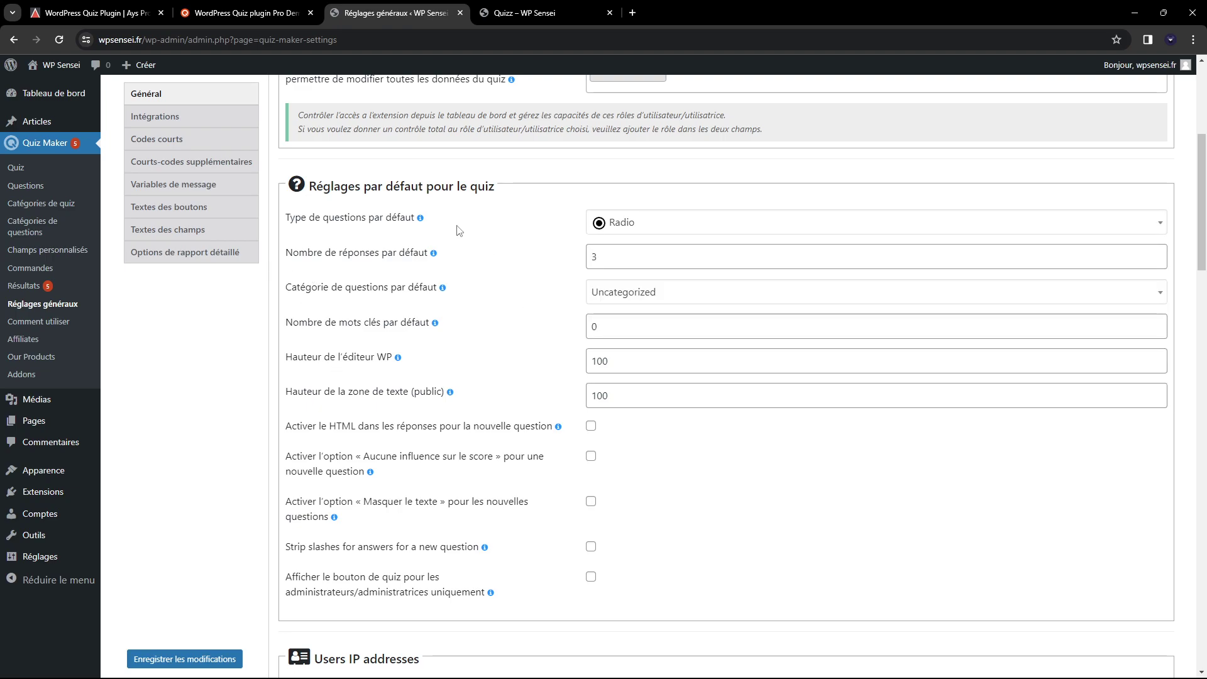
{"action": "mouse_move", "coordinate": [444, 293]}
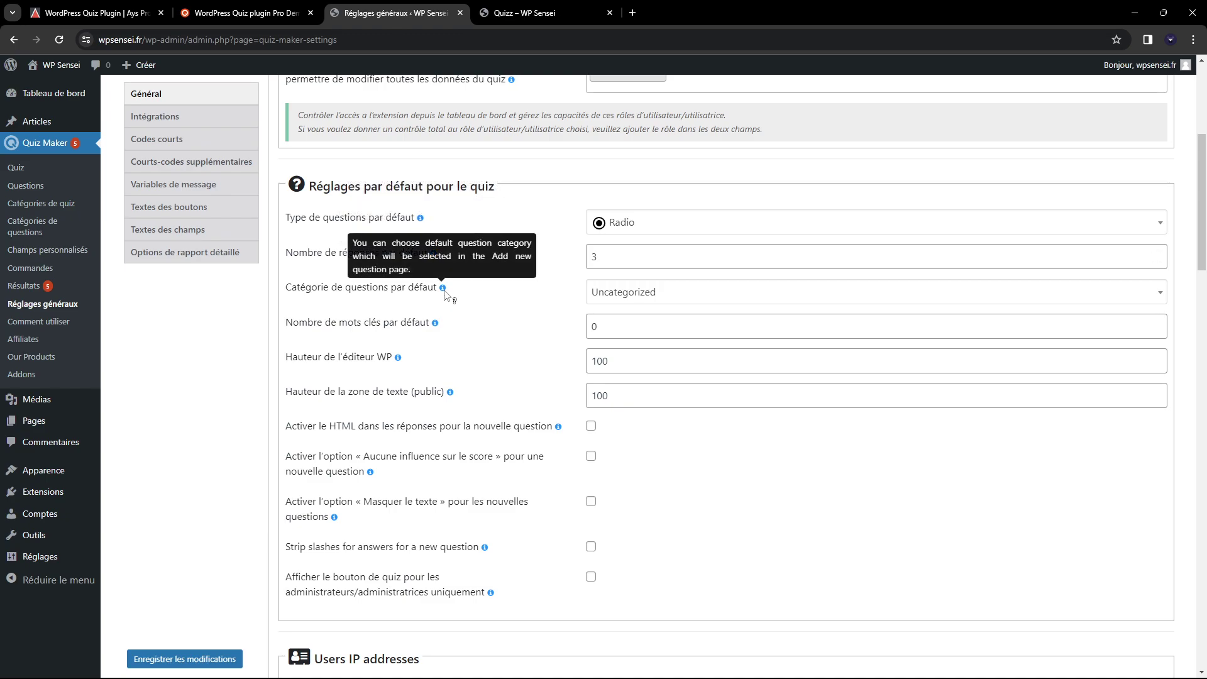
Step: Examine the default quiz settings for answers, categories, keywords and editor heights, plus the settings further down the general page
{"action": "mouse_move", "coordinate": [436, 324]}
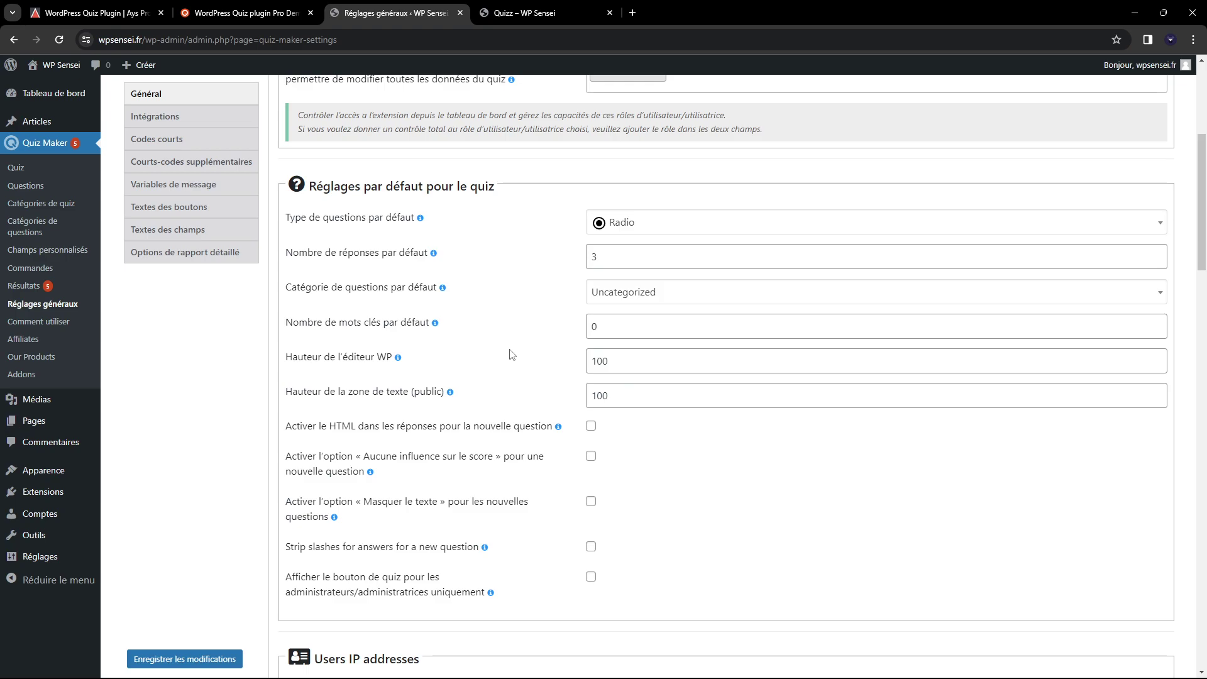
{"action": "scroll", "coordinate": [322, 204], "scroll_direction": "up", "scroll_amount": 3}
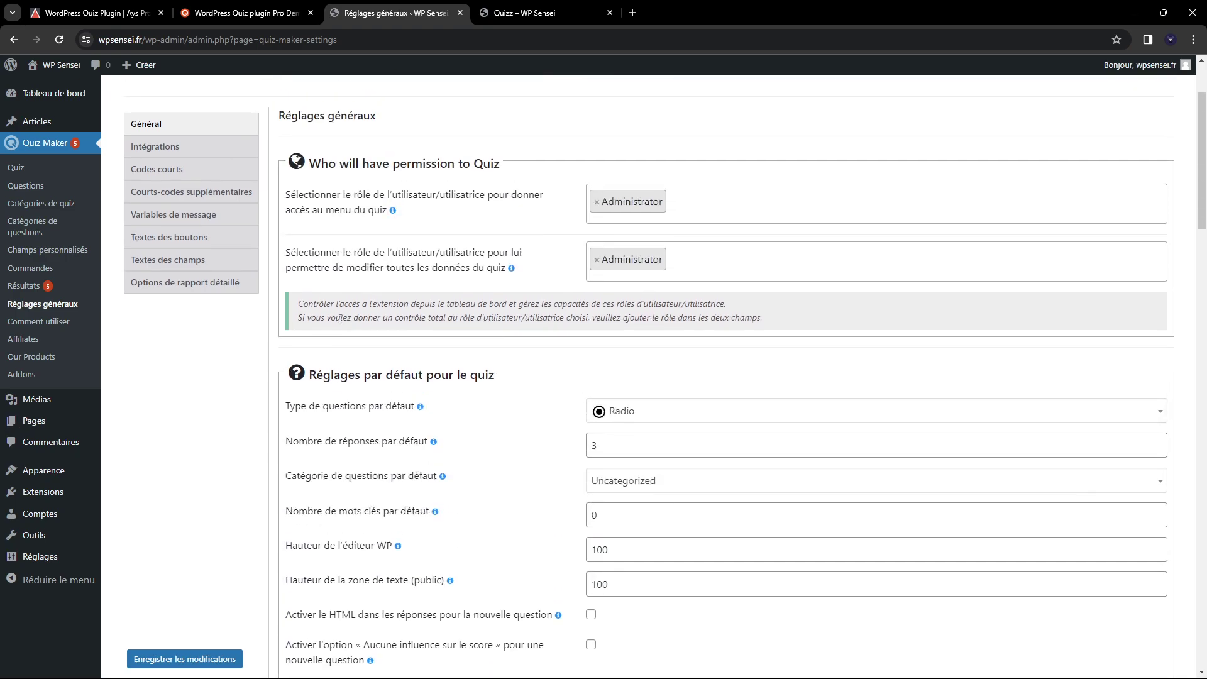
{"action": "scroll", "coordinate": [437, 196], "scroll_direction": "down", "scroll_amount": 4}
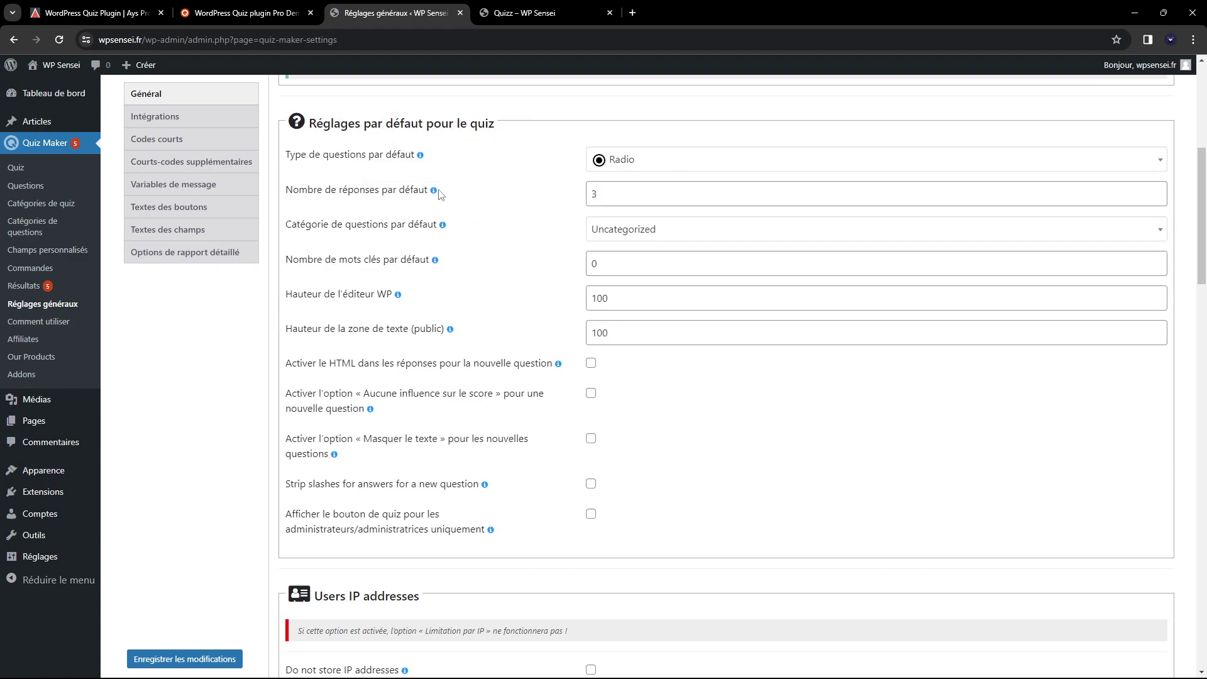
{"action": "mouse_move", "coordinate": [444, 228]}
{"action": "scroll", "coordinate": [513, 300], "scroll_direction": "down", "scroll_amount": 4}
{"action": "scroll", "coordinate": [553, 227], "scroll_direction": "up", "scroll_amount": 4}
{"action": "scroll", "coordinate": [497, 311], "scroll_direction": "up", "scroll_amount": 6}
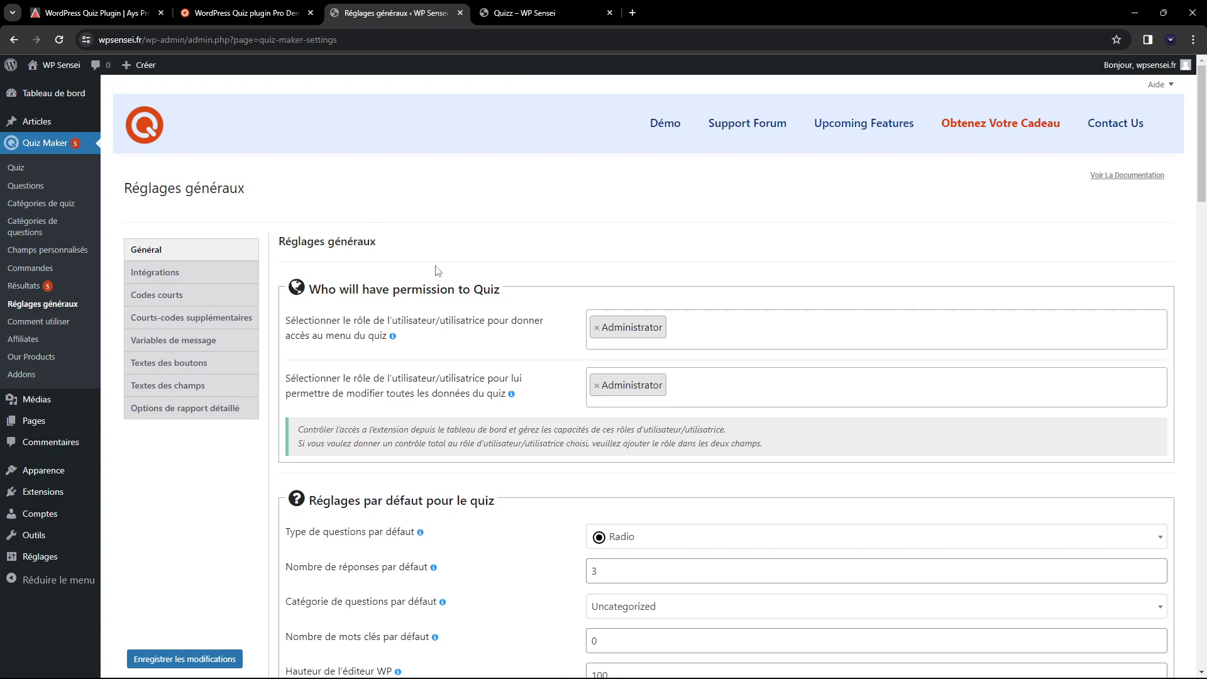
Step: Review the Intégrations settings for MailChimp, PayPal, Stripe and Campaign Monitor
{"action": "left_click", "coordinate": [160, 272]}
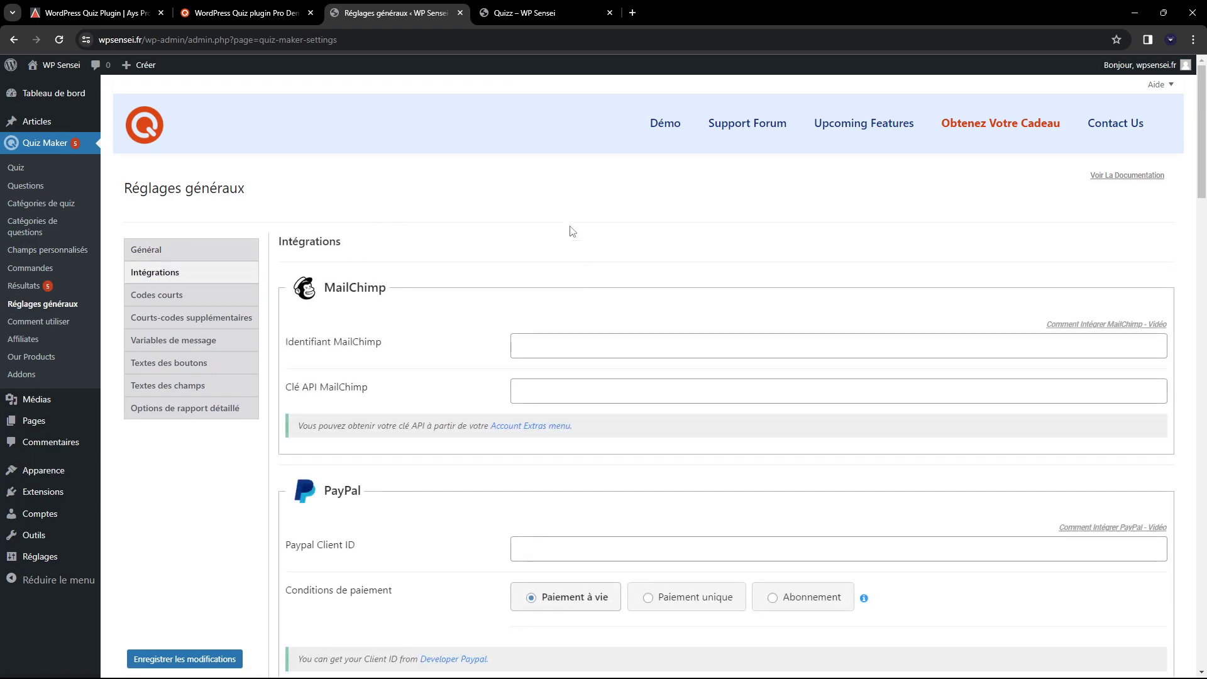
{"action": "scroll", "coordinate": [286, 251], "scroll_direction": "down", "scroll_amount": 2}
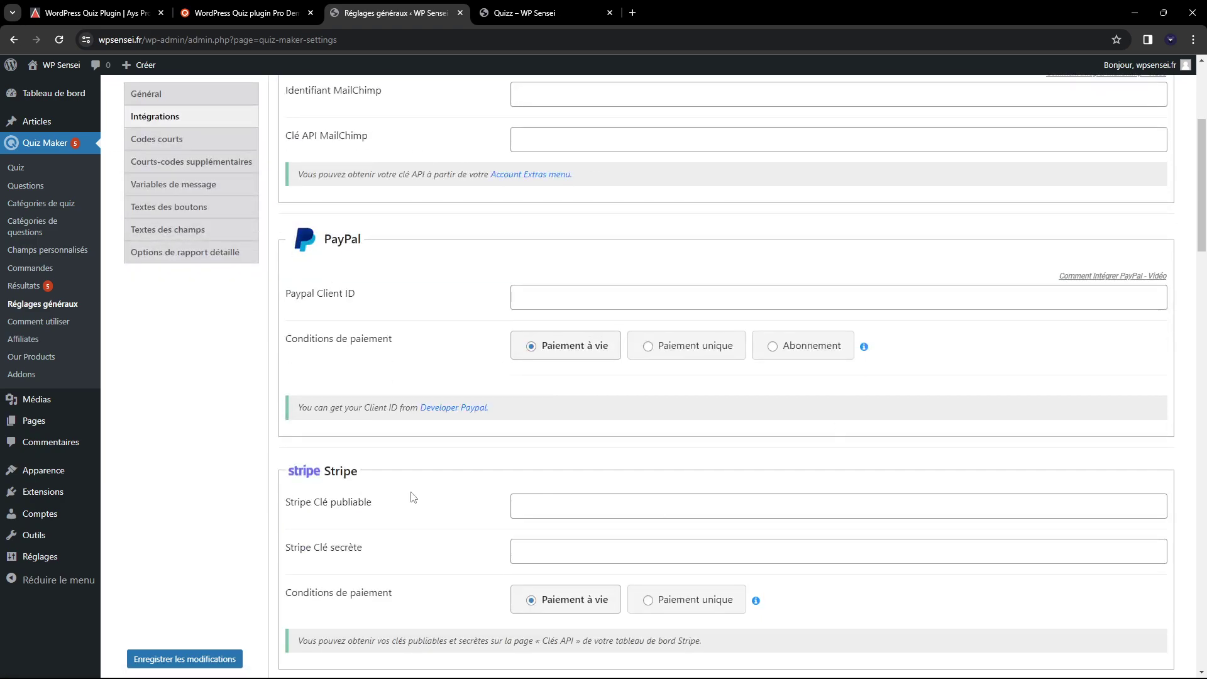
{"action": "scroll", "coordinate": [420, 481], "scroll_direction": "down", "scroll_amount": 2}
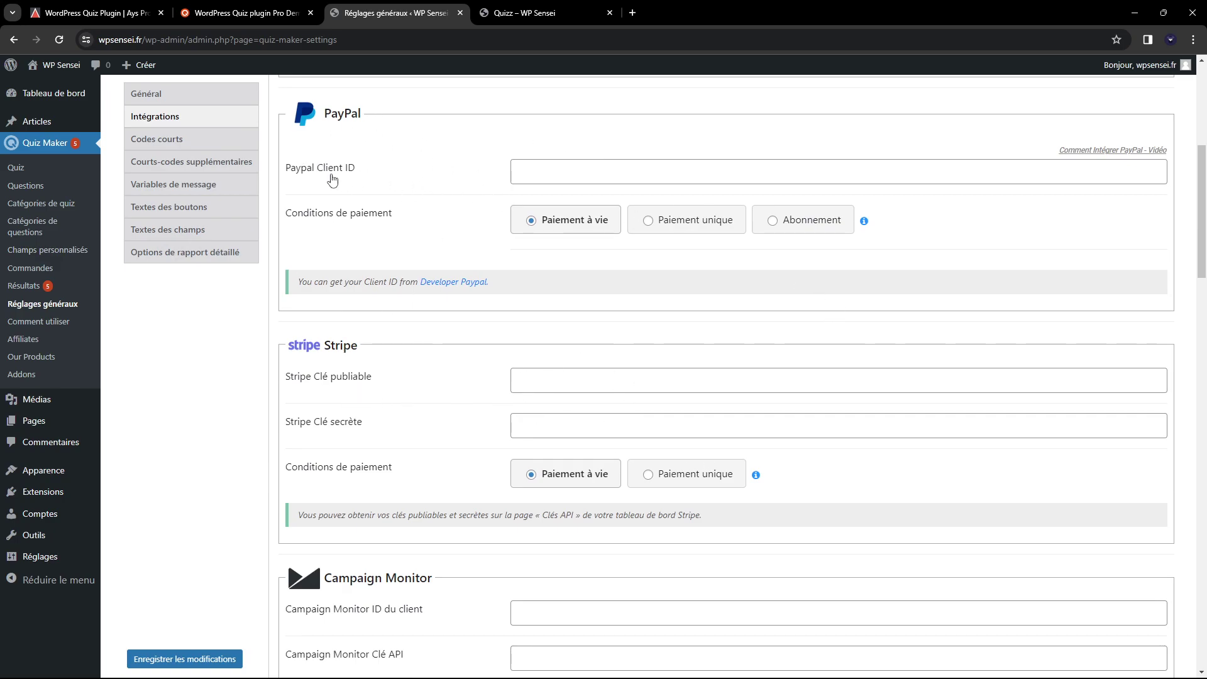
{"action": "scroll", "coordinate": [473, 246], "scroll_direction": "up", "scroll_amount": 2}
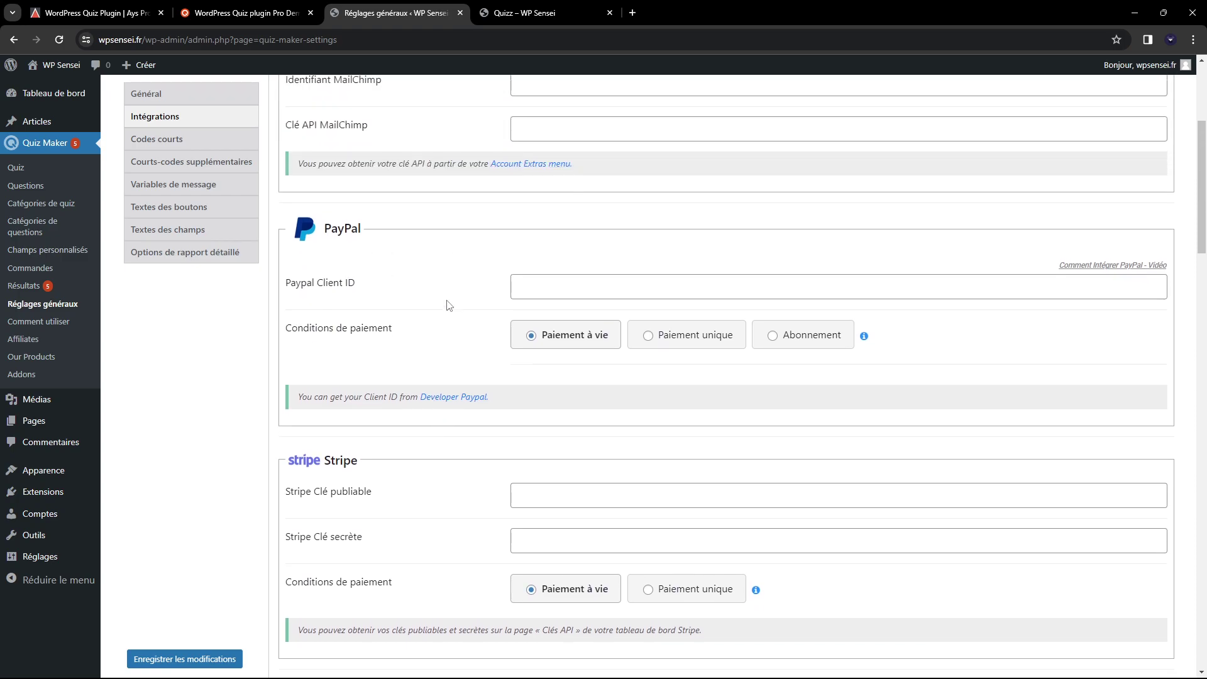
{"action": "scroll", "coordinate": [434, 294], "scroll_direction": "up", "scroll_amount": 2}
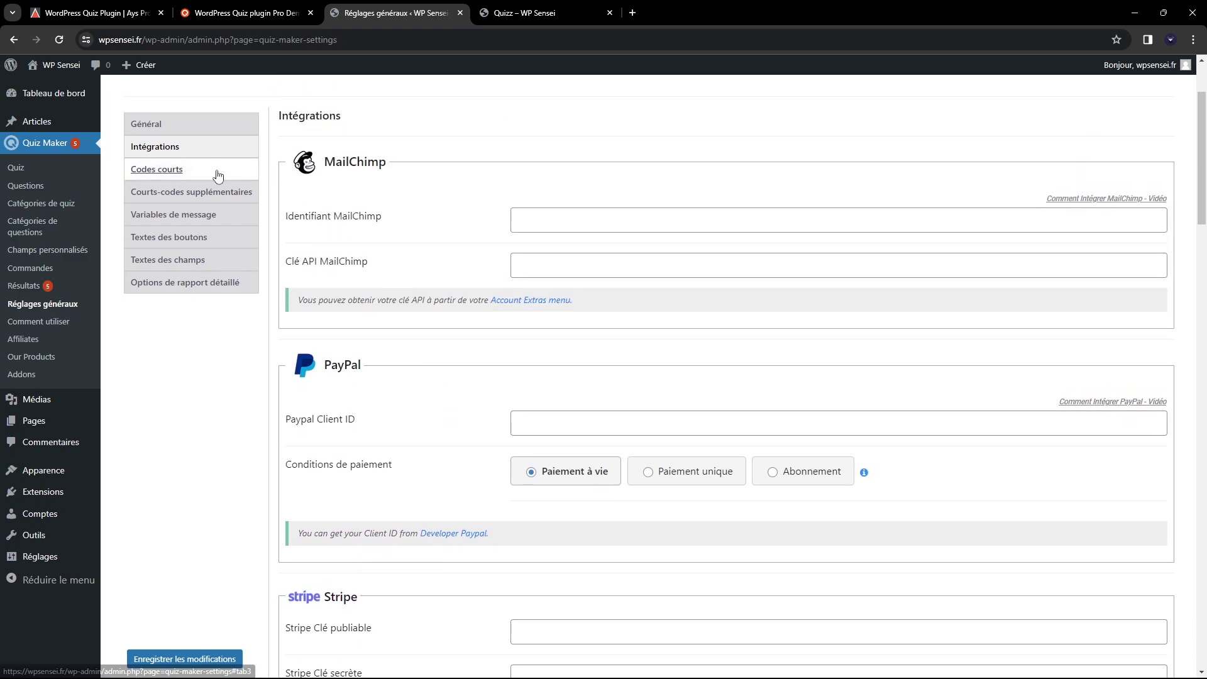
Step: Review the Codes courts leaderboard settings and the list of Variables de message with their descriptions
{"action": "left_click", "coordinate": [216, 167]}
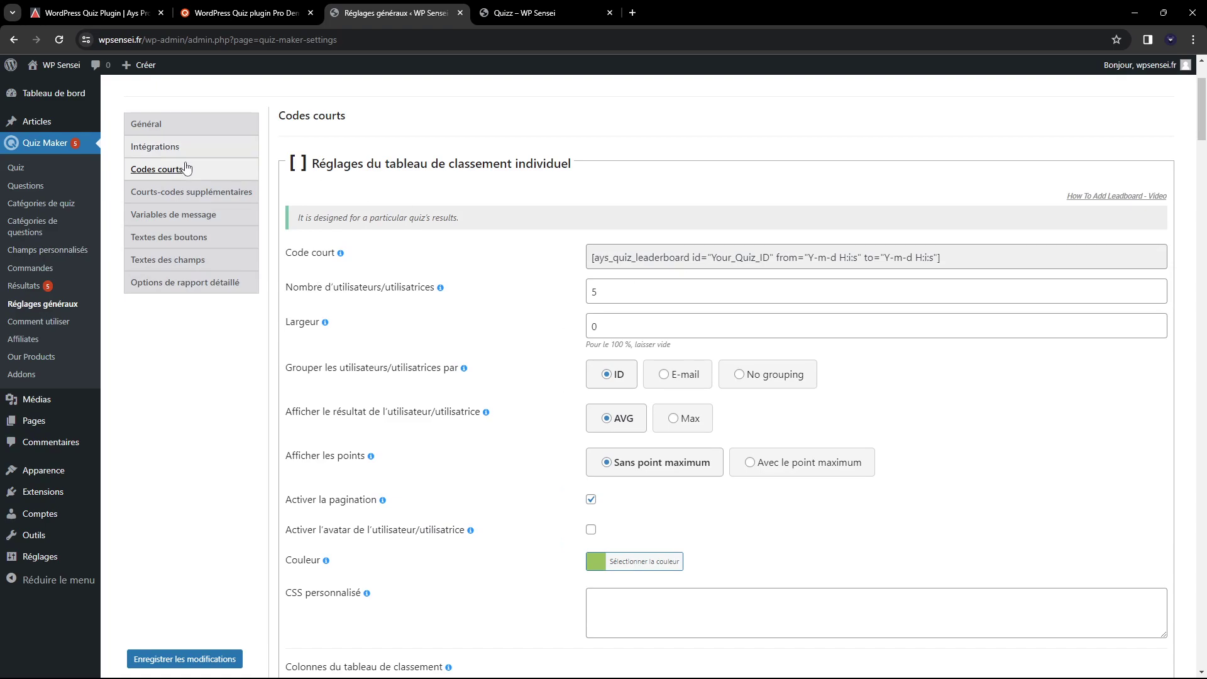
{"action": "left_click", "coordinate": [206, 213]}
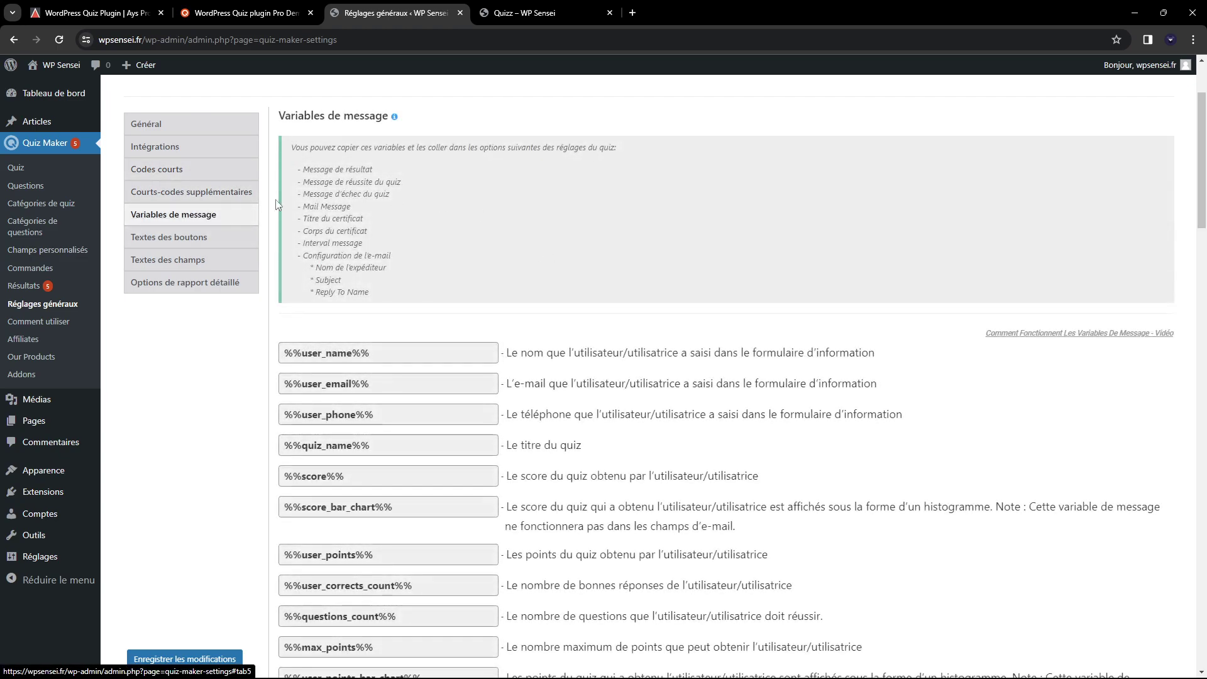
{"action": "scroll", "coordinate": [453, 217], "scroll_direction": "down", "scroll_amount": 3}
{"action": "scroll", "coordinate": [389, 207], "scroll_direction": "up", "scroll_amount": 4}
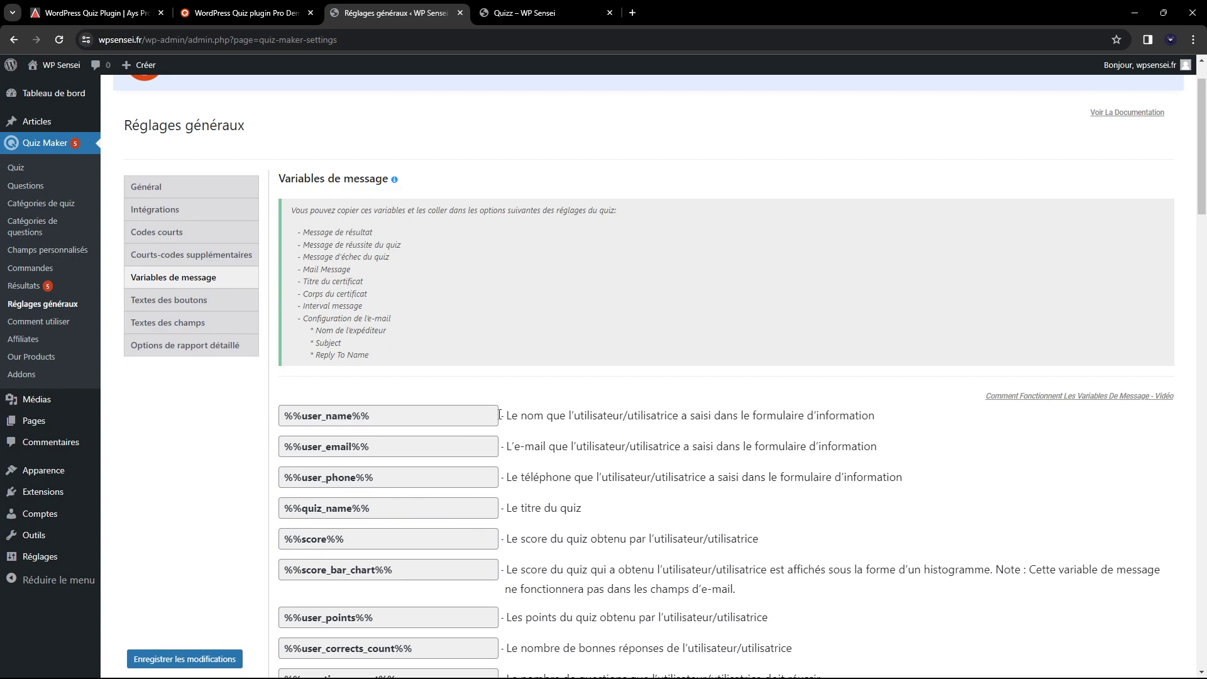
{"action": "scroll", "coordinate": [478, 398], "scroll_direction": "down", "scroll_amount": 3}
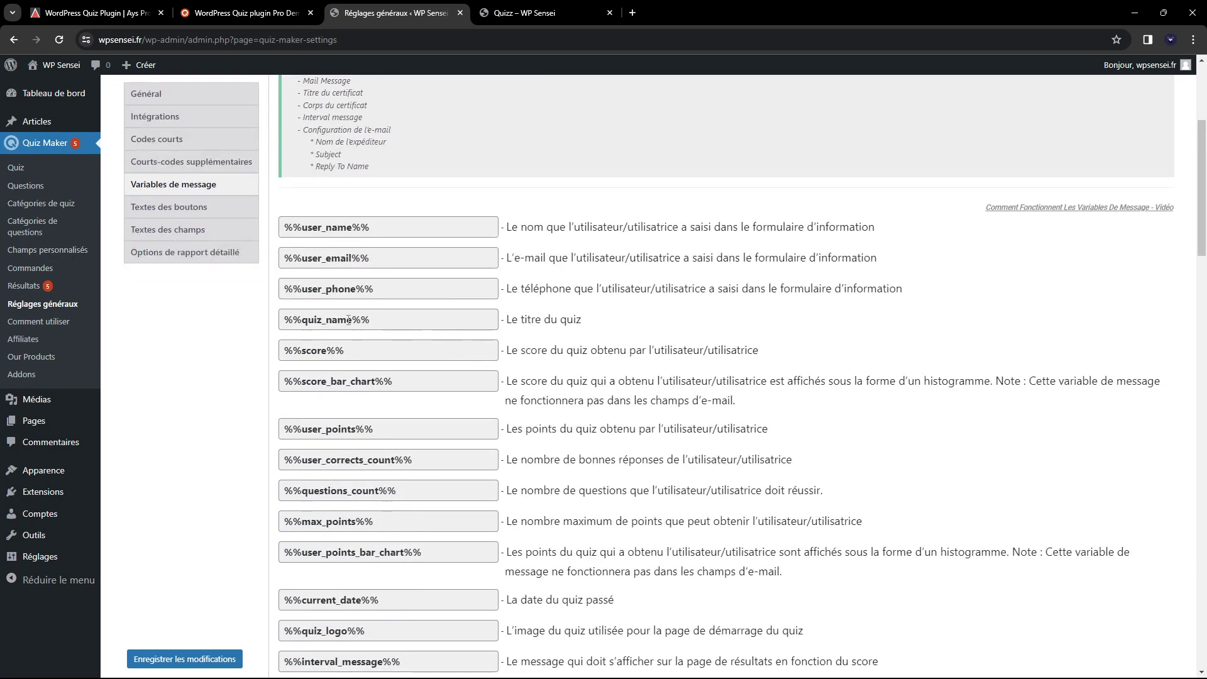
{"action": "scroll", "coordinate": [428, 415], "scroll_direction": "up", "scroll_amount": 3}
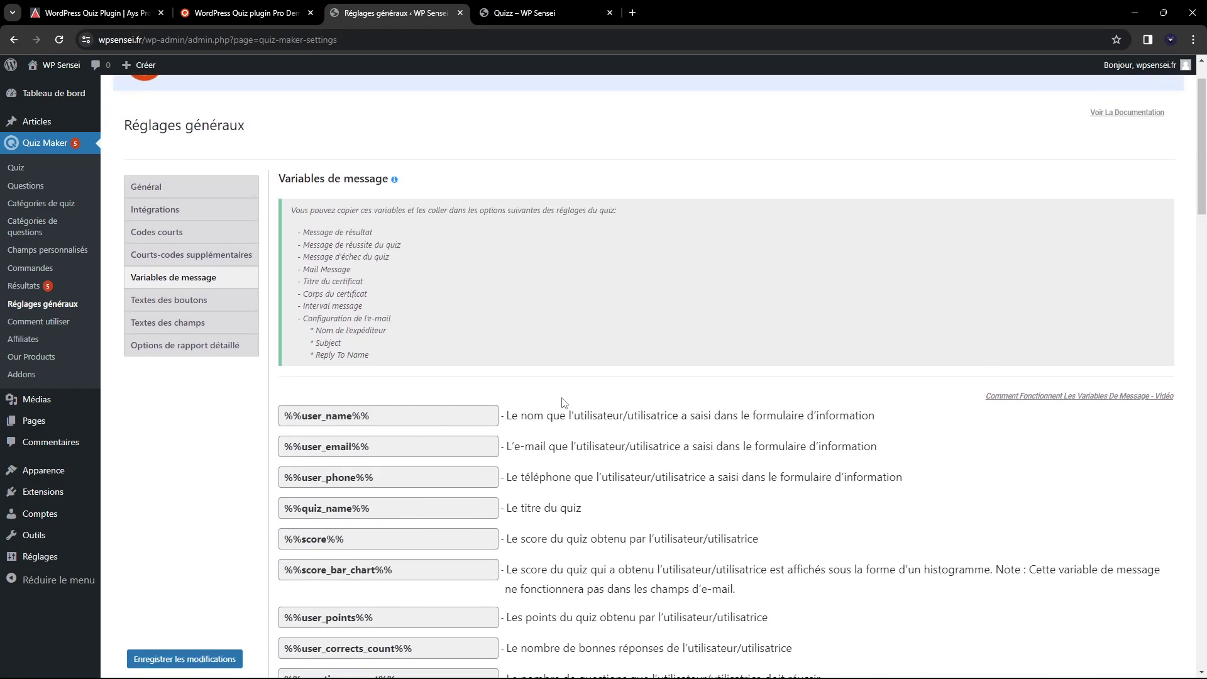
Step: Review the Textes des boutons, Textes des champs and Options de rapport détaillé settings
{"action": "left_click", "coordinate": [224, 308]}
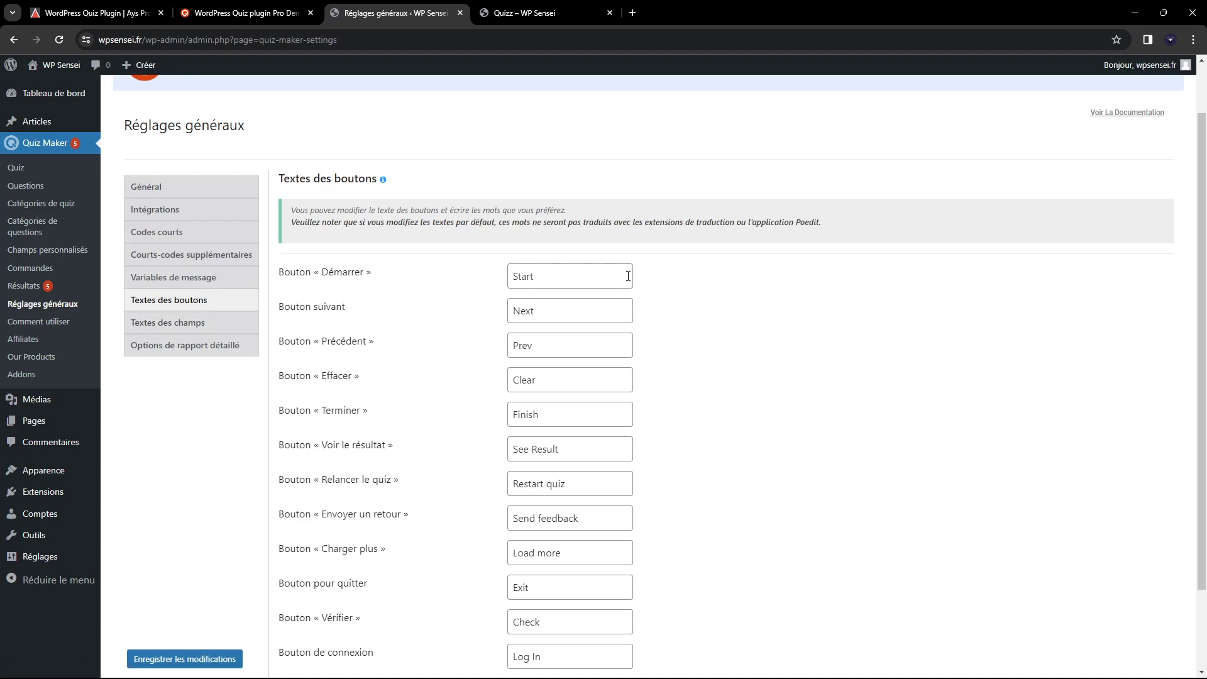
{"action": "scroll", "coordinate": [612, 274], "scroll_direction": "down", "scroll_amount": 2}
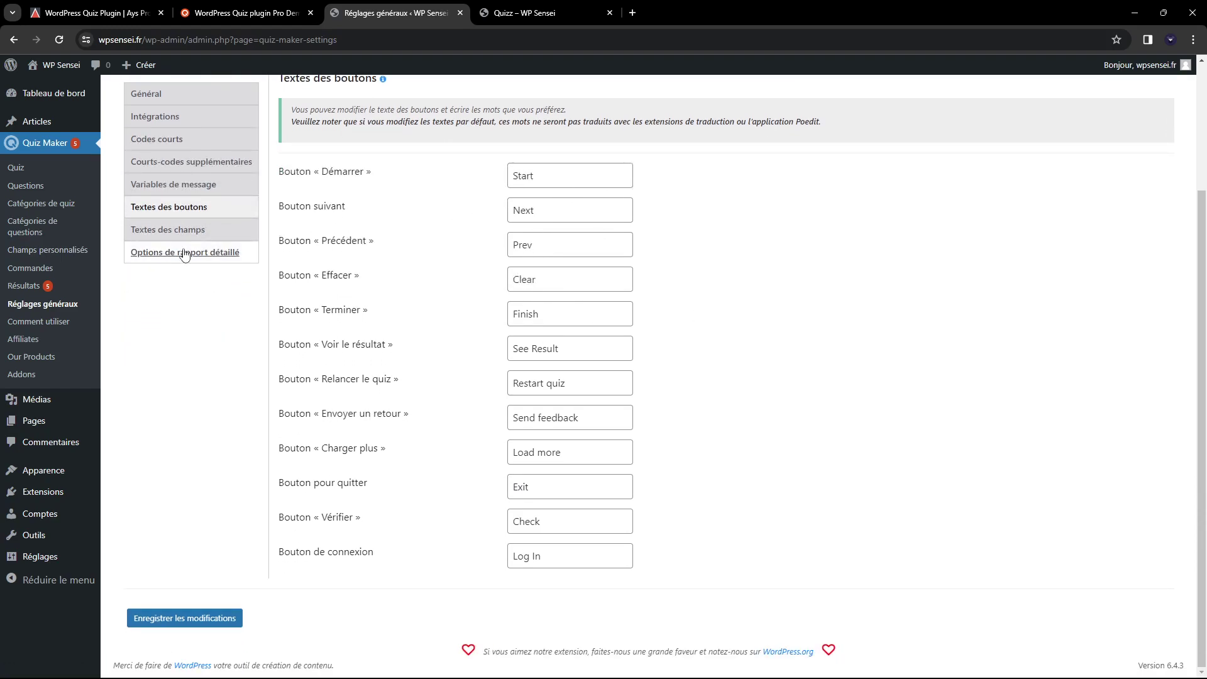
{"action": "left_click", "coordinate": [169, 229]}
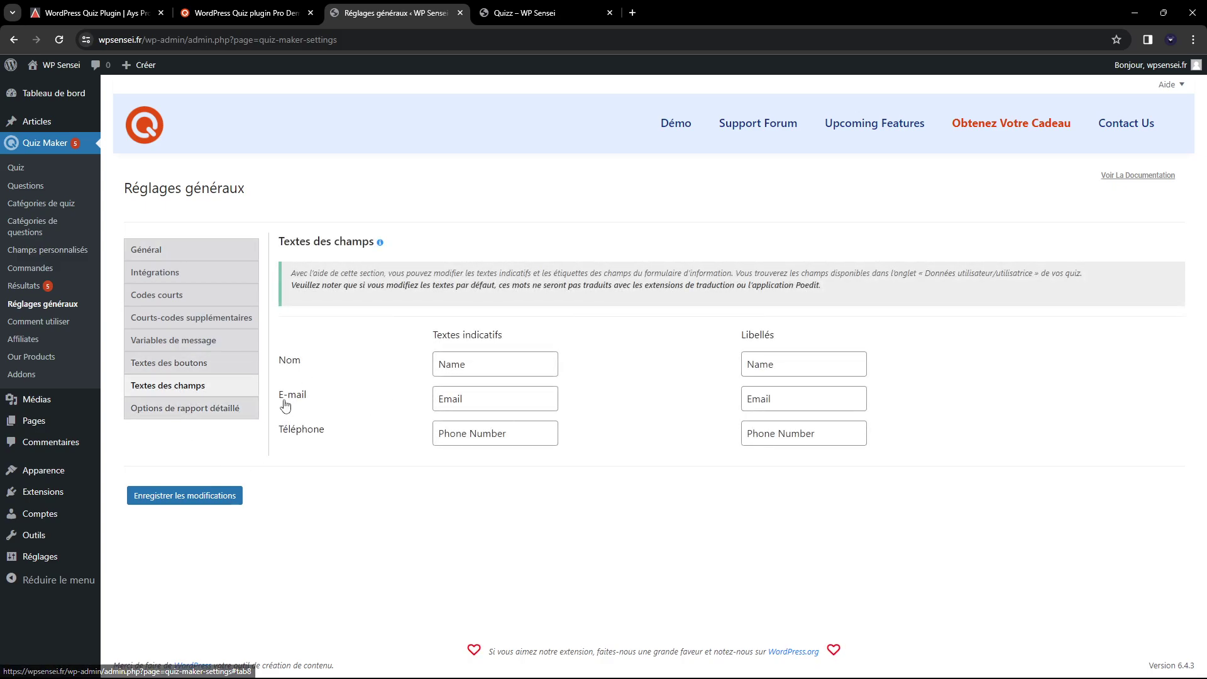
{"action": "left_click", "coordinate": [198, 410]}
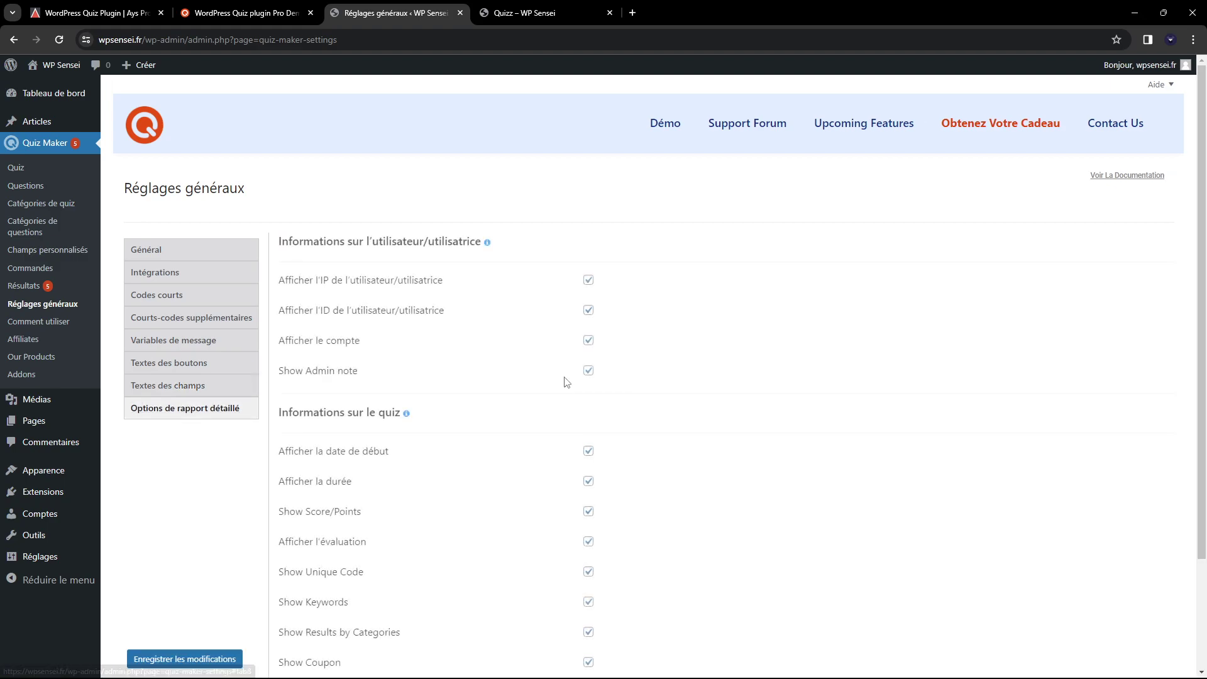
{"action": "scroll", "coordinate": [325, 261], "scroll_direction": "down", "scroll_amount": 1}
{"action": "scroll", "coordinate": [306, 236], "scroll_direction": "down", "scroll_amount": 1}
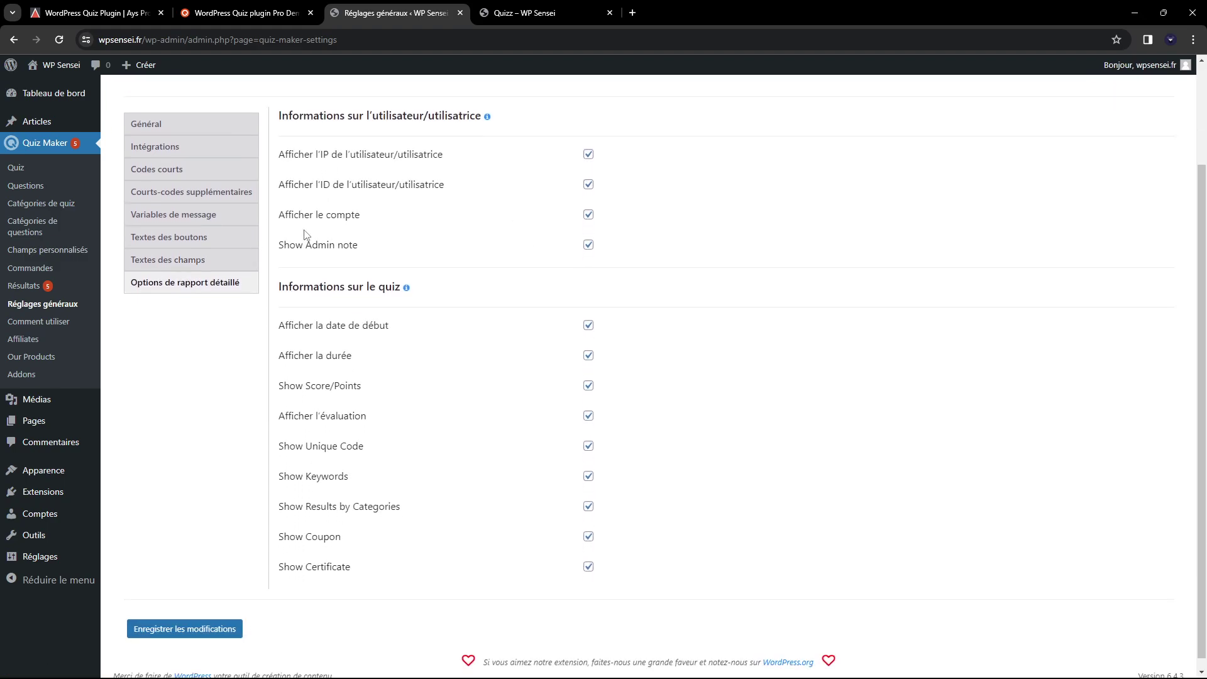
{"action": "scroll", "coordinate": [493, 295], "scroll_direction": "up", "scroll_amount": 2}
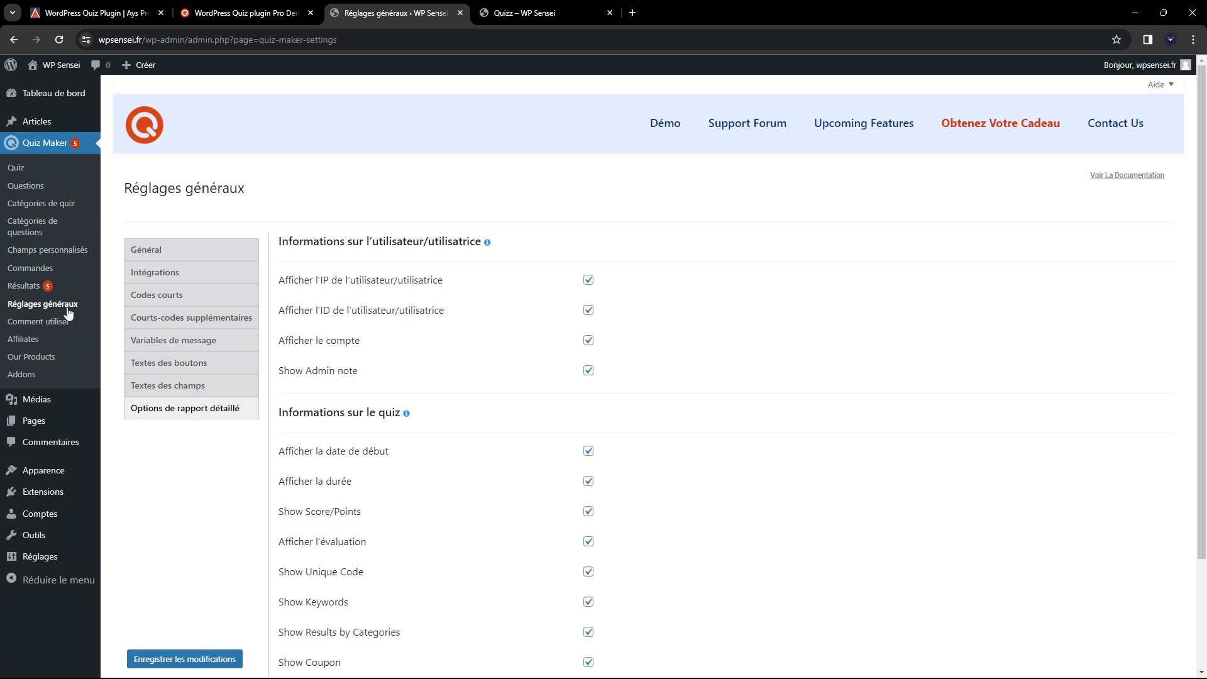
Step: Look at the Mathematic Quiz edit page and copy the quiz's shortcode [ays_quiz id="1"] from the quiz list
{"action": "left_click", "coordinate": [15, 168]}
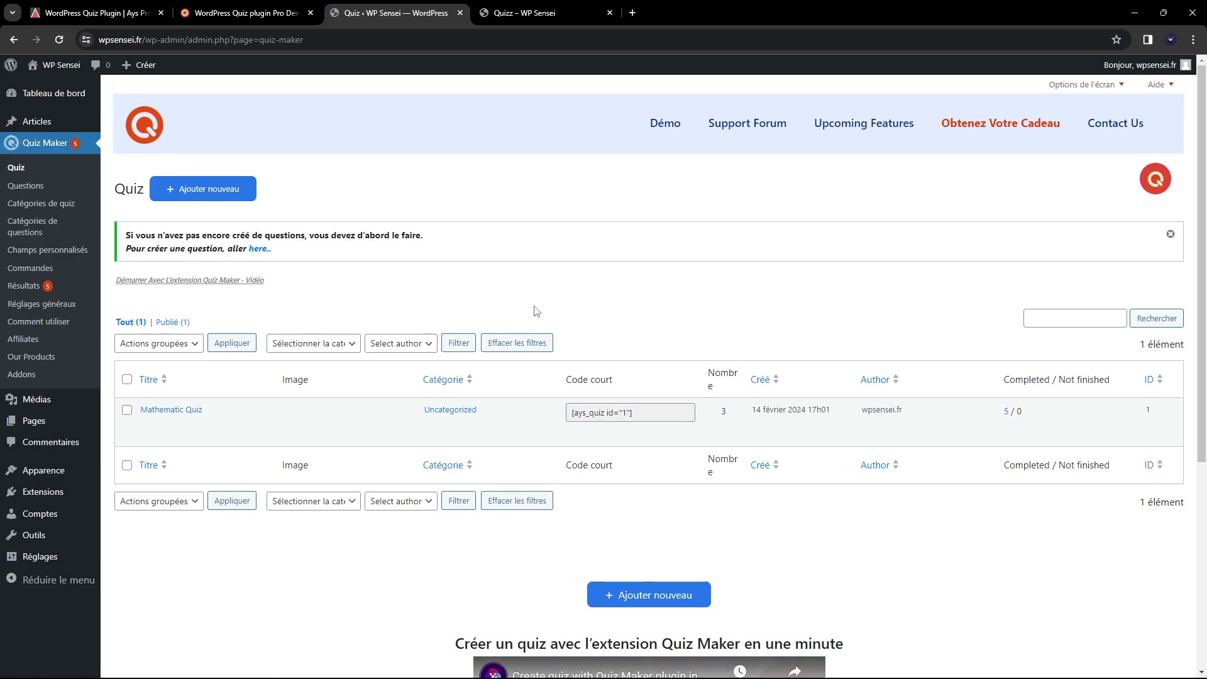
{"action": "left_click", "coordinate": [171, 409]}
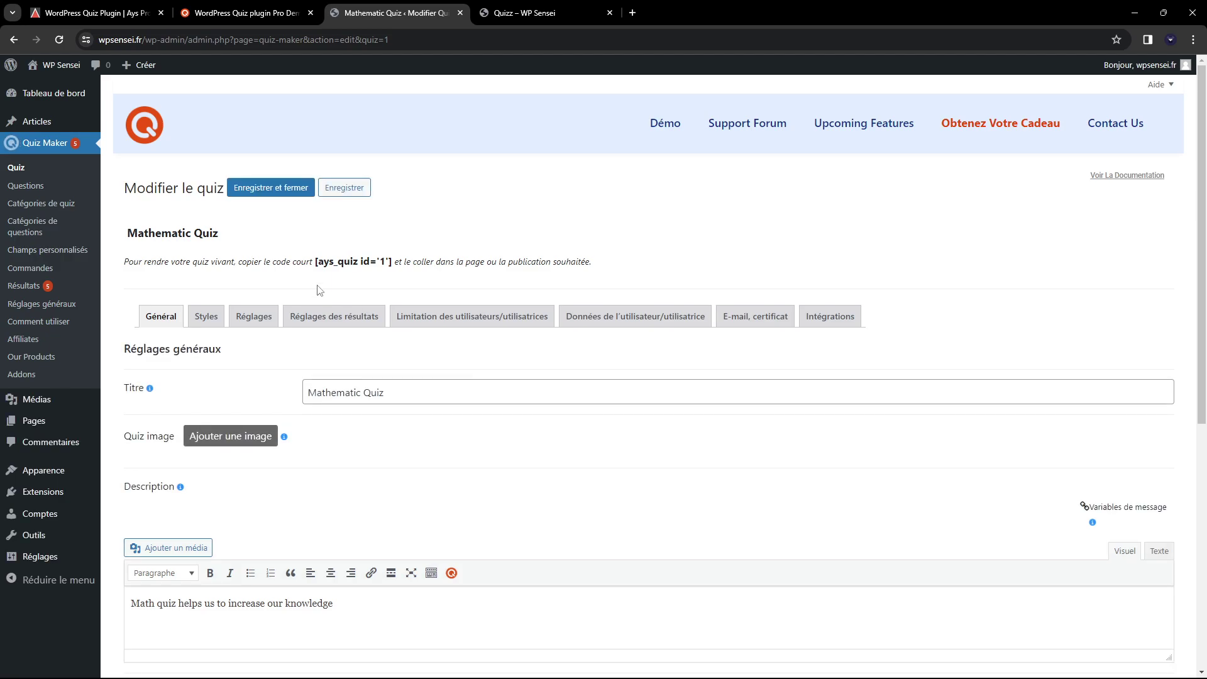
{"action": "left_click", "coordinate": [18, 167]}
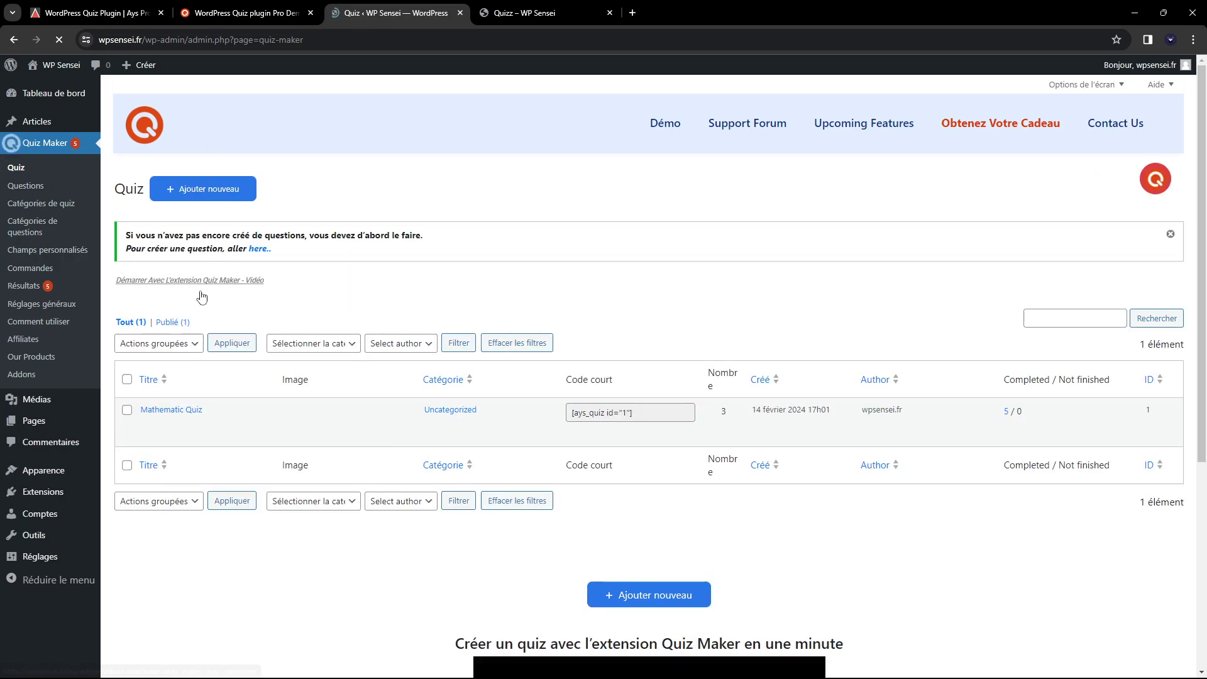
{"action": "right_click", "coordinate": [597, 414]}
{"action": "left_click", "coordinate": [613, 422]}
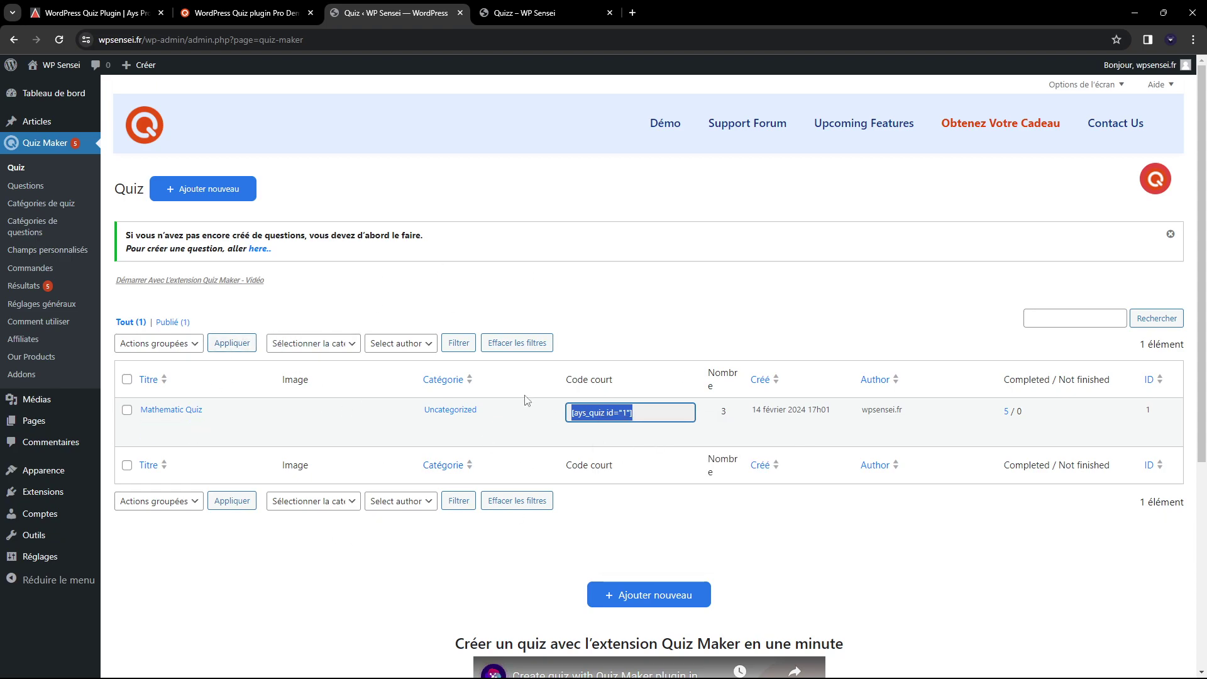
Step: Open the Quizz page for editing from the WordPress pages list in a new tab and copy the shortcode in its Code court block
{"action": "middle_click", "coordinate": [34, 420]}
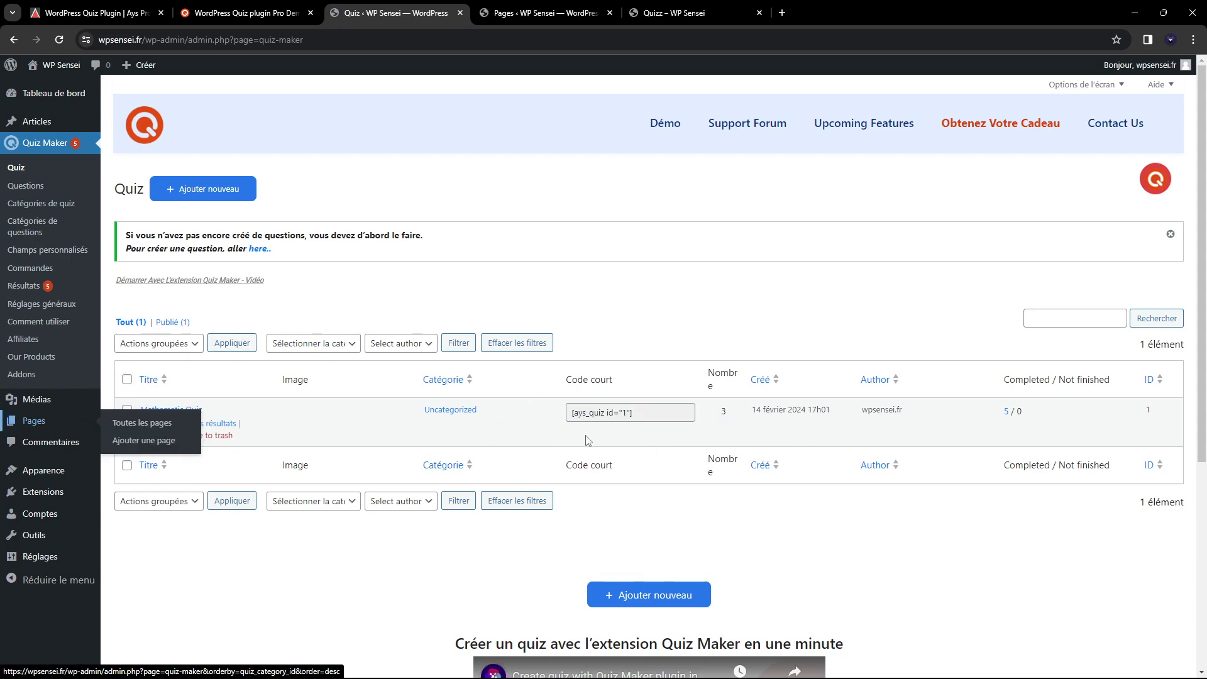
{"action": "left_click", "coordinate": [553, 6]}
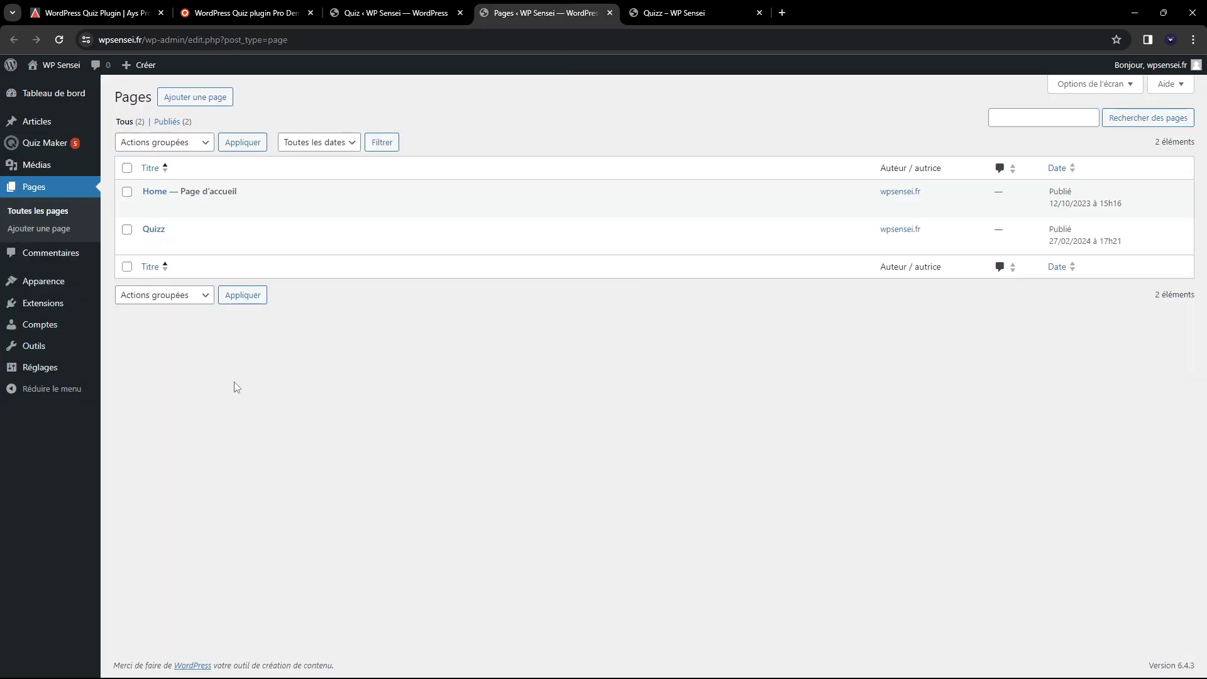
{"action": "left_click", "coordinate": [162, 231]}
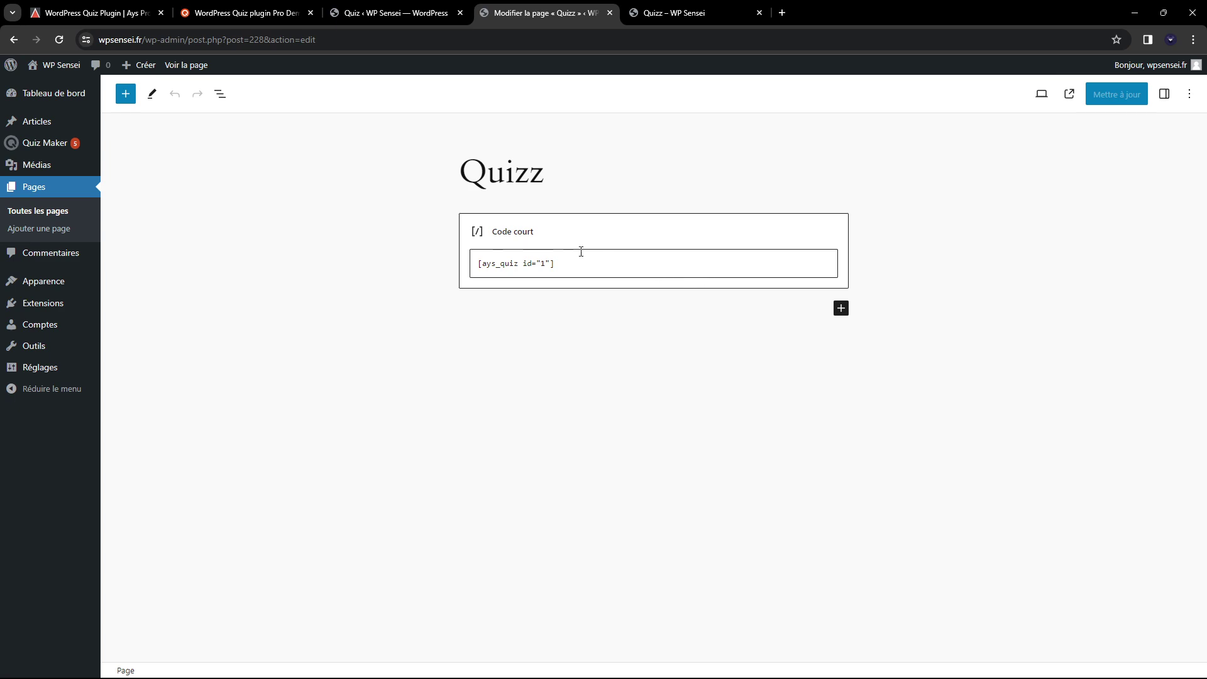
{"action": "triple_click", "coordinate": [599, 261]}
{"action": "key", "text": "ctrl+c"}
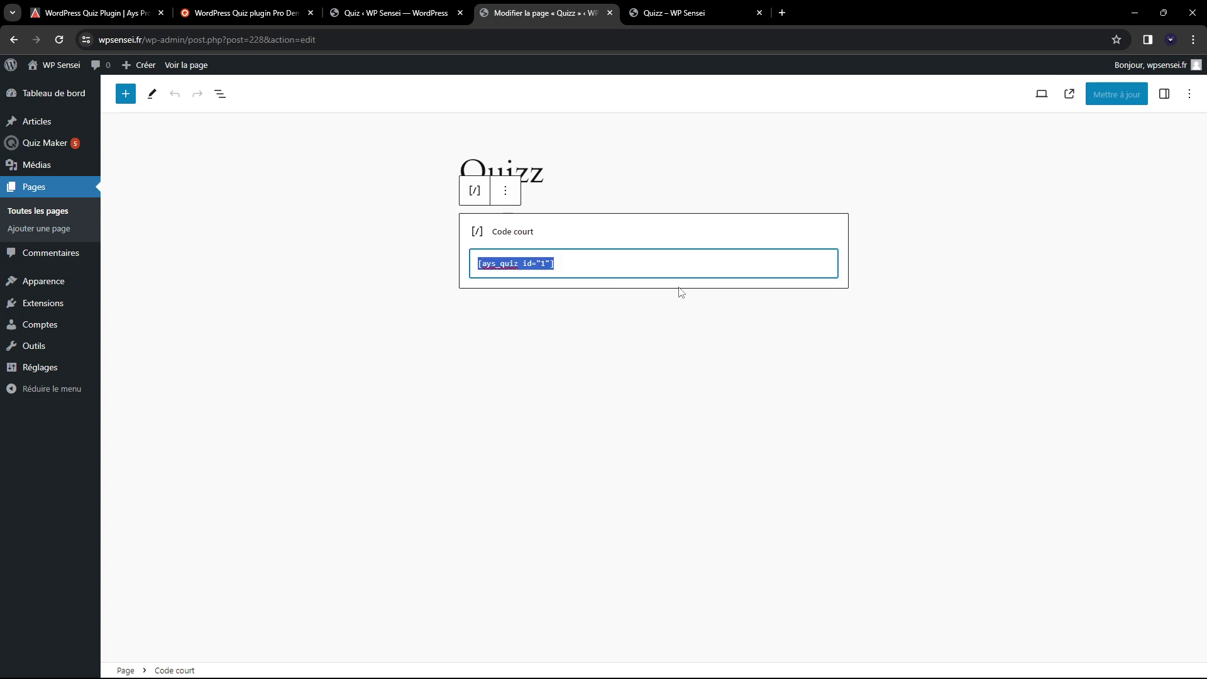
Step: Replace the Quizz page's Code court block by deleting it and pasting [ays_quiz id="1"], and view the updated page
{"action": "left_click", "coordinate": [587, 266]}
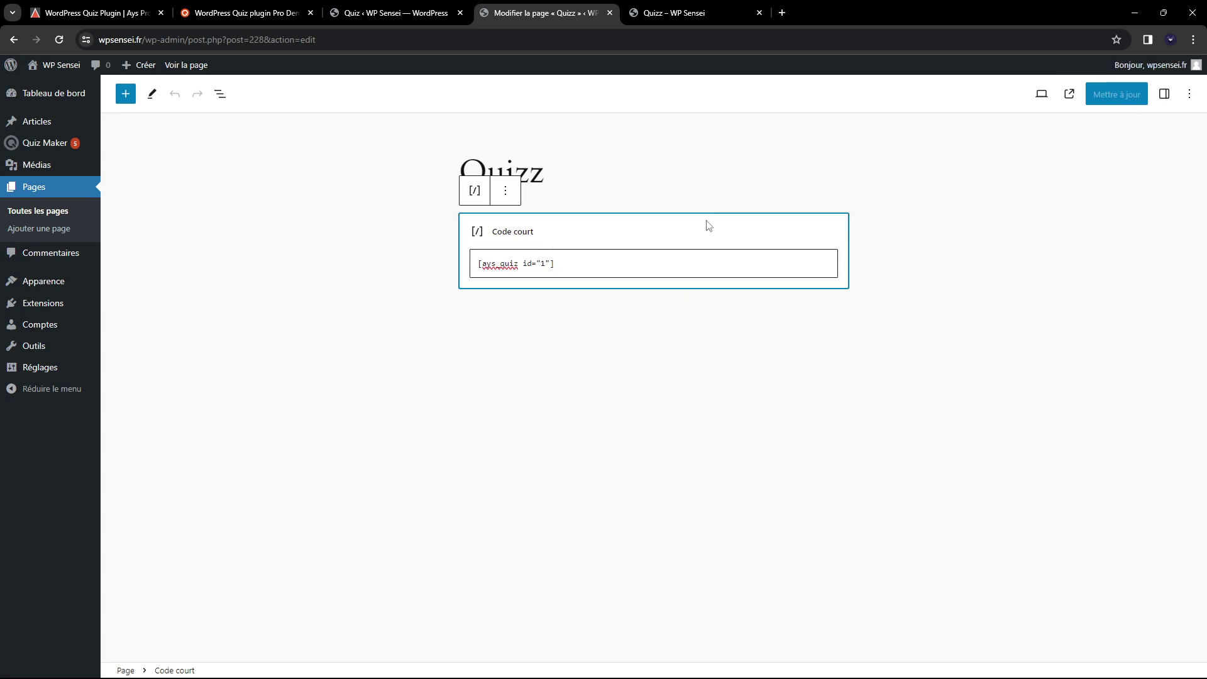
{"action": "left_click", "coordinate": [506, 191]}
{"action": "left_click", "coordinate": [547, 410]}
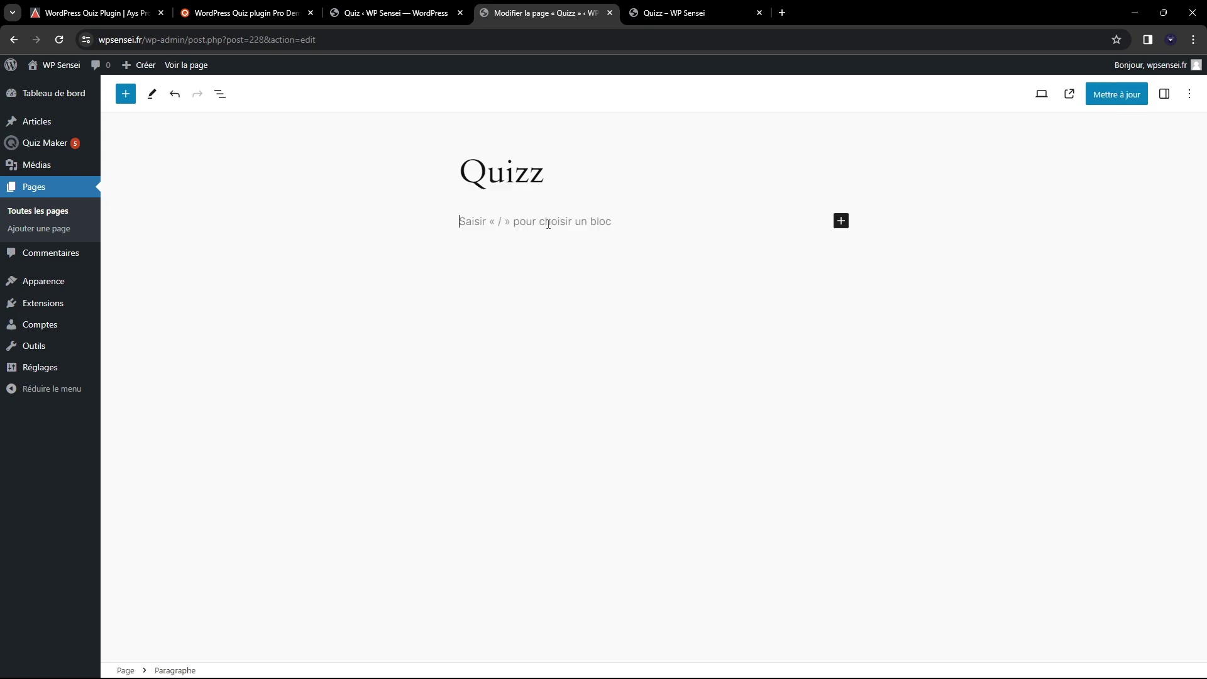
{"action": "key", "text": "ctrl+v"}
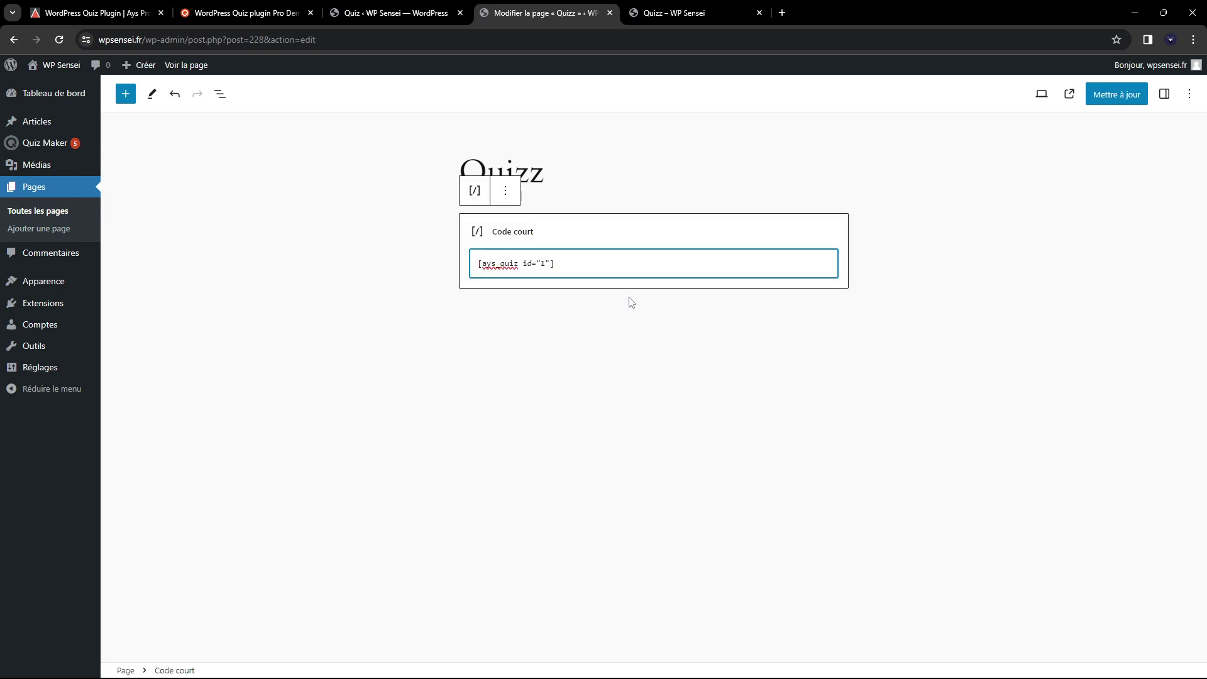
{"action": "left_click", "coordinate": [1118, 95]}
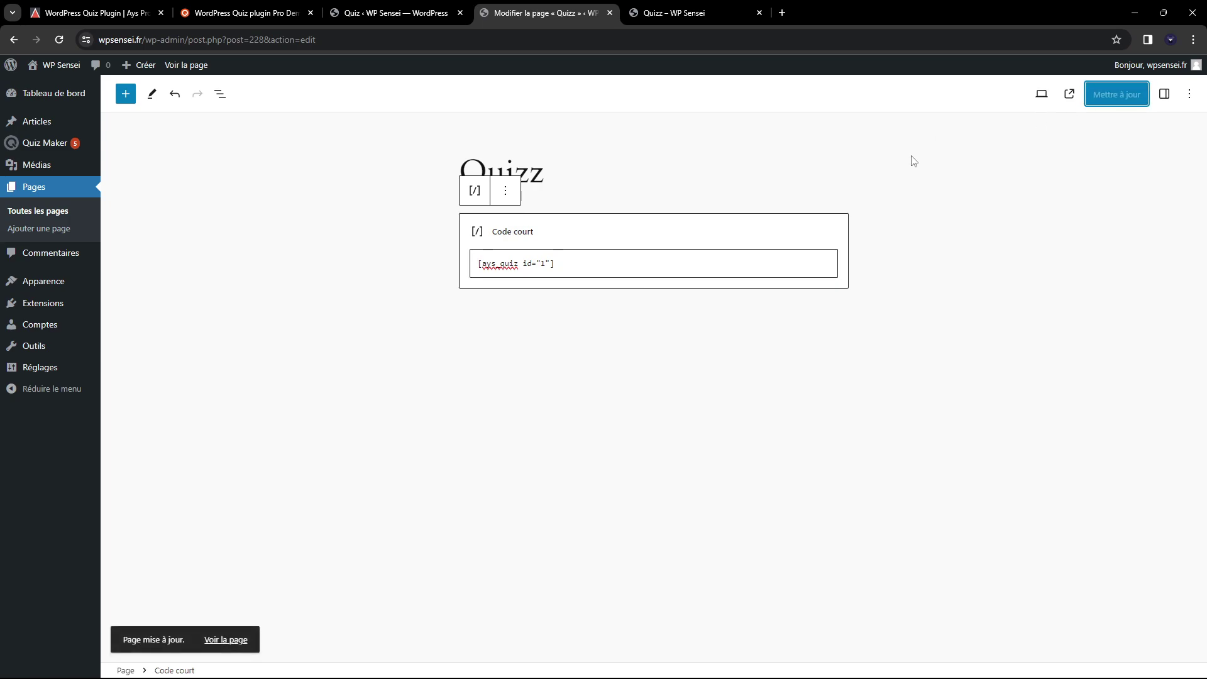
{"action": "left_click", "coordinate": [221, 641]}
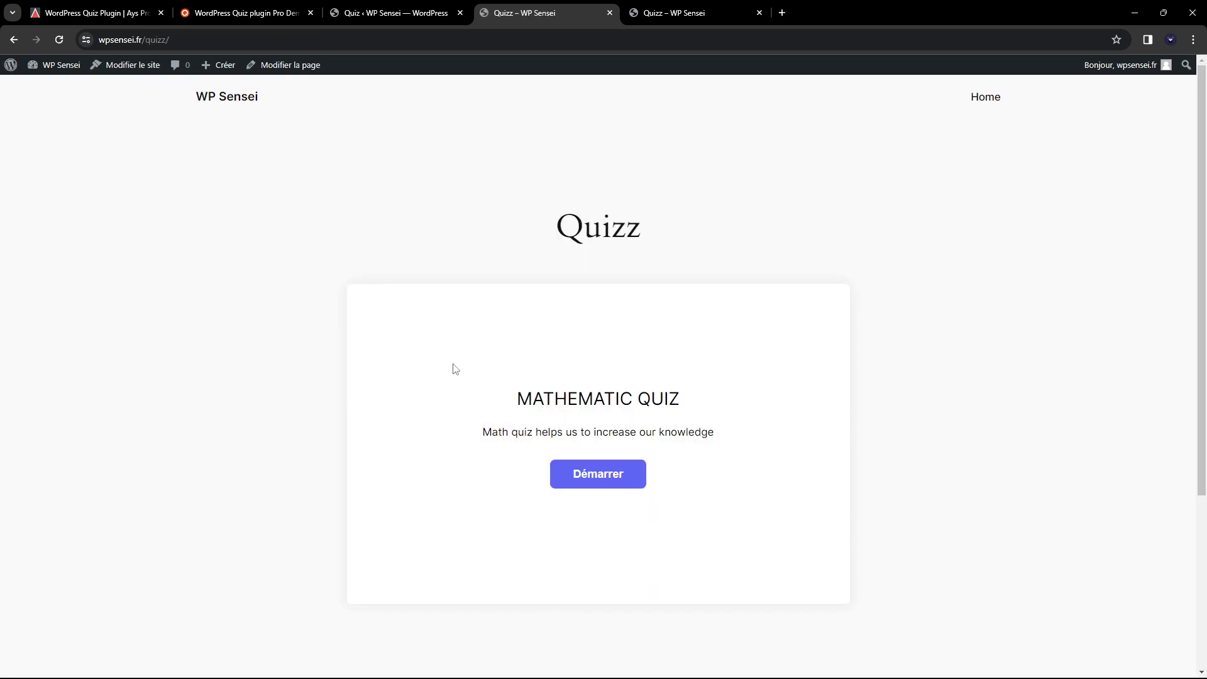
Step: Open the Mathematic Quiz for editing and compare its title and description with those shown on the published Quizz page
{"action": "left_click", "coordinate": [396, 12]}
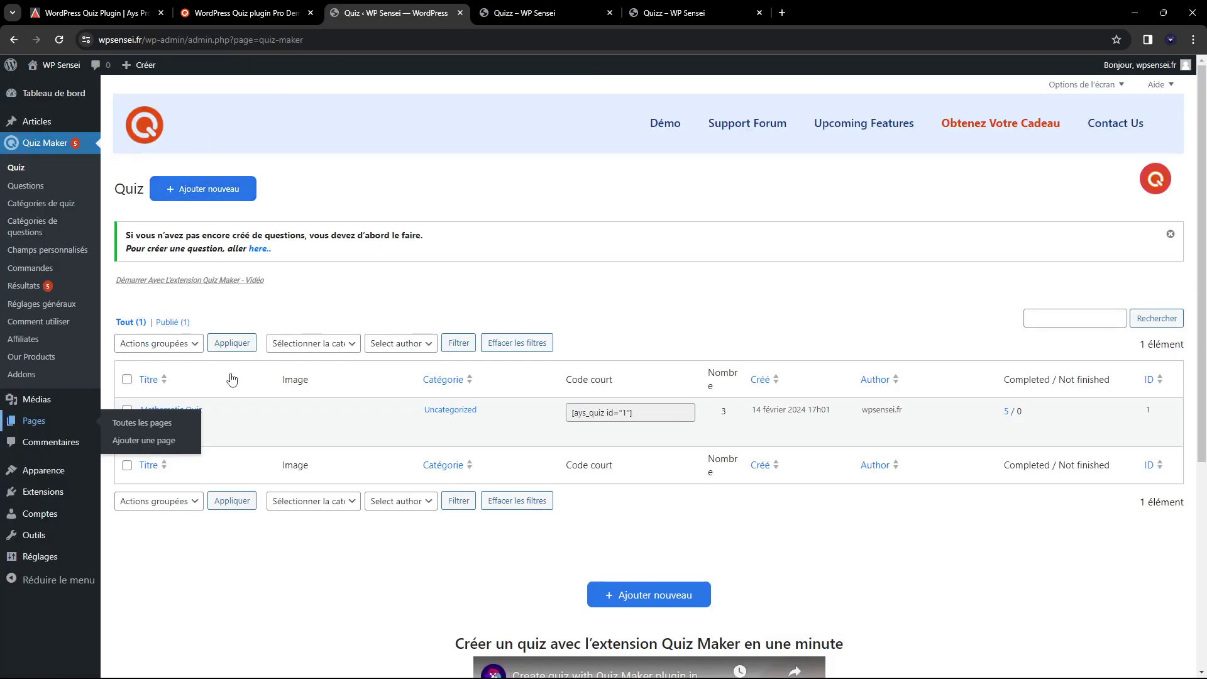
{"action": "left_click", "coordinate": [192, 410]}
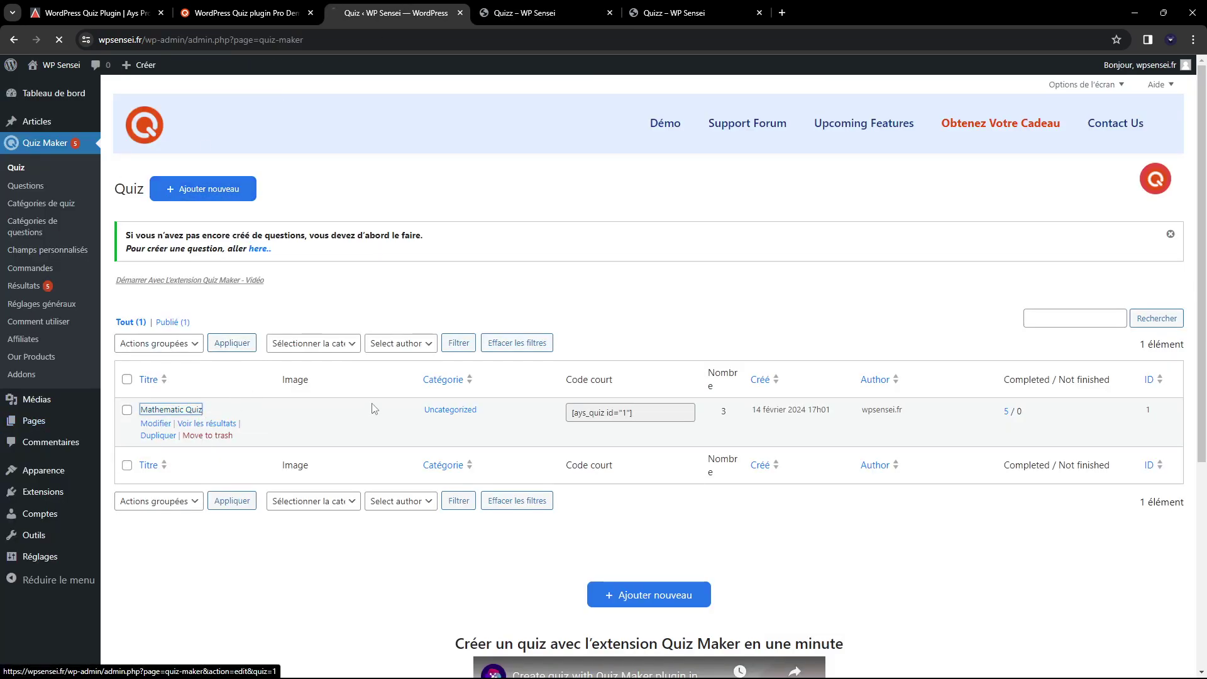
{"action": "scroll", "coordinate": [436, 206], "scroll_direction": "down", "scroll_amount": 3}
{"action": "triple_click", "coordinate": [436, 206]}
{"action": "left_click", "coordinate": [493, 14]}
{"action": "left_click_drag", "start_coordinate": [513, 403], "coordinate": [717, 422]}
{"action": "triple_click", "coordinate": [659, 398]}
{"action": "left_click", "coordinate": [396, 12]}
{"action": "double_click", "coordinate": [246, 415]}
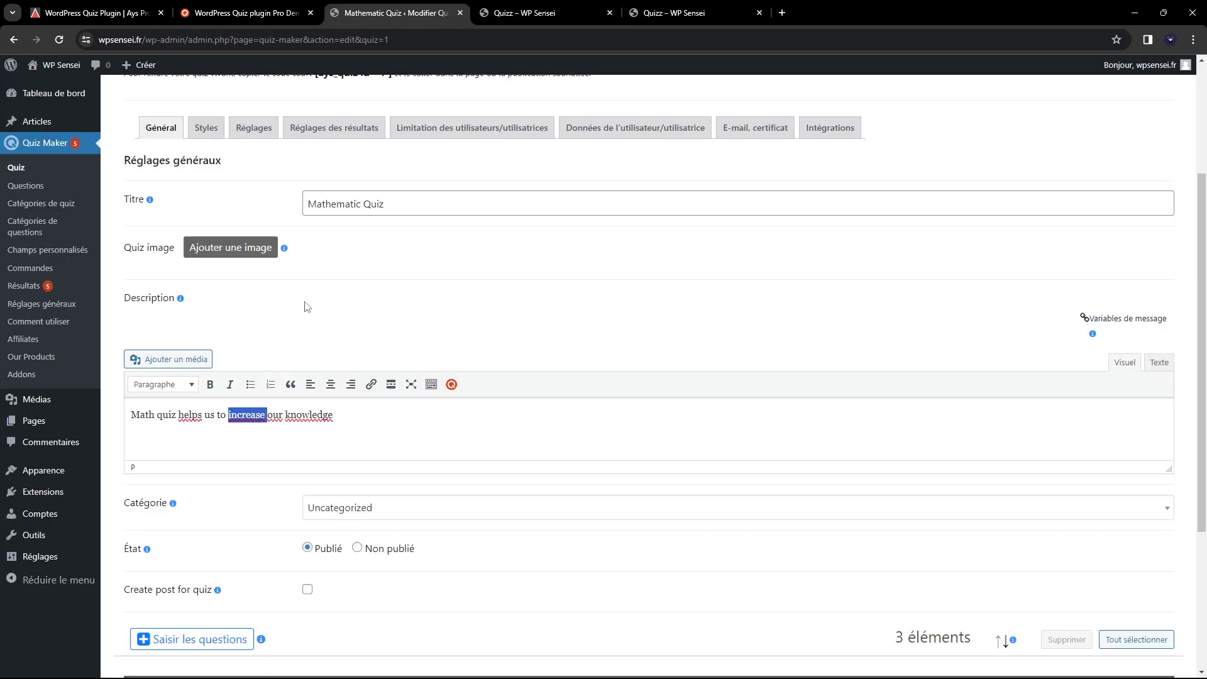
{"action": "left_click", "coordinate": [547, 13]}
{"action": "triple_click", "coordinate": [525, 431]}
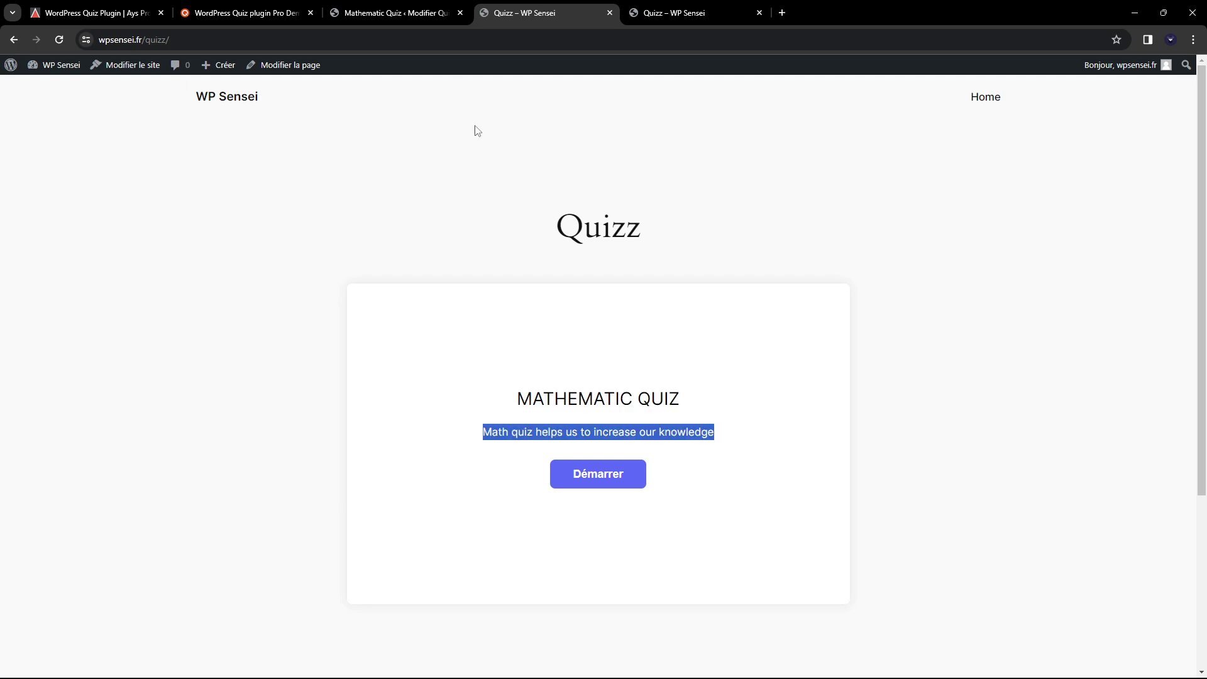
Step: Review the Mathematic Quiz's category, status and question list, and view the Saisir les questions dialog for inserting questions
{"action": "left_click", "coordinate": [395, 12]}
{"action": "scroll", "coordinate": [371, 243], "scroll_direction": "down", "scroll_amount": 2}
{"action": "scroll", "coordinate": [354, 241], "scroll_direction": "down", "scroll_amount": 2}
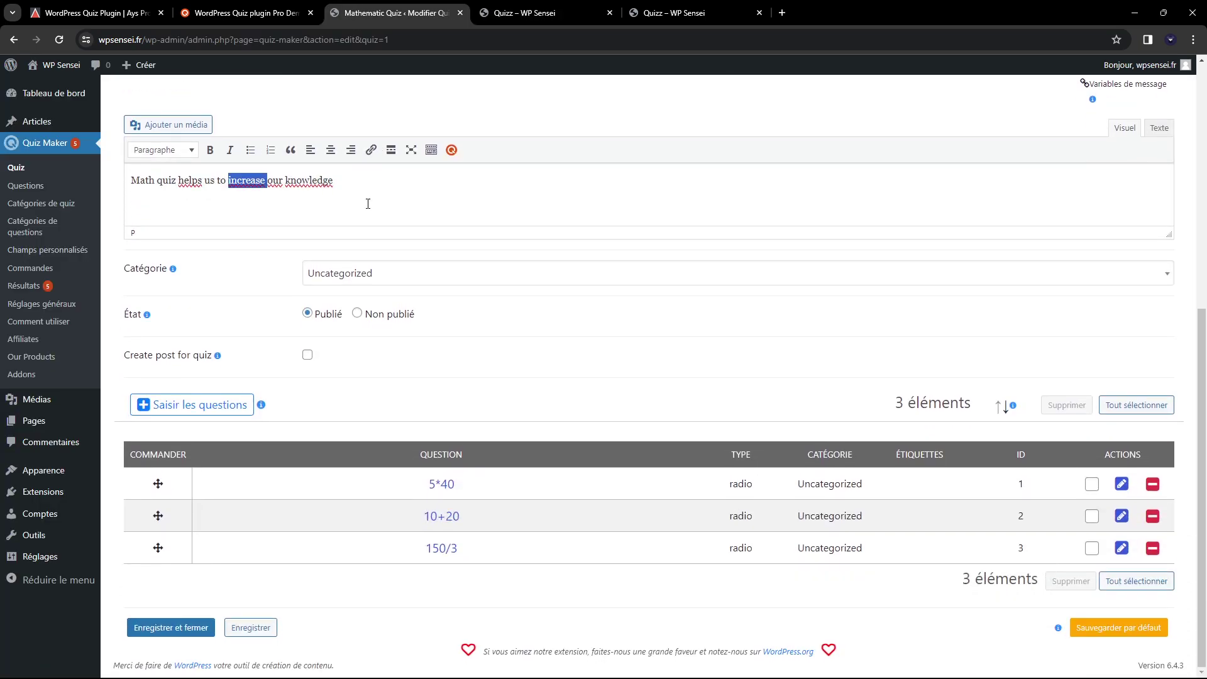
{"action": "left_click", "coordinate": [449, 274]}
{"action": "left_click", "coordinate": [228, 281]}
{"action": "left_click", "coordinate": [531, 8]}
{"action": "left_click", "coordinate": [380, 377]}
{"action": "left_click", "coordinate": [423, 5]}
{"action": "left_click", "coordinate": [189, 403]}
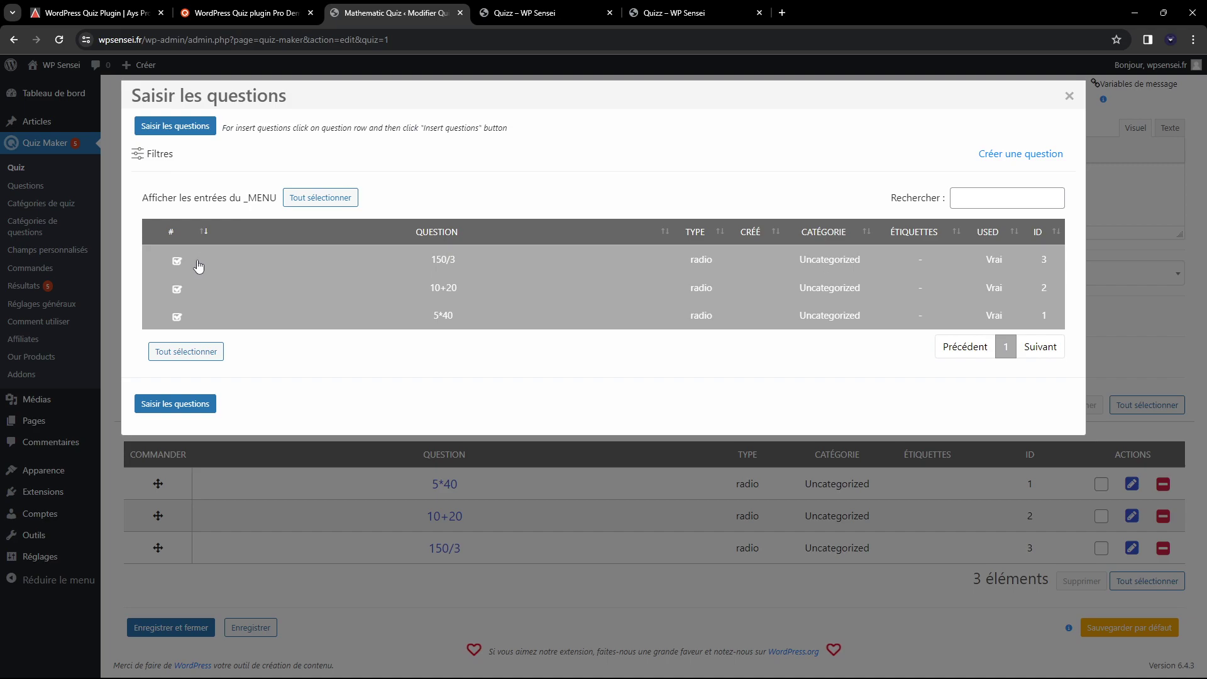
{"action": "left_click", "coordinate": [1069, 96]}
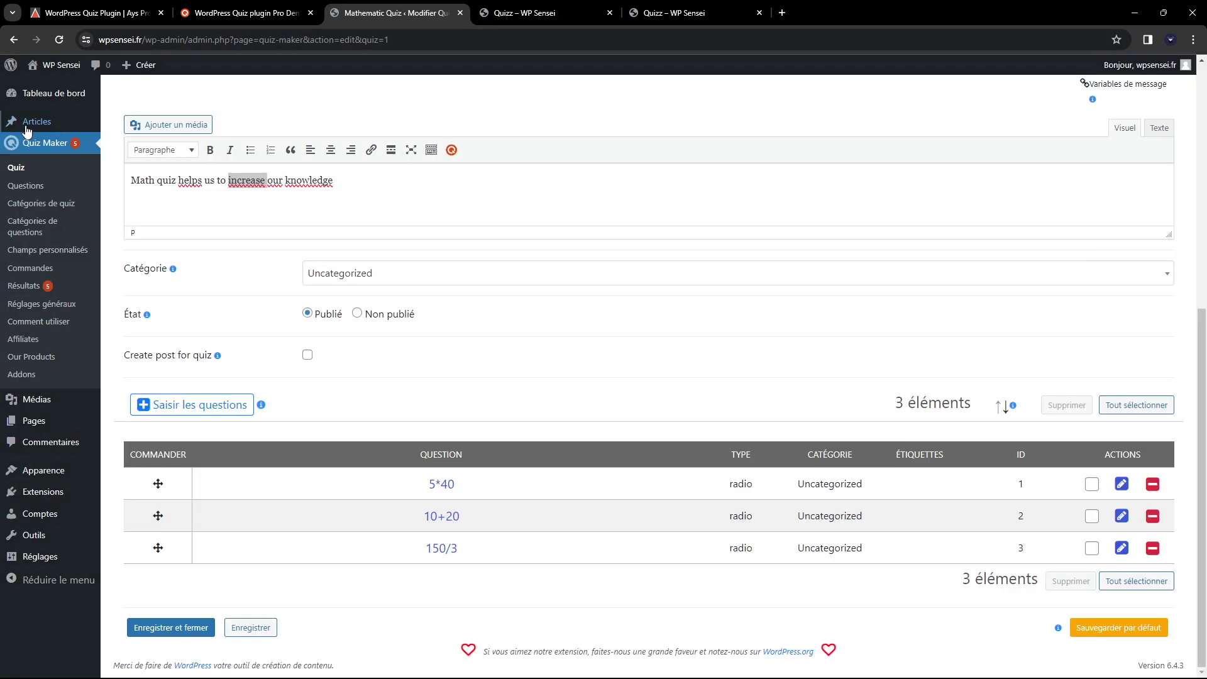
Step: Open the Quiz Maker Questions list in a new tab and start a new question
{"action": "middle_click", "coordinate": [26, 185]}
{"action": "left_click", "coordinate": [479, 5]}
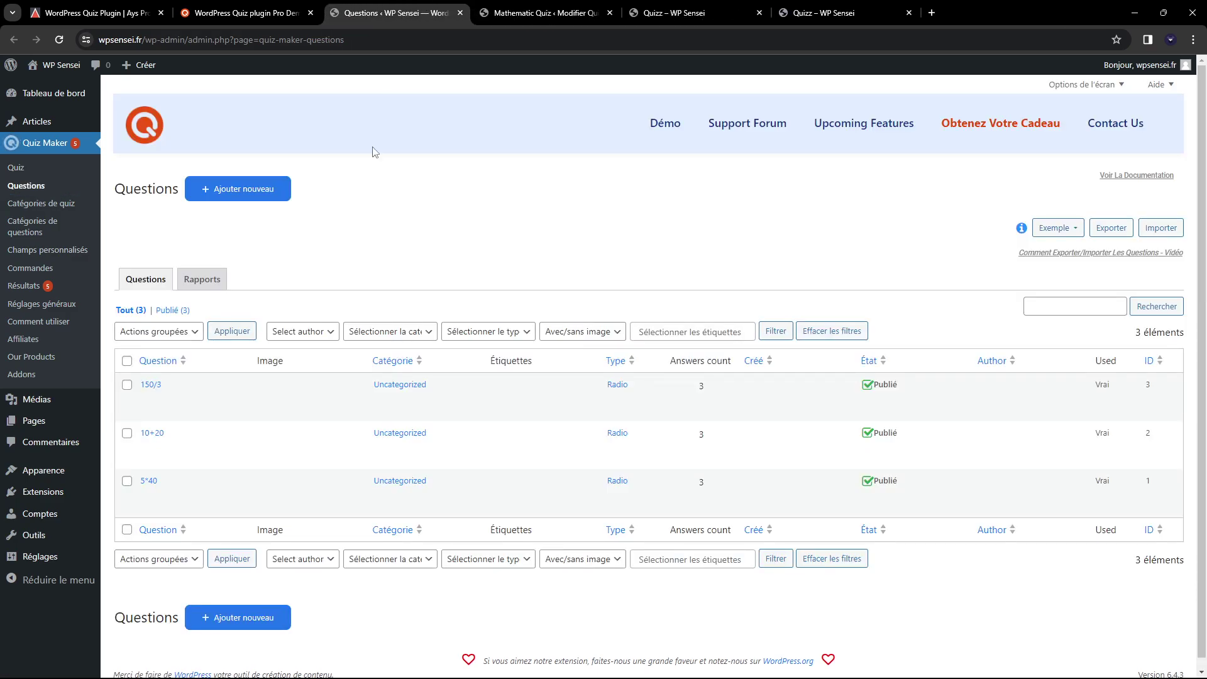
{"action": "left_click", "coordinate": [270, 189]}
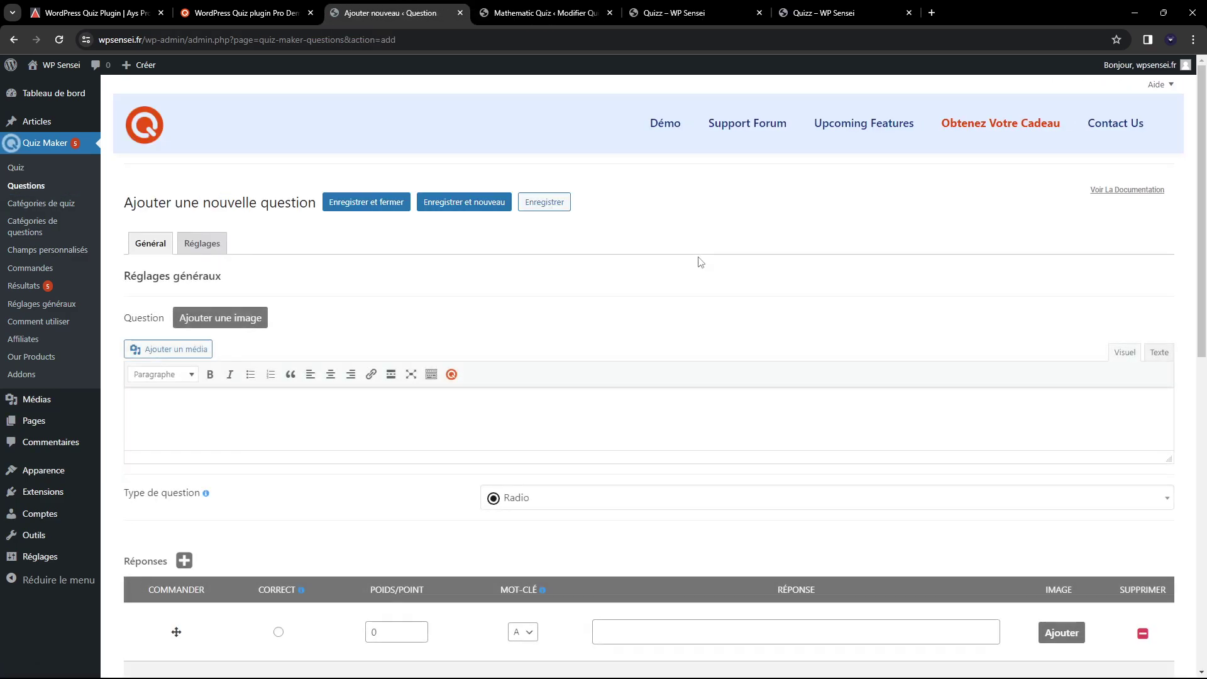
{"action": "left_click", "coordinate": [14, 40]}
{"action": "left_click", "coordinate": [257, 188]}
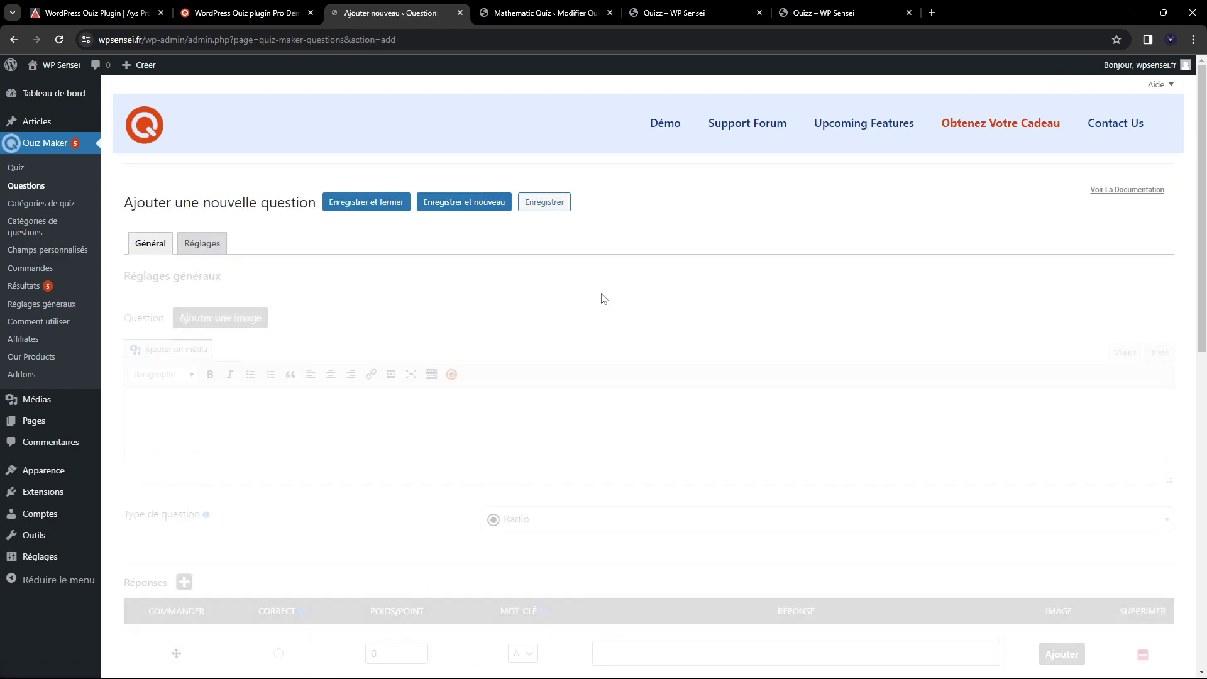
Step: Look over the new question form, including the question text, Type de question and Réponses table
{"action": "scroll", "coordinate": [286, 264], "scroll_direction": "down", "scroll_amount": 2}
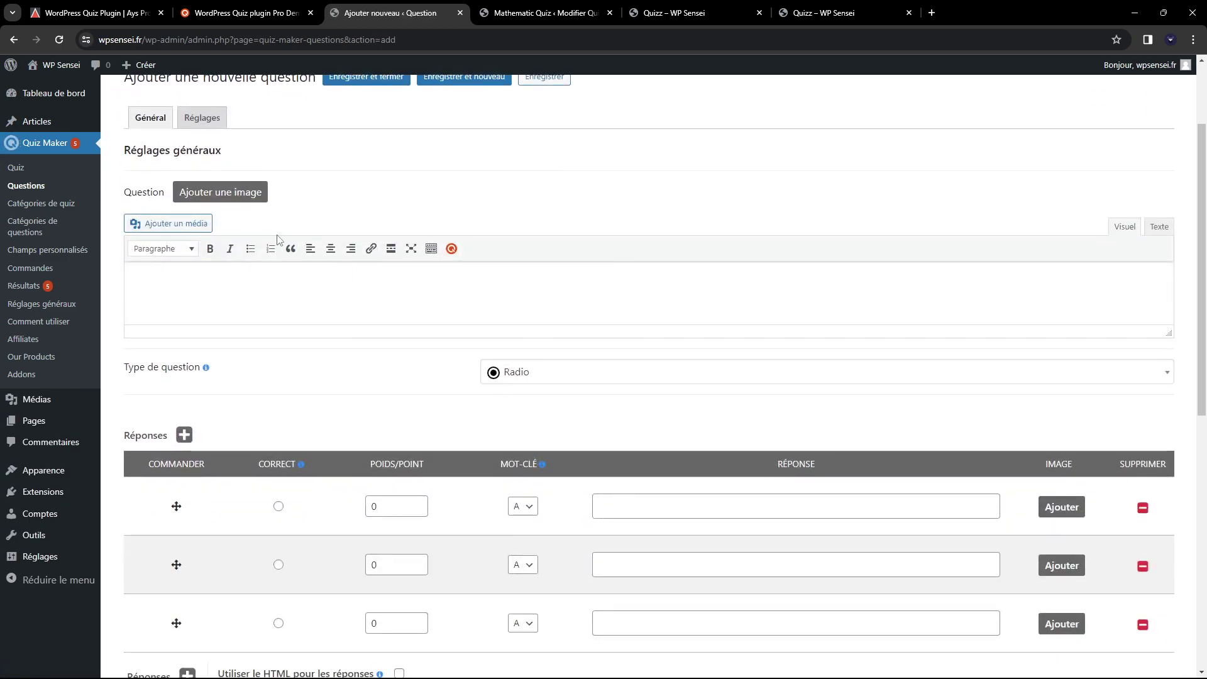
{"action": "left_click", "coordinate": [217, 299]}
{"action": "scroll", "coordinate": [277, 272], "scroll_direction": "down", "scroll_amount": 1}
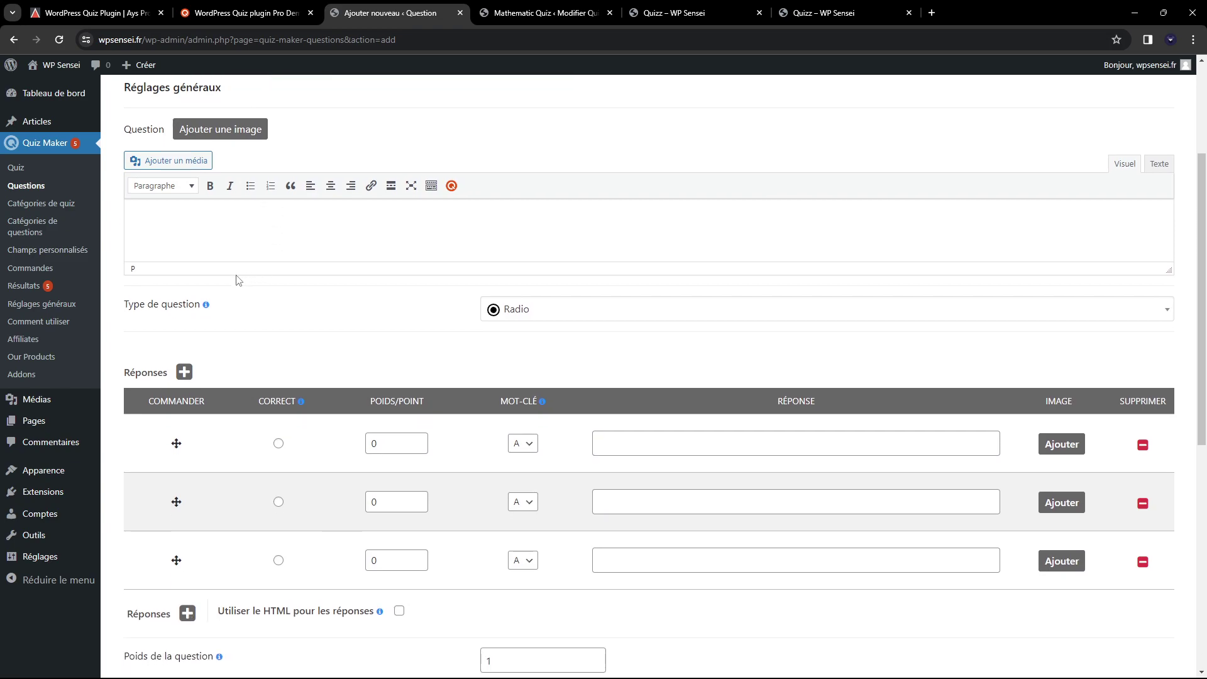
{"action": "left_click", "coordinate": [614, 308]}
{"action": "left_click", "coordinate": [339, 313]}
{"action": "scroll", "coordinate": [339, 313], "scroll_direction": "down", "scroll_amount": 2}
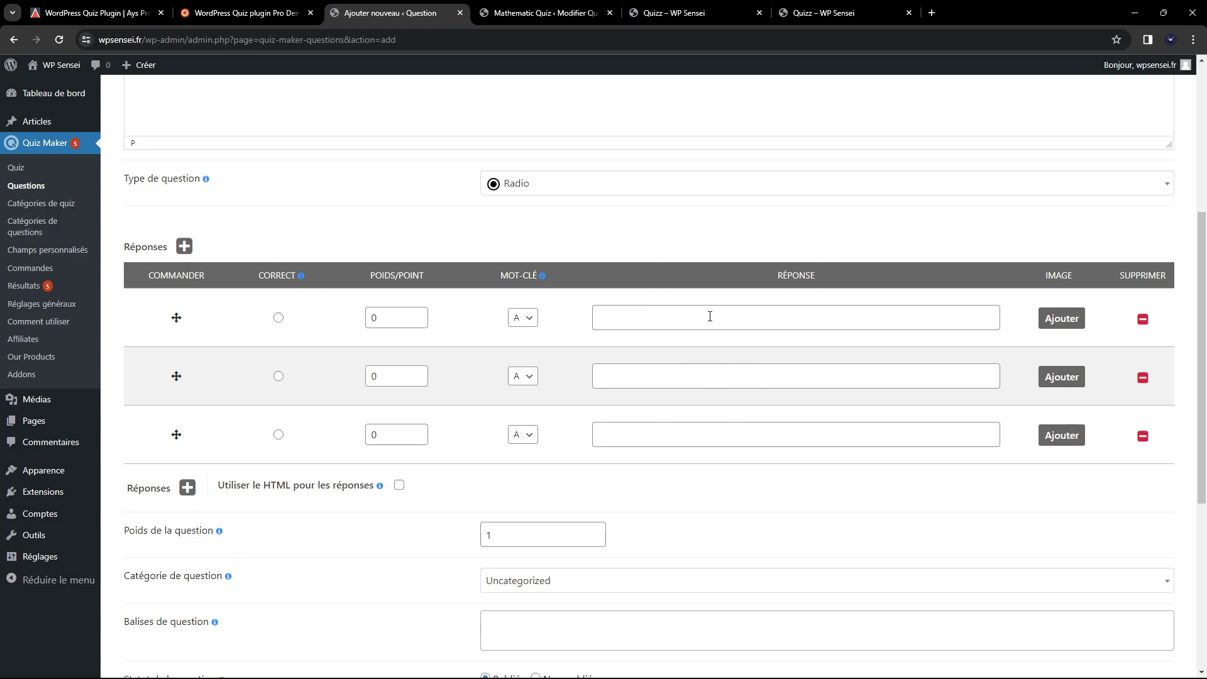
{"action": "scroll", "coordinate": [375, 318], "scroll_direction": "up", "scroll_amount": 4}
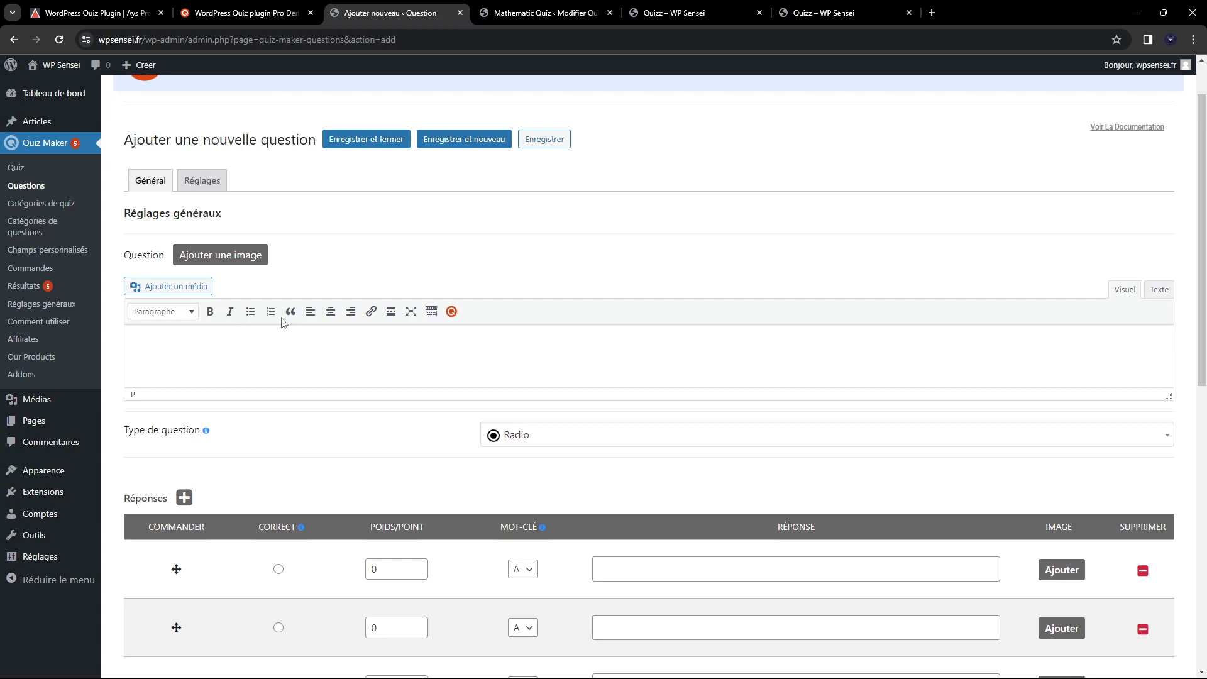
Step: Open the existing 150/3 question for editing from the Questions list and look at its text and answers
{"action": "left_click", "coordinate": [39, 188]}
{"action": "left_click", "coordinate": [152, 385]}
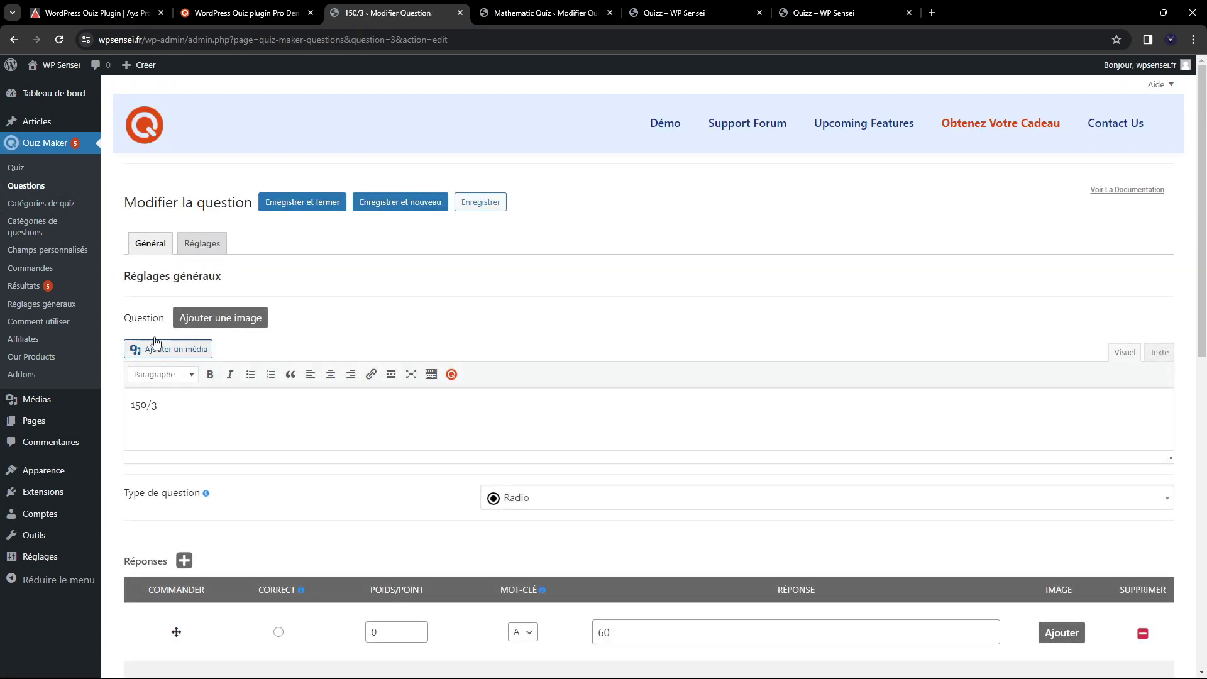
{"action": "scroll", "coordinate": [239, 377], "scroll_direction": "down", "scroll_amount": 3}
{"action": "left_click", "coordinate": [278, 241]}
{"action": "key", "text": "ctrl+a"}
{"action": "left_click", "coordinate": [198, 212]}
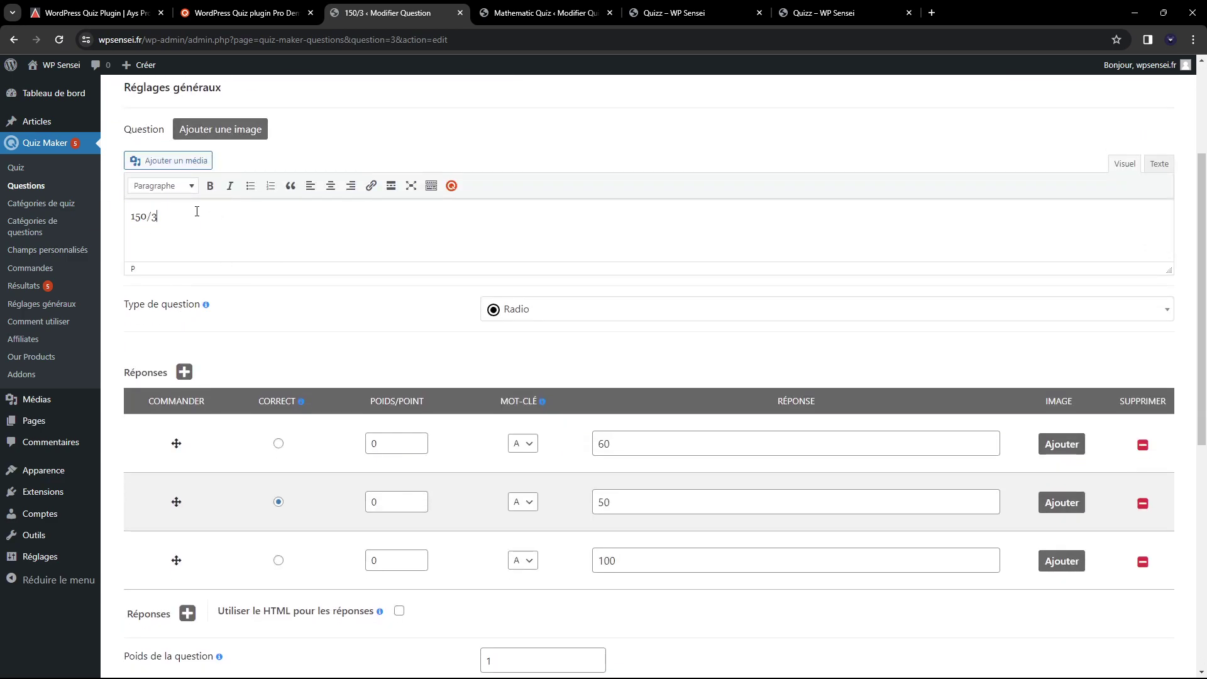
Step: Browse the available Type de question options for the 150/3 question, from Radio through Matching, without changing the type
{"action": "left_click", "coordinate": [519, 314]}
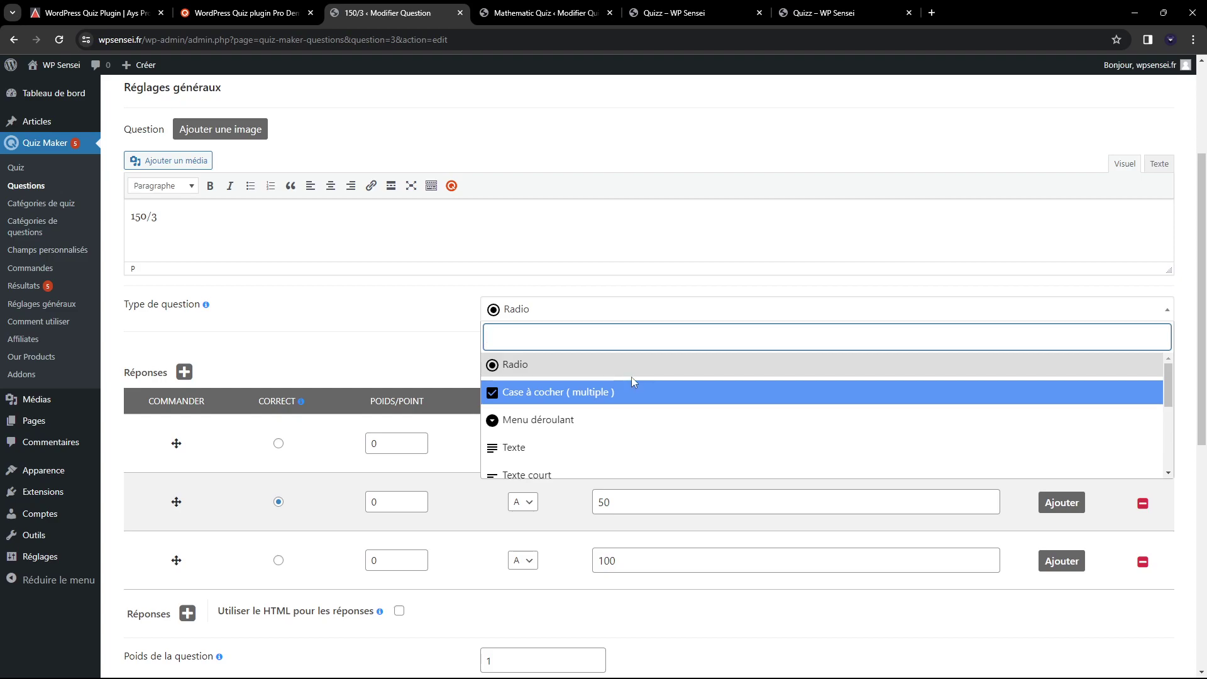
{"action": "left_click", "coordinate": [167, 225]}
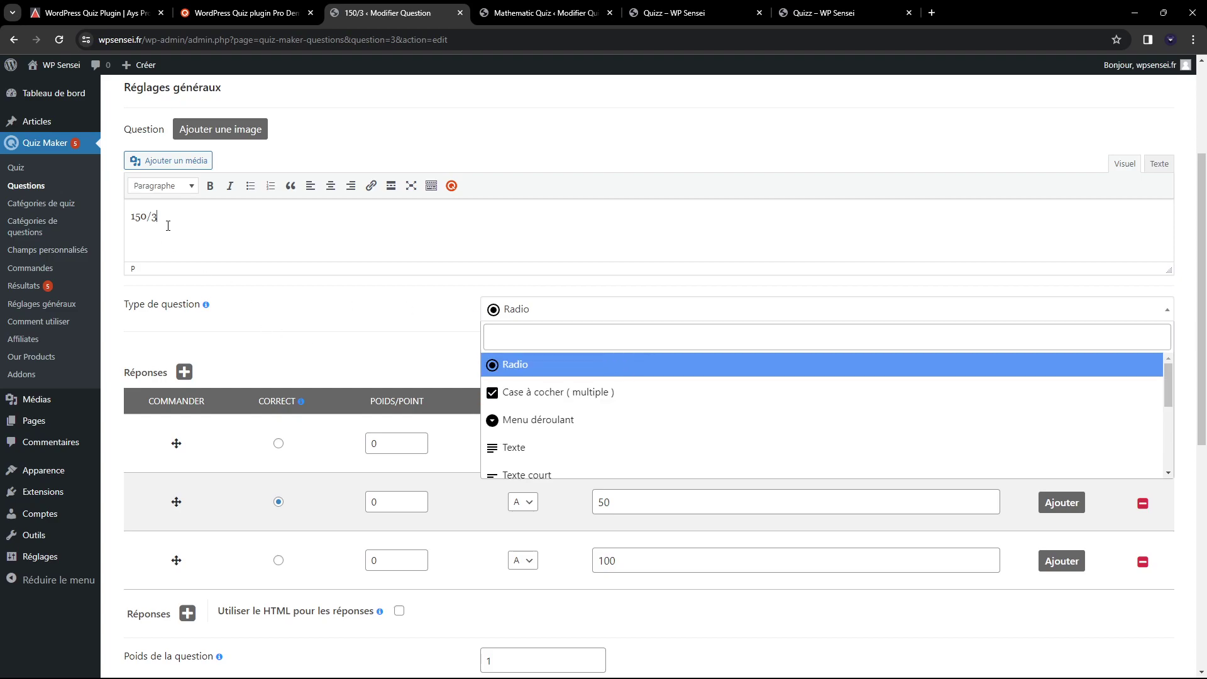
{"action": "scroll", "coordinate": [575, 377], "scroll_direction": "down", "scroll_amount": 3}
{"action": "scroll", "coordinate": [555, 405], "scroll_direction": "up", "scroll_amount": 3}
{"action": "scroll", "coordinate": [553, 403], "scroll_direction": "down", "scroll_amount": 5}
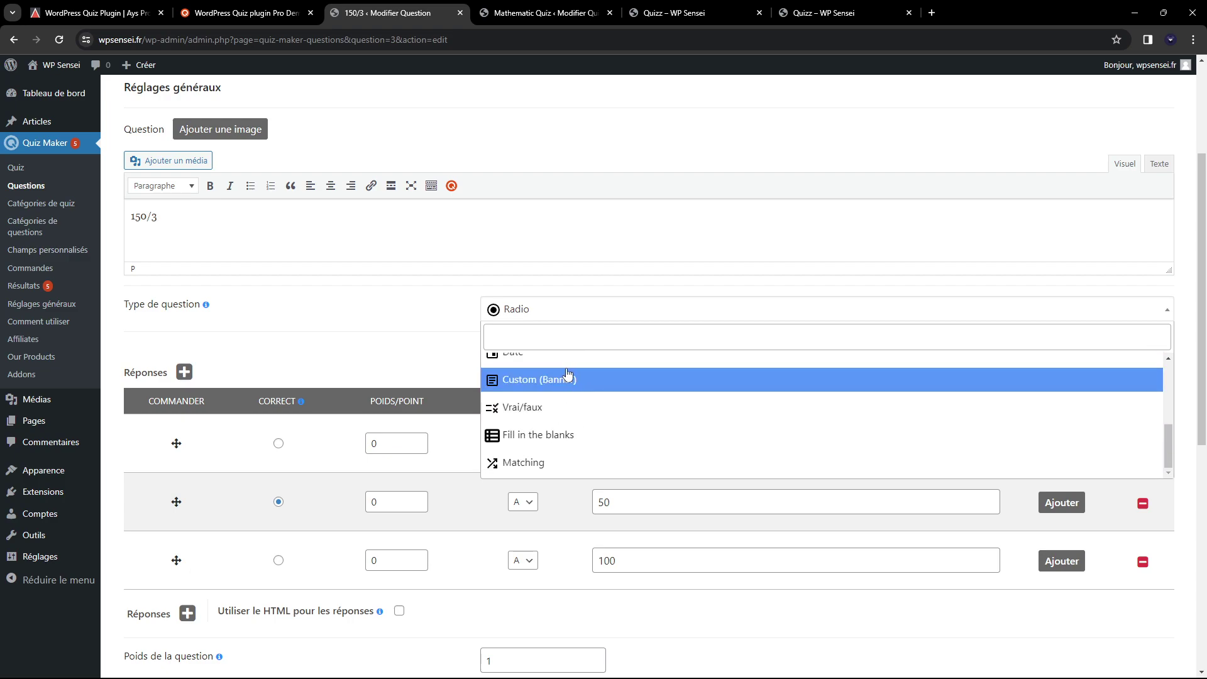
{"action": "left_click", "coordinate": [343, 340]}
Step: Try moving the 50 answer within the Réponses table and mark 50 as the correct answer again
{"action": "scroll", "coordinate": [156, 337], "scroll_direction": "down", "scroll_amount": 4}
{"action": "scroll", "coordinate": [383, 191], "scroll_direction": "up", "scroll_amount": 3}
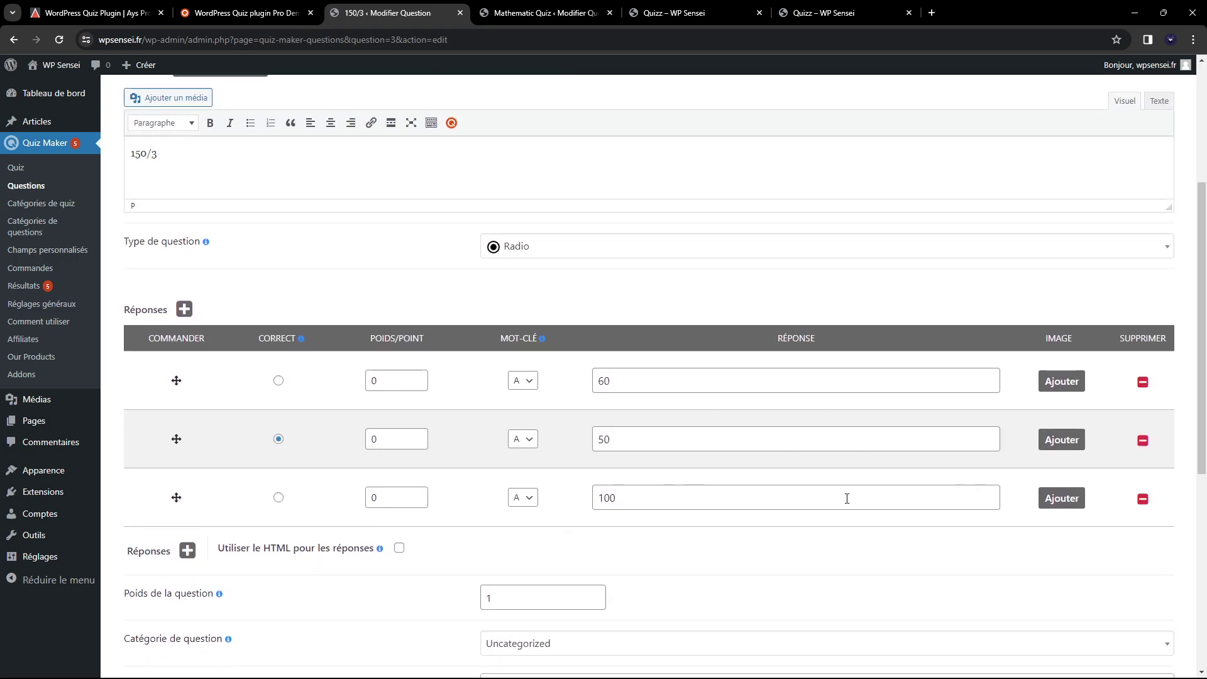
{"action": "left_click_drag", "start_coordinate": [177, 439], "coordinate": [214, 455]}
{"action": "scroll", "coordinate": [386, 434], "scroll_direction": "up", "scroll_amount": 2}
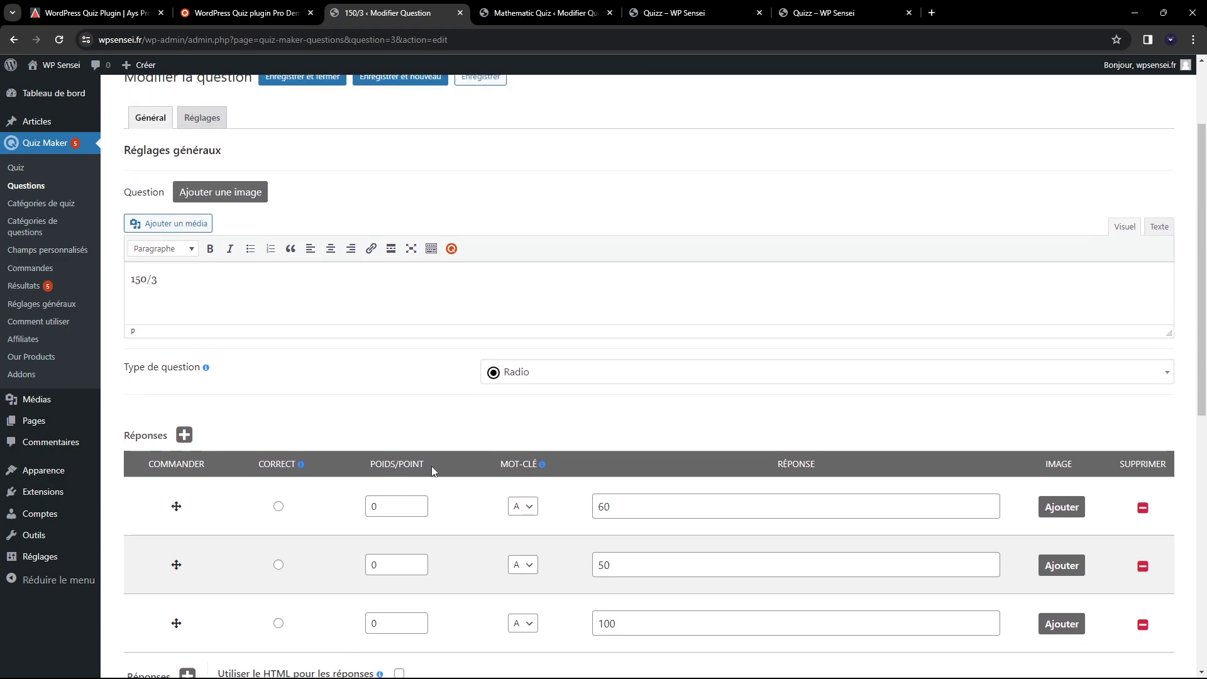
{"action": "scroll", "coordinate": [337, 440], "scroll_direction": "down", "scroll_amount": 1}
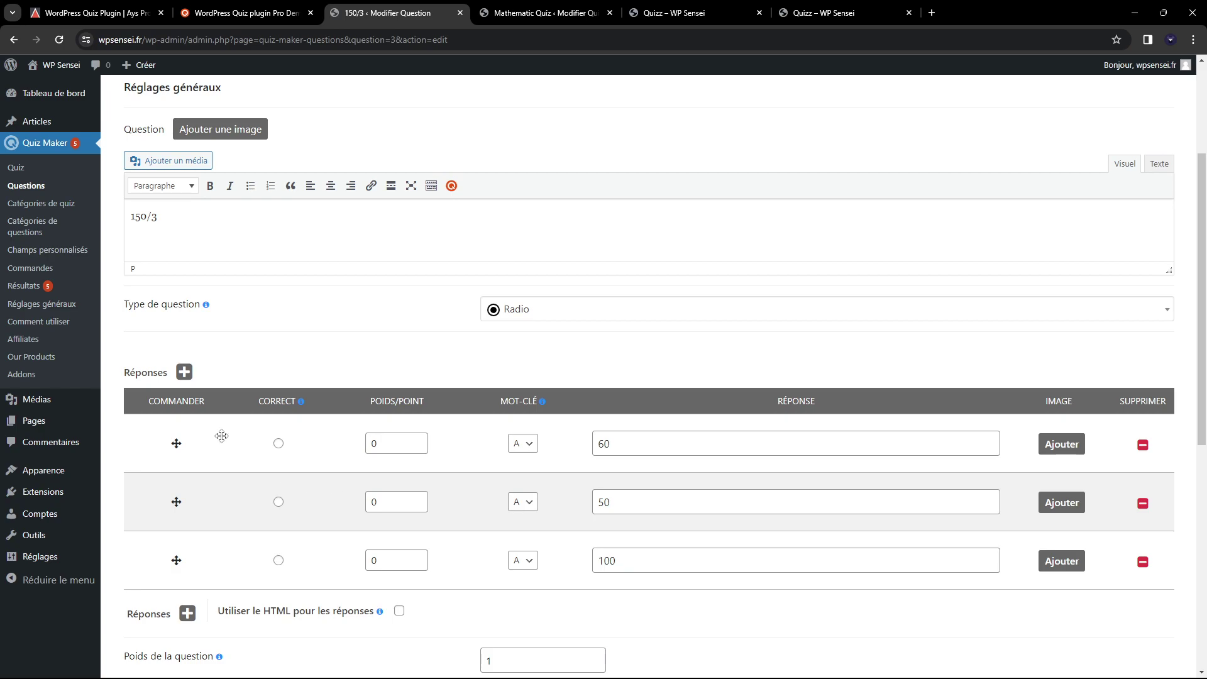
{"action": "left_click", "coordinate": [279, 502]}
Step: Examine the 150/3 question's correct answer and the Poids/Point and Mot-clé columns, and check the question type list again
{"action": "scroll", "coordinate": [379, 501], "scroll_direction": "up", "scroll_amount": 3}
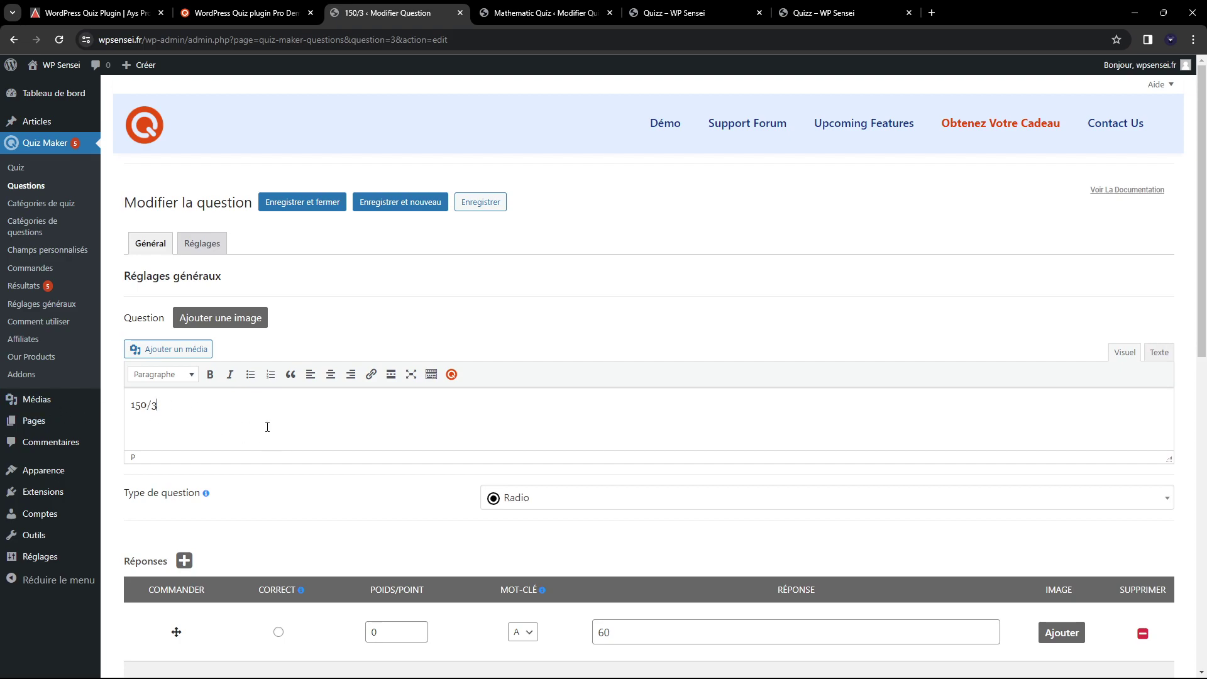
{"action": "scroll", "coordinate": [291, 404], "scroll_direction": "down", "scroll_amount": 5}
{"action": "left_click_drag", "start_coordinate": [647, 379], "coordinate": [261, 373]}
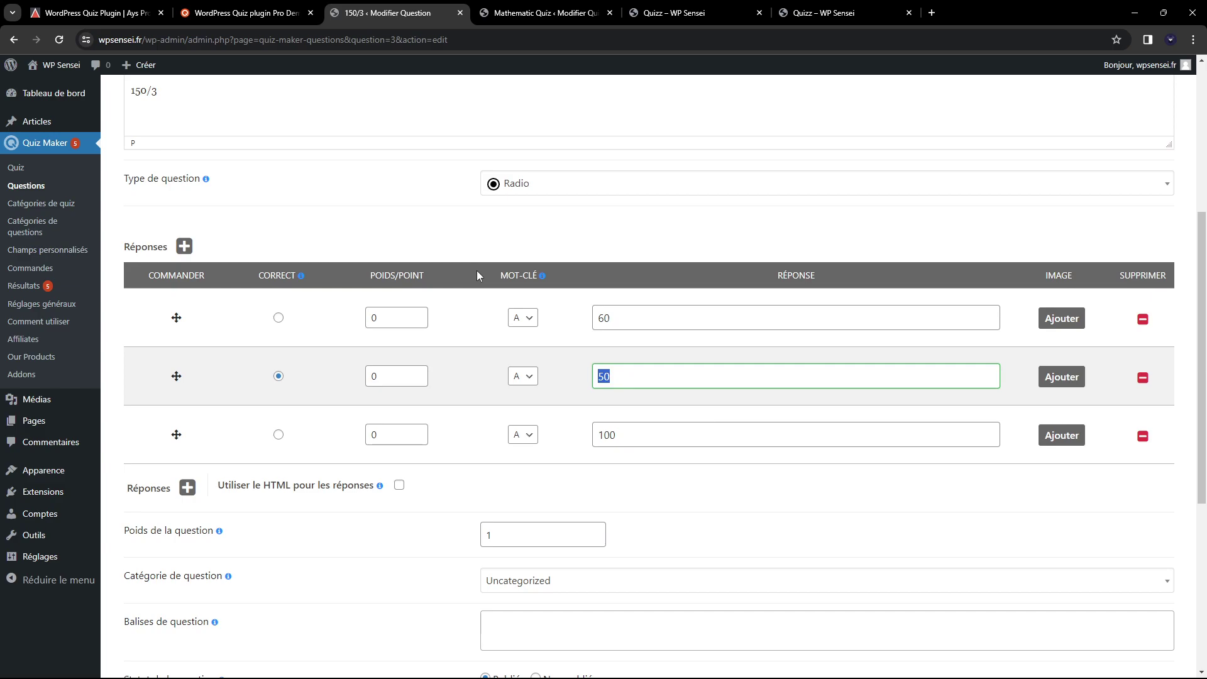
{"action": "scroll", "coordinate": [440, 276], "scroll_direction": "down", "scroll_amount": 3}
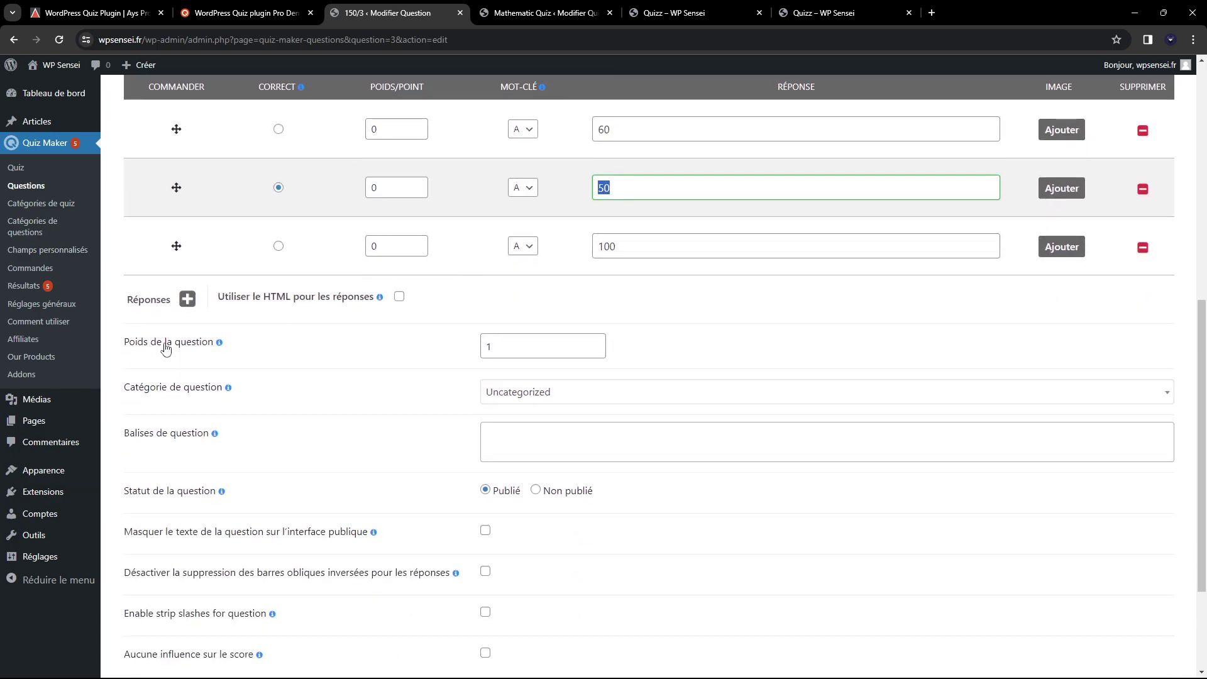
{"action": "scroll", "coordinate": [533, 350], "scroll_direction": "up", "scroll_amount": 2}
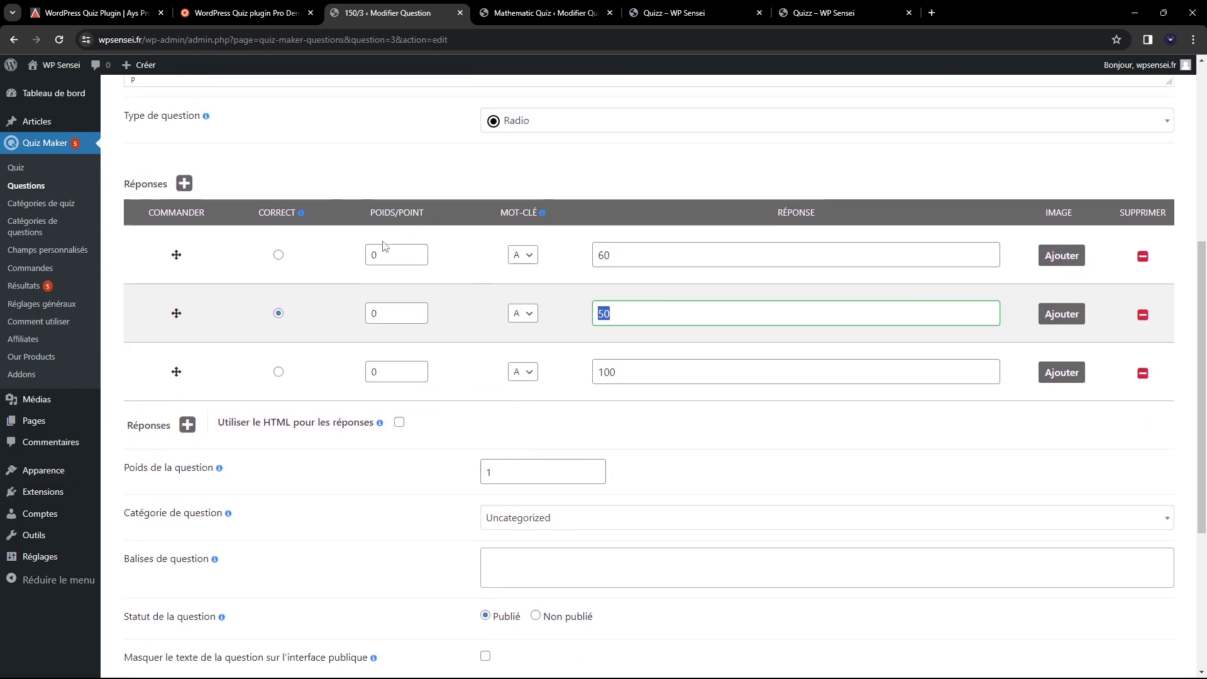
{"action": "left_click", "coordinate": [486, 313]}
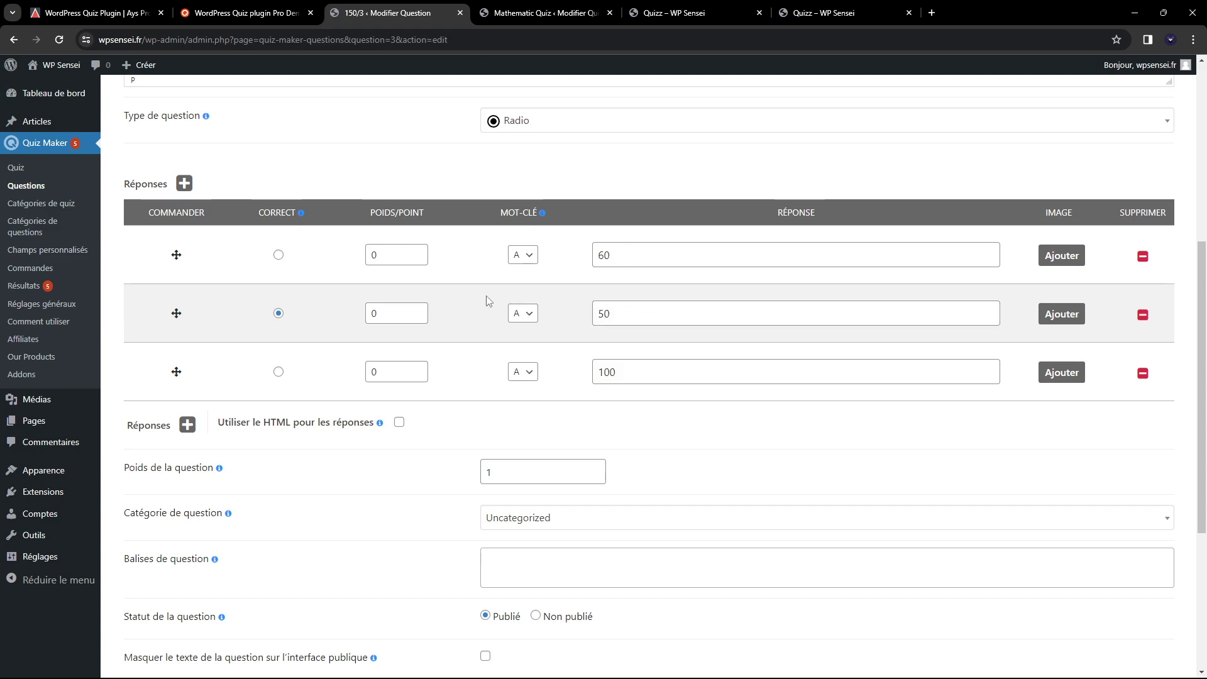
{"action": "left_click", "coordinate": [503, 121]}
{"action": "left_click", "coordinate": [446, 328]}
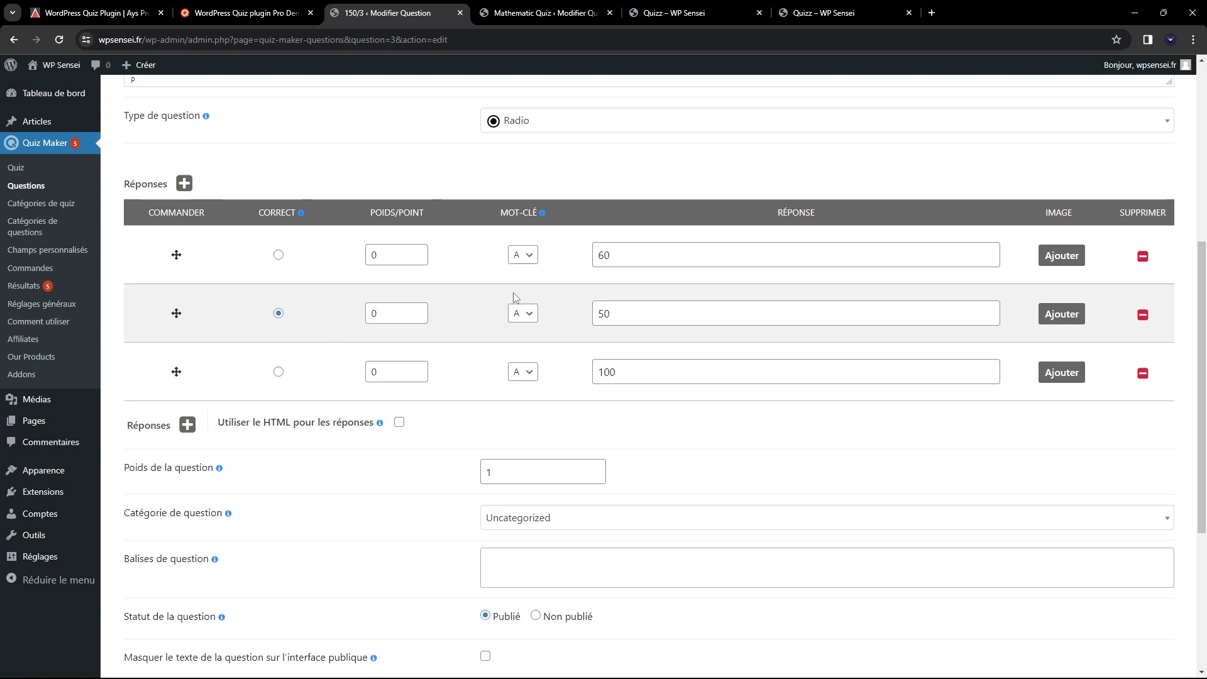
Step: Review the remaining general settings of the 150/3 question, from Poids de la question to Titre de la question
{"action": "scroll", "coordinate": [516, 298], "scroll_direction": "down", "scroll_amount": 4}
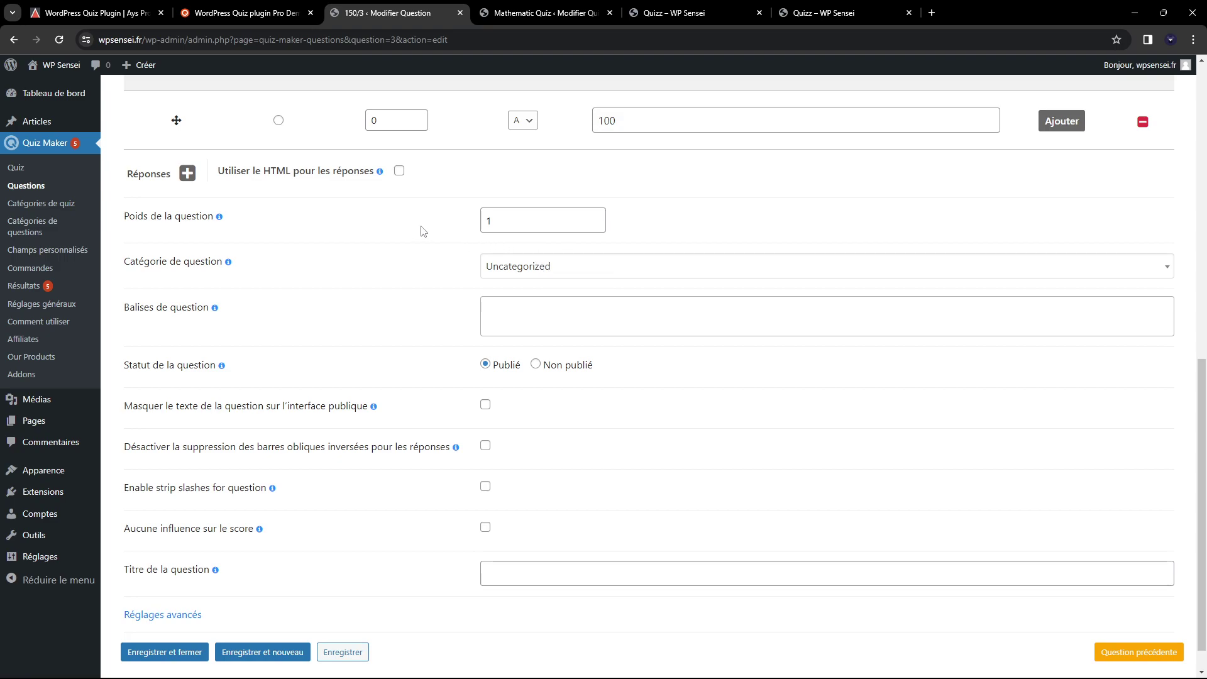
{"action": "scroll", "coordinate": [333, 225], "scroll_direction": "down", "scroll_amount": 1}
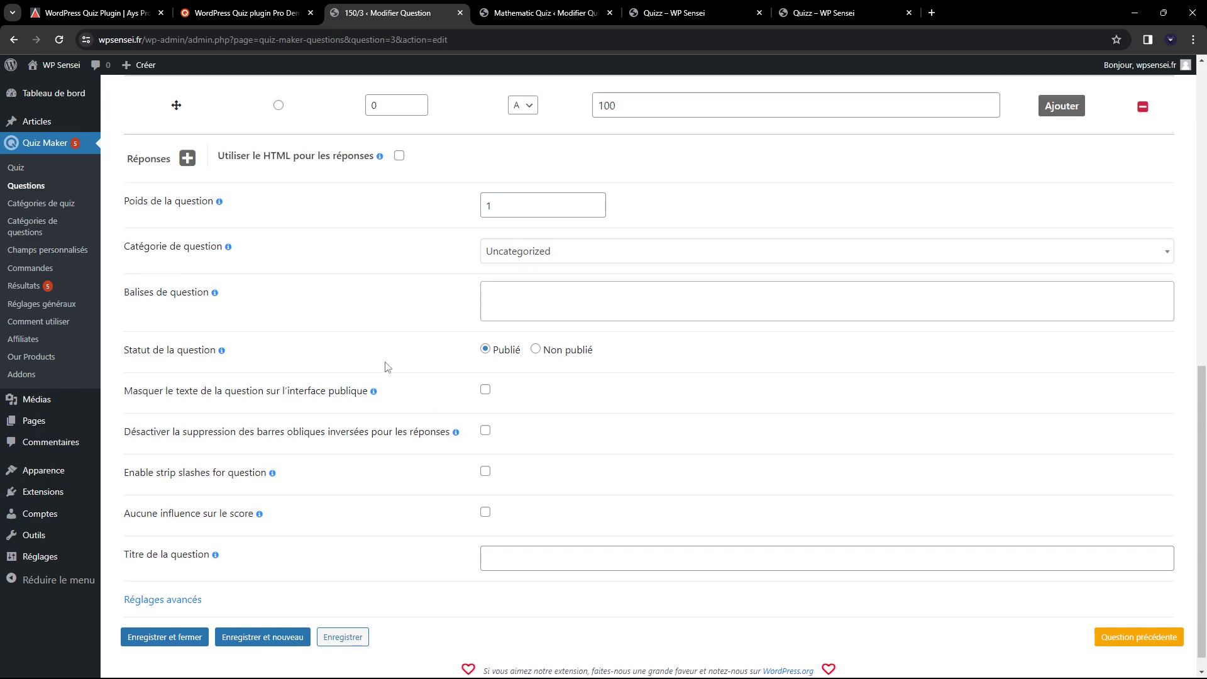
{"action": "mouse_move", "coordinate": [374, 378]}
{"action": "scroll", "coordinate": [375, 382], "scroll_direction": "up", "scroll_amount": 4}
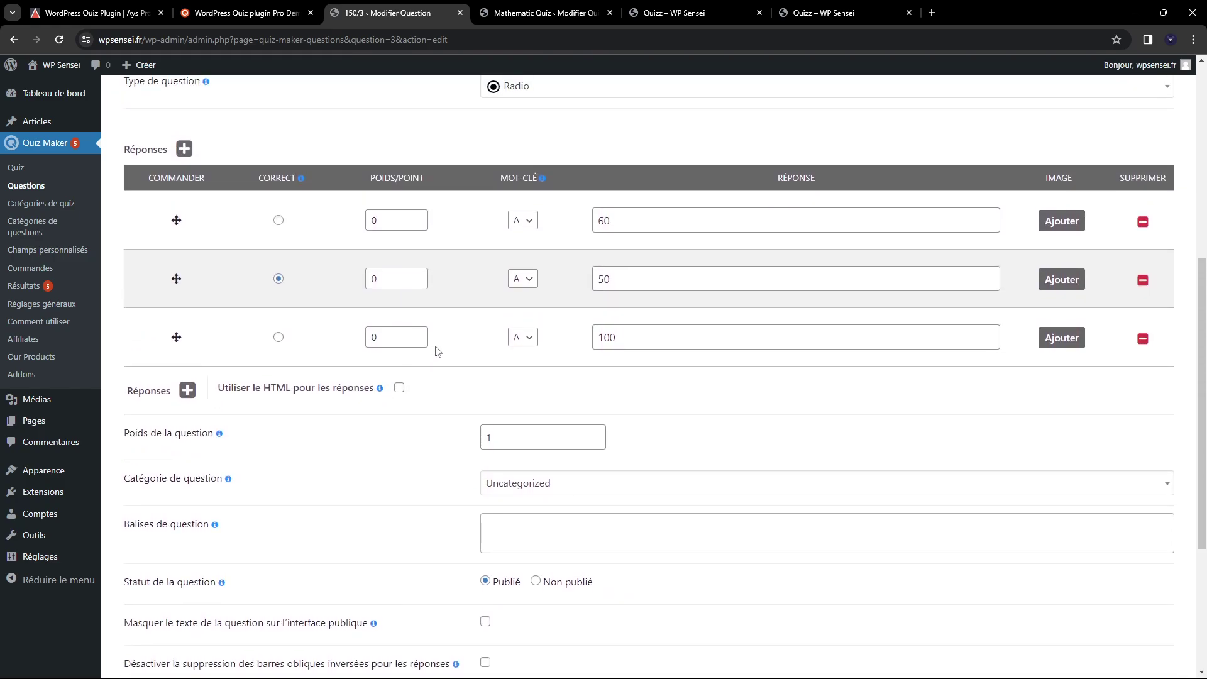
{"action": "scroll", "coordinate": [437, 351], "scroll_direction": "up", "scroll_amount": 7}
Step: Review the 150/3 question's Réglages section, from Image d'arrière-plan de la question through Texte de la note
{"action": "left_click", "coordinate": [200, 244]}
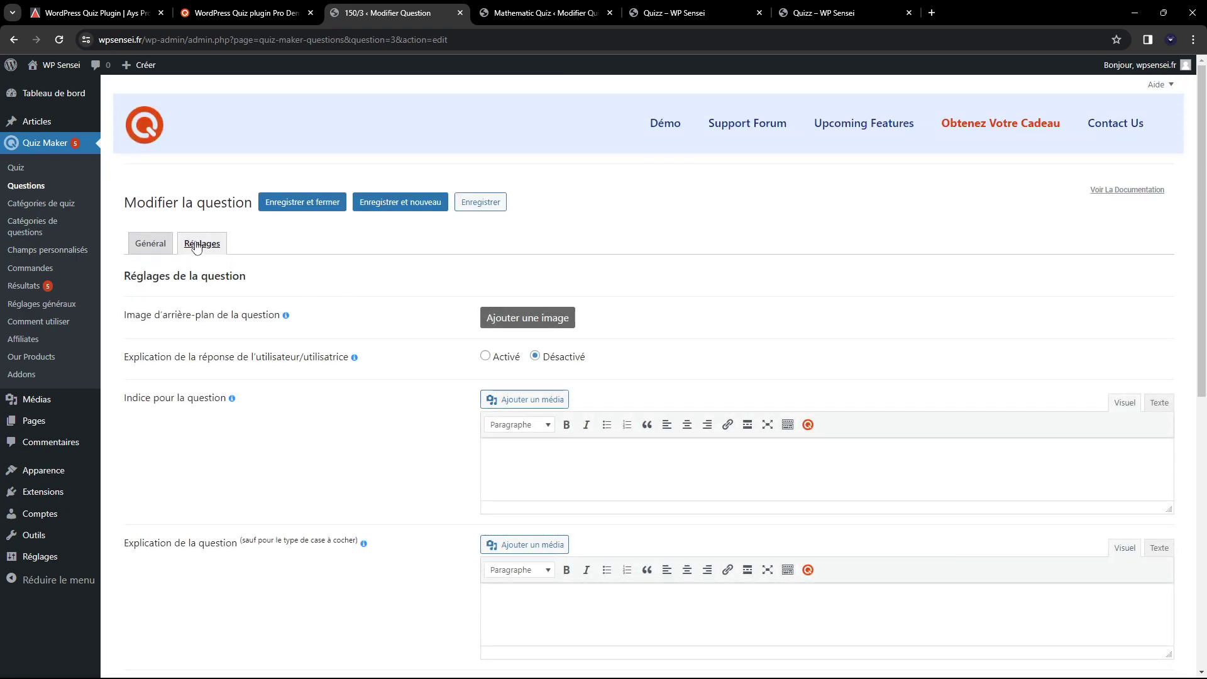
{"action": "left_click", "coordinate": [150, 246]}
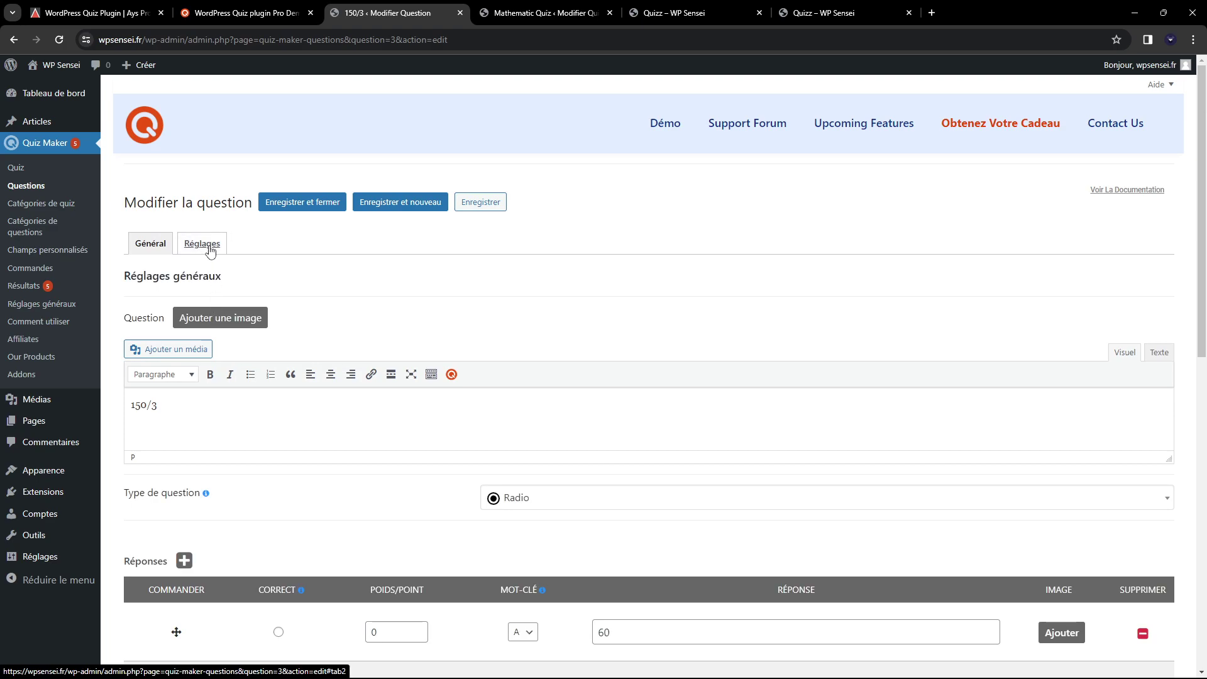
{"action": "left_click", "coordinate": [210, 250]}
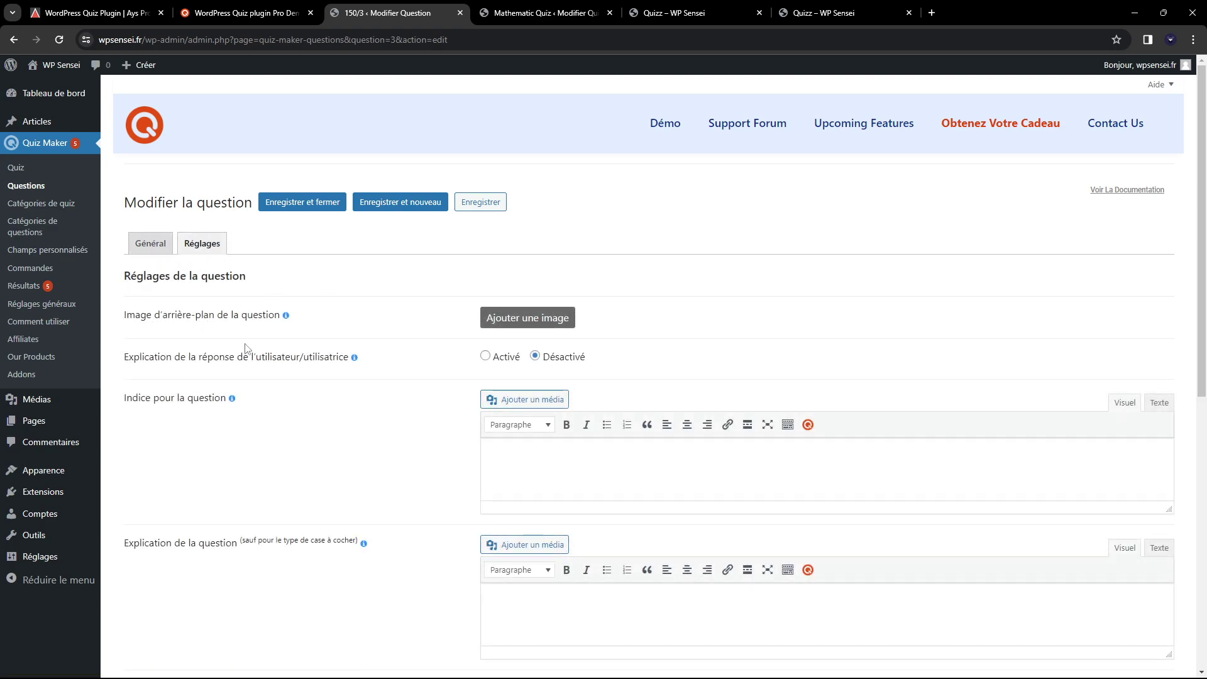
{"action": "scroll", "coordinate": [385, 296], "scroll_direction": "down", "scroll_amount": 2}
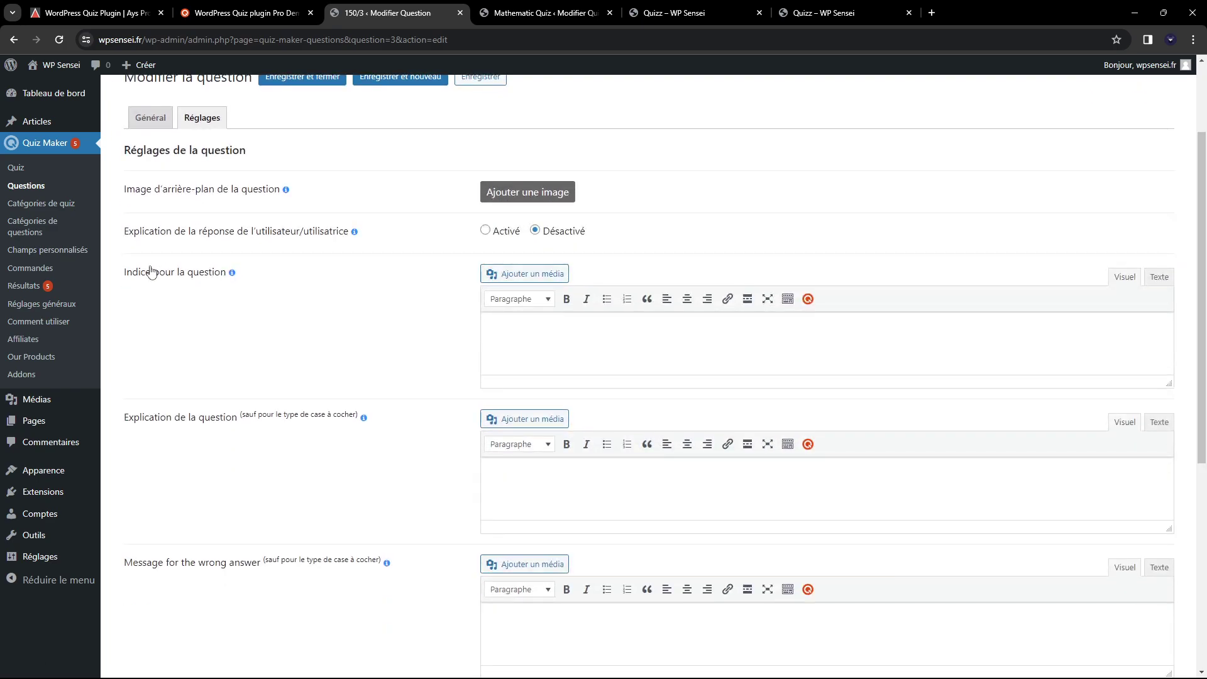
{"action": "scroll", "coordinate": [497, 333], "scroll_direction": "down", "scroll_amount": 1}
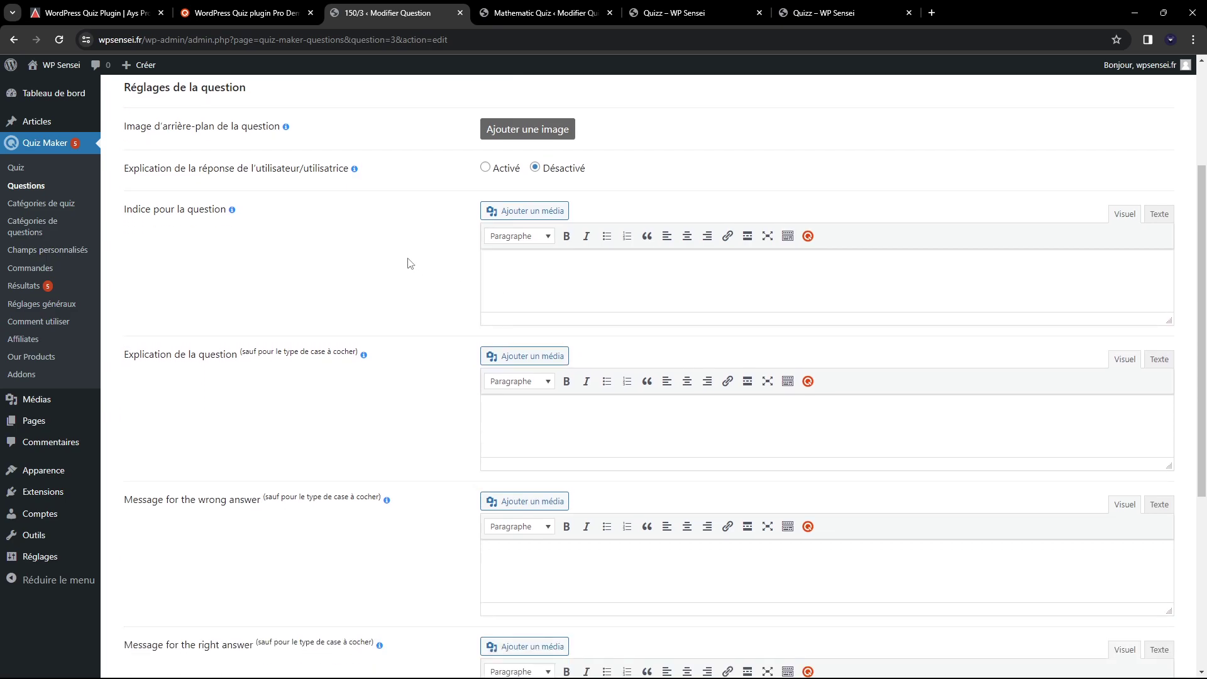
{"action": "scroll", "coordinate": [404, 261], "scroll_direction": "down", "scroll_amount": 3}
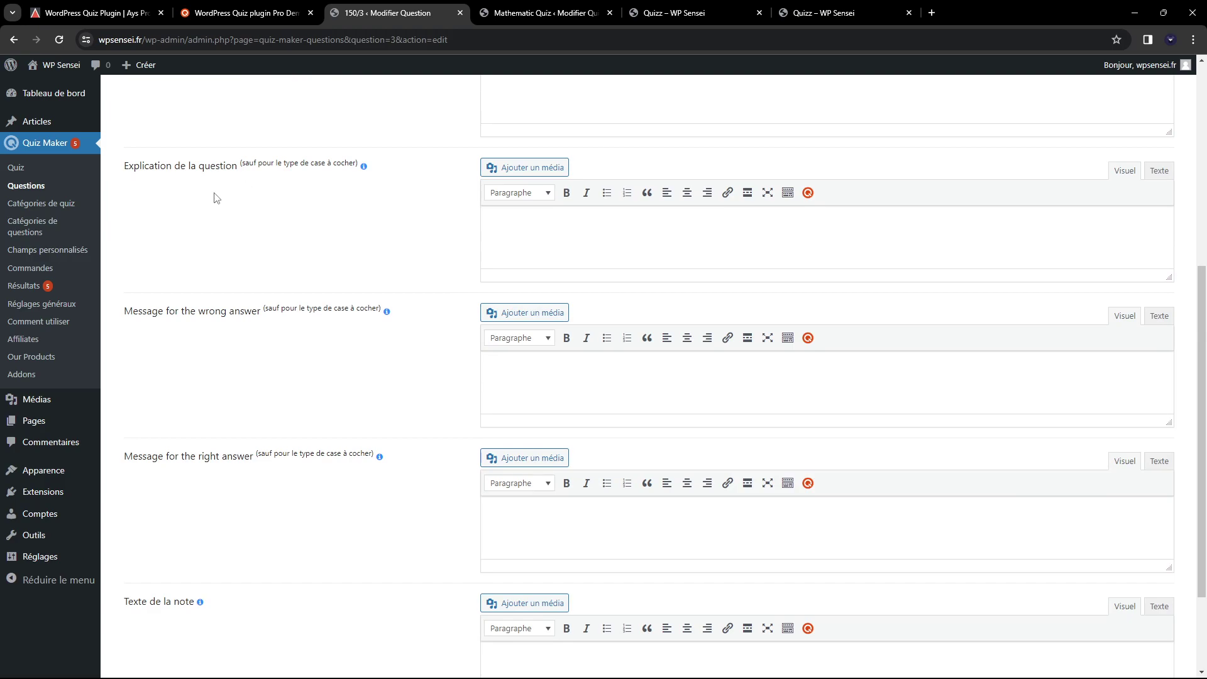
{"action": "scroll", "coordinate": [227, 208], "scroll_direction": "down", "scroll_amount": 2}
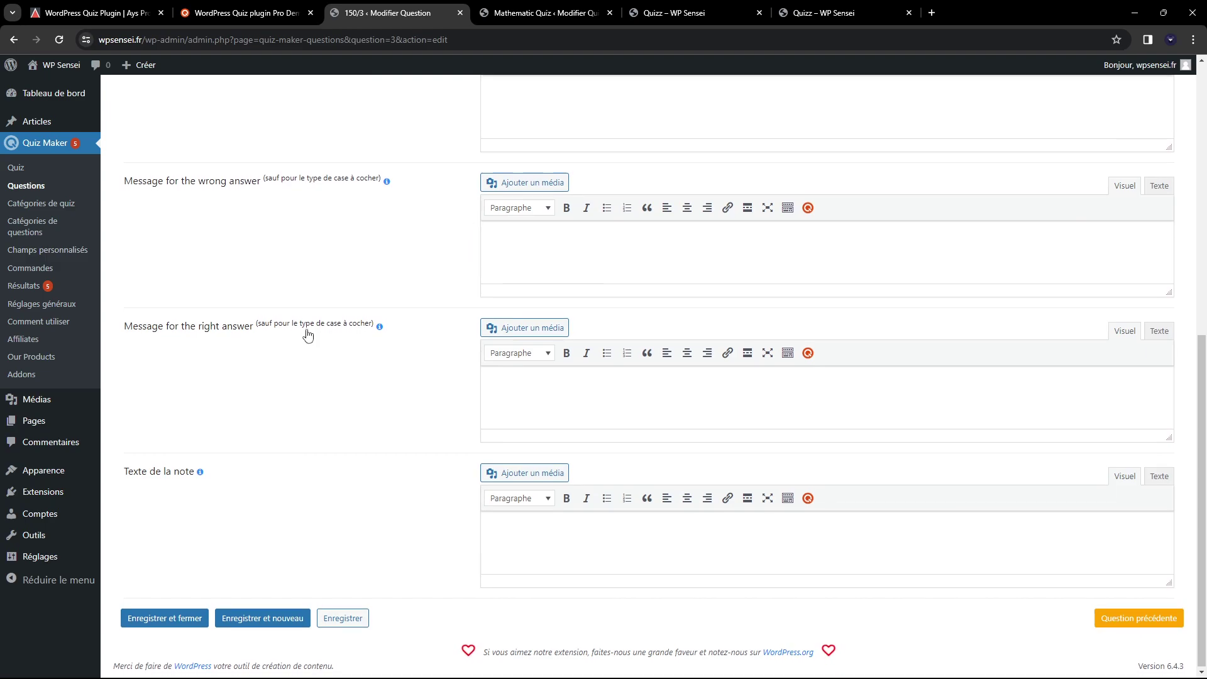
{"action": "scroll", "coordinate": [465, 269], "scroll_direction": "up", "scroll_amount": 7}
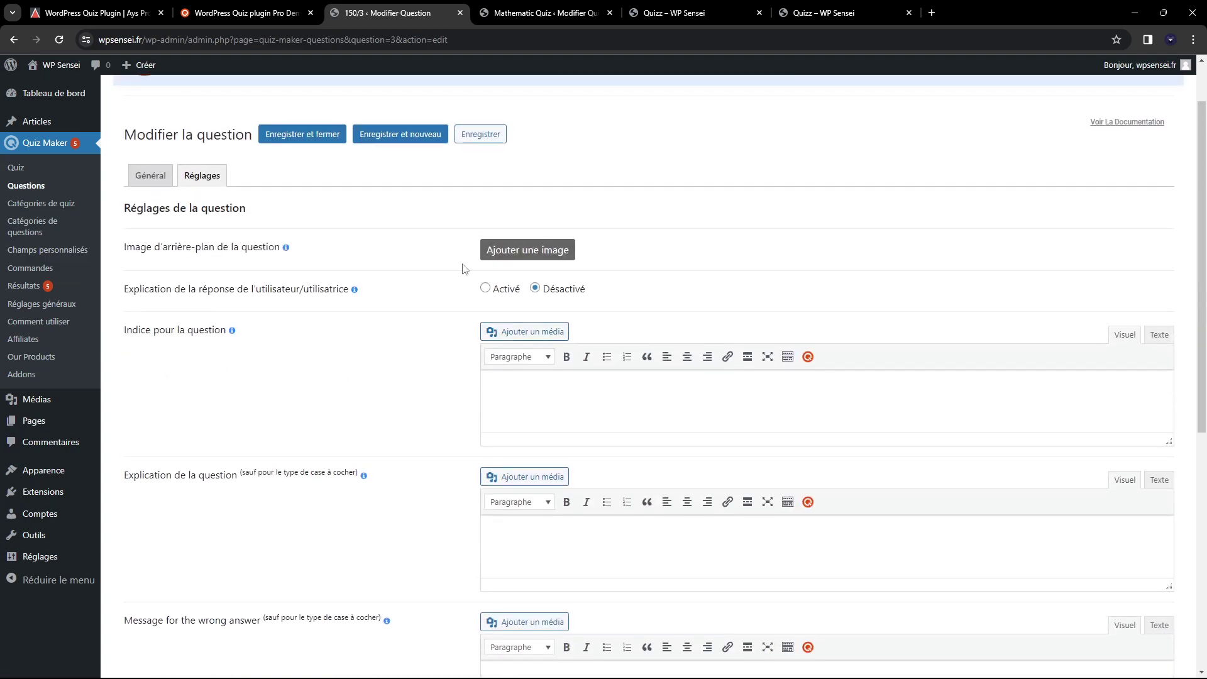
Step: Open the Mathematic Quiz for editing from the quiz list and go to its table of questions
{"action": "left_click", "coordinate": [32, 167]}
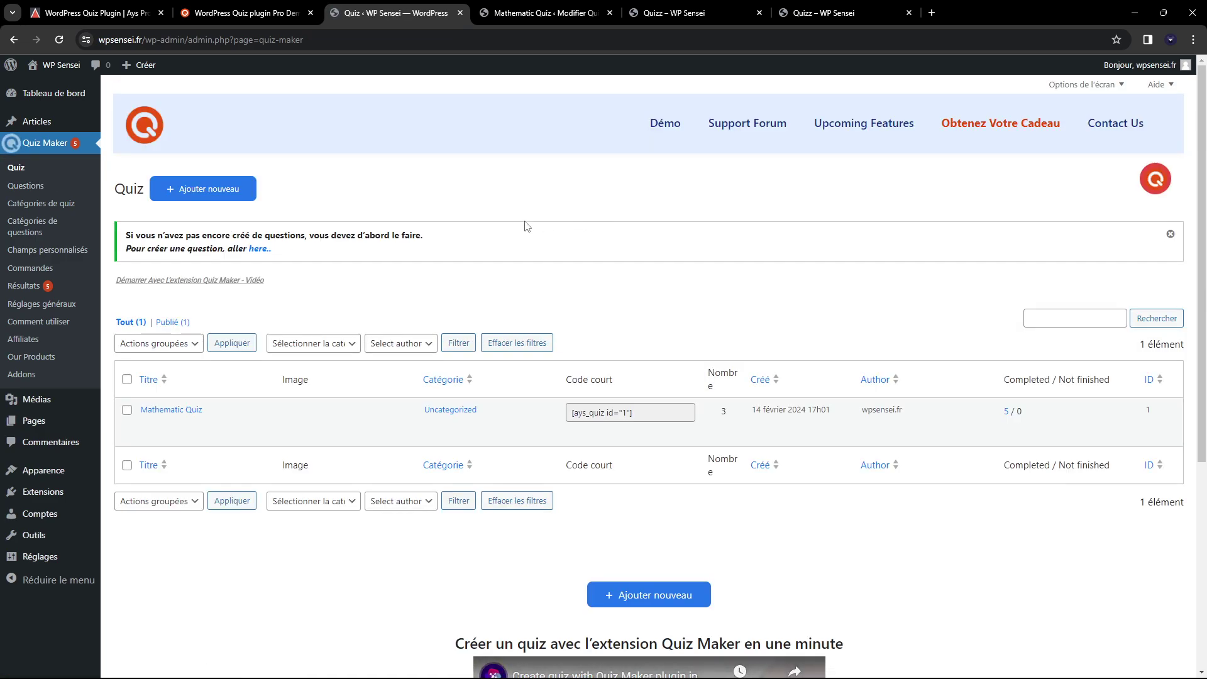
{"action": "left_click", "coordinate": [26, 185]}
{"action": "left_click", "coordinate": [16, 167]}
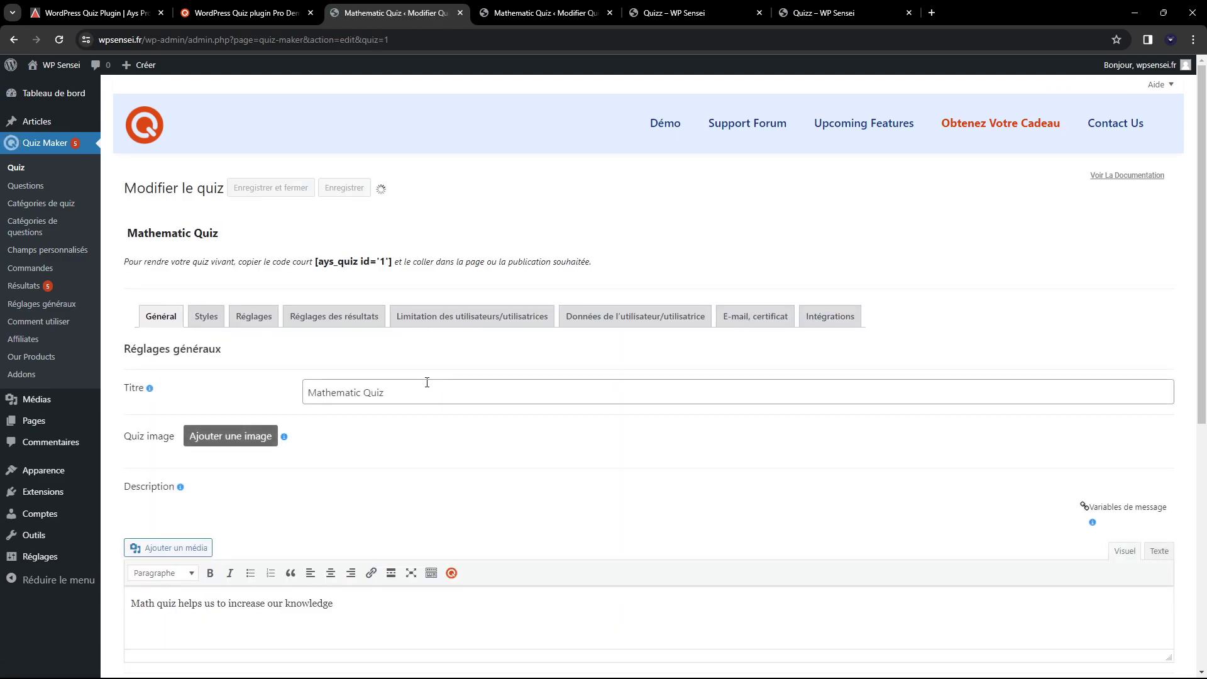
{"action": "scroll", "coordinate": [205, 221], "scroll_direction": "down", "scroll_amount": 5}
{"action": "scroll", "coordinate": [213, 276], "scroll_direction": "down", "scroll_amount": 3}
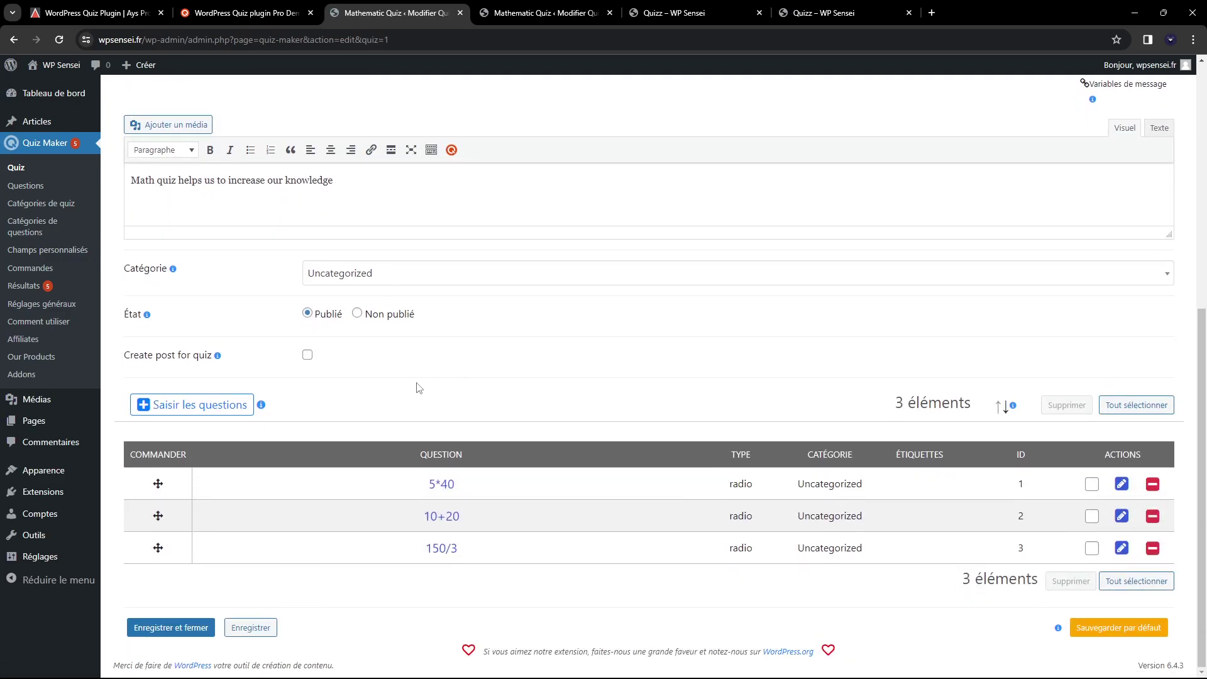
Step: View the Saisir les questions selection window, close it, and check the reorder handles in the quiz's question table
{"action": "left_click", "coordinate": [195, 404]}
{"action": "left_click", "coordinate": [1062, 96]}
{"action": "mouse_move", "coordinate": [157, 515]}
{"action": "left_mouse_down"}
{"action": "mouse_move", "coordinate": [157, 475]}
{"action": "mouse_move", "coordinate": [157, 515]}
{"action": "left_mouse_up"}
{"action": "scroll", "coordinate": [394, 417], "scroll_direction": "up", "scroll_amount": 7}
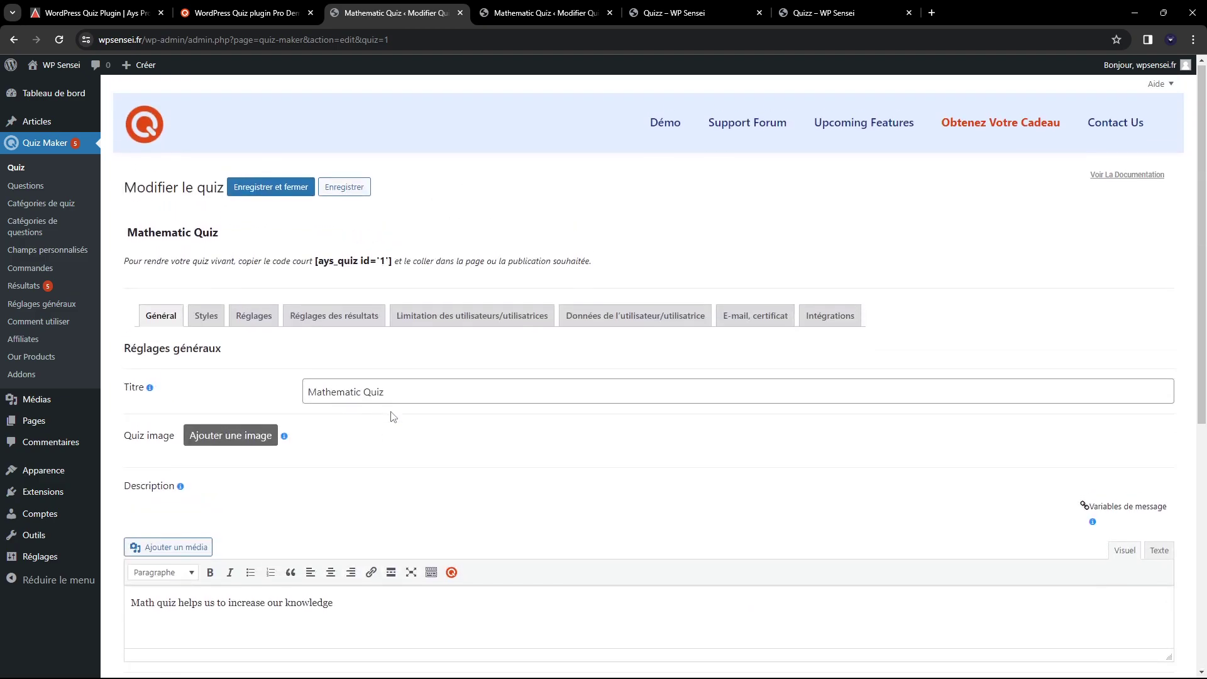
Step: Examine the Mathematic Quiz's available themes in its Styles settings, from Élégant foncé to Moderne foncé, keeping Classique clair
{"action": "left_click", "coordinate": [207, 316]}
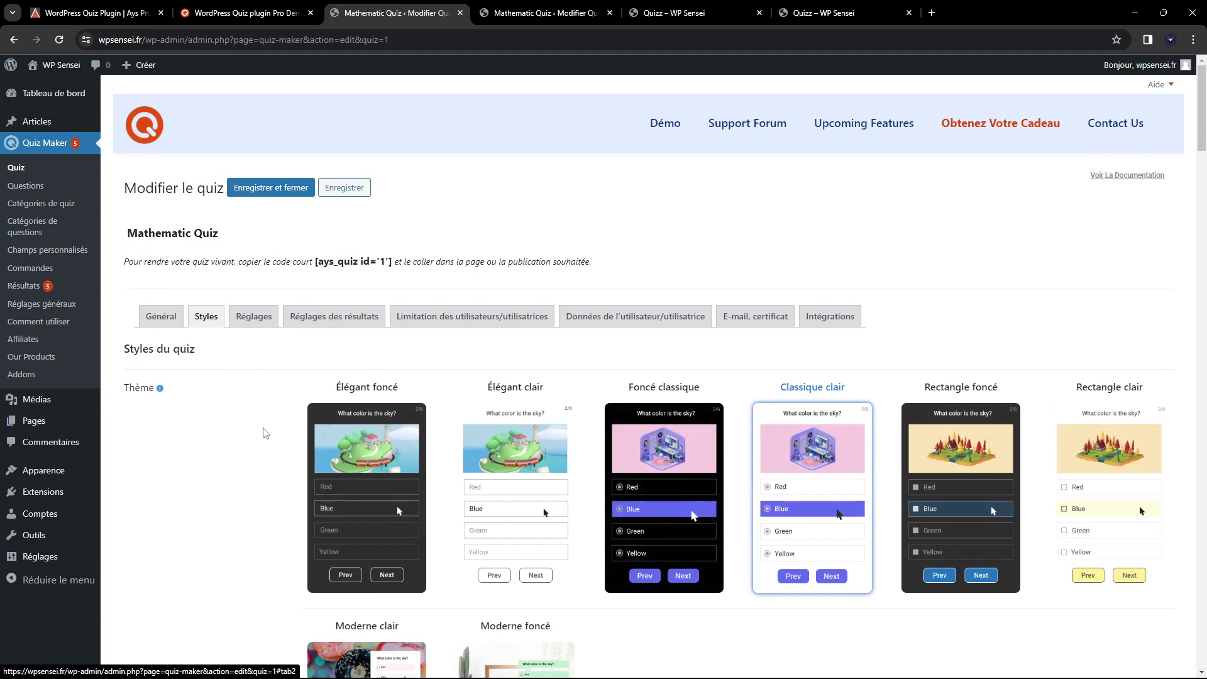
{"action": "scroll", "coordinate": [260, 432], "scroll_direction": "down", "scroll_amount": 2}
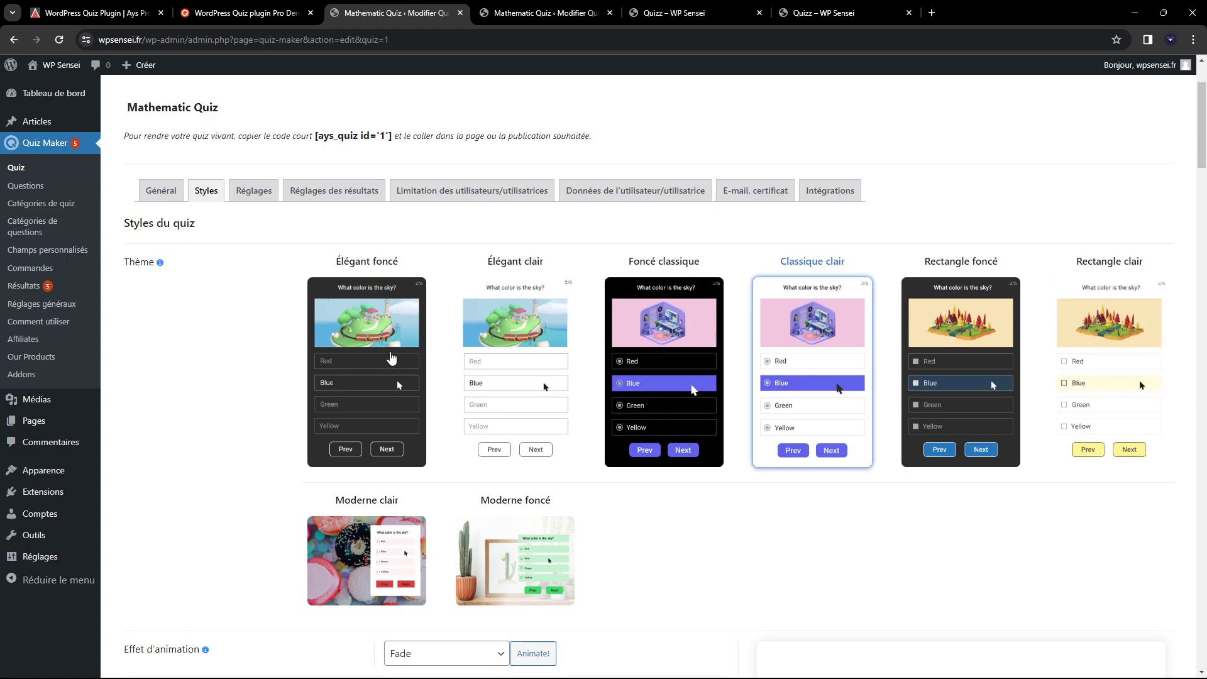
{"action": "scroll", "coordinate": [850, 377], "scroll_direction": "down", "scroll_amount": 1}
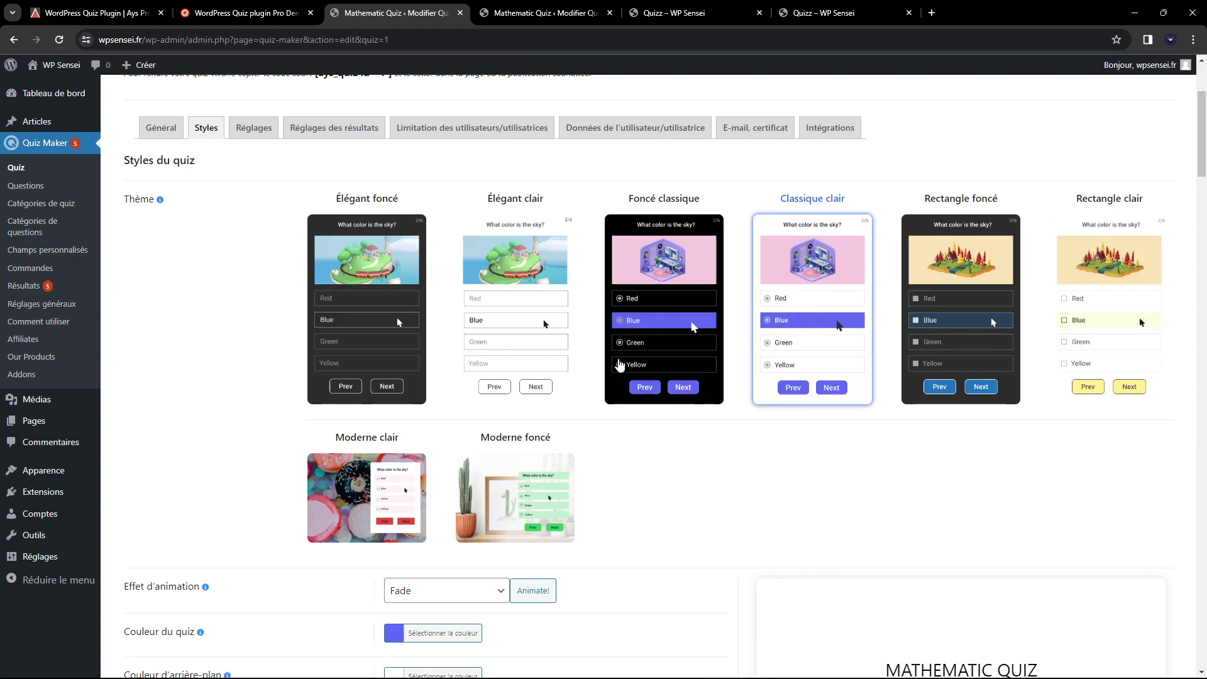
{"action": "scroll", "coordinate": [825, 396], "scroll_direction": "down", "scroll_amount": 2}
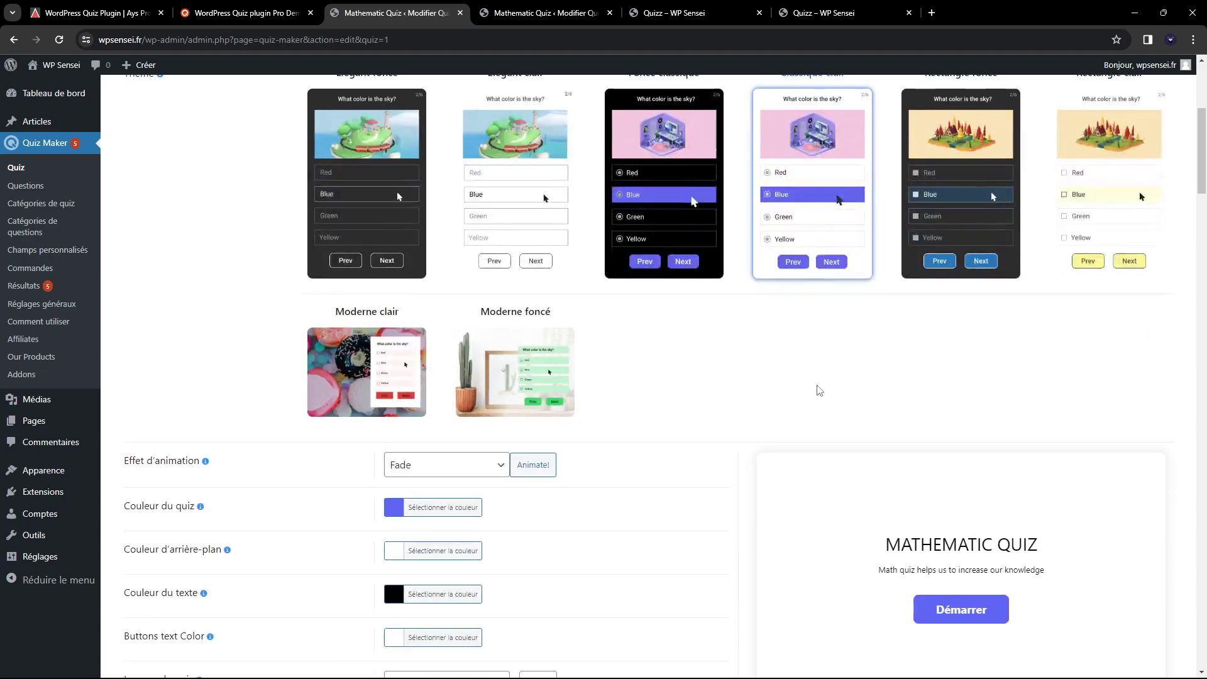
{"action": "scroll", "coordinate": [810, 382], "scroll_direction": "up", "scroll_amount": 2}
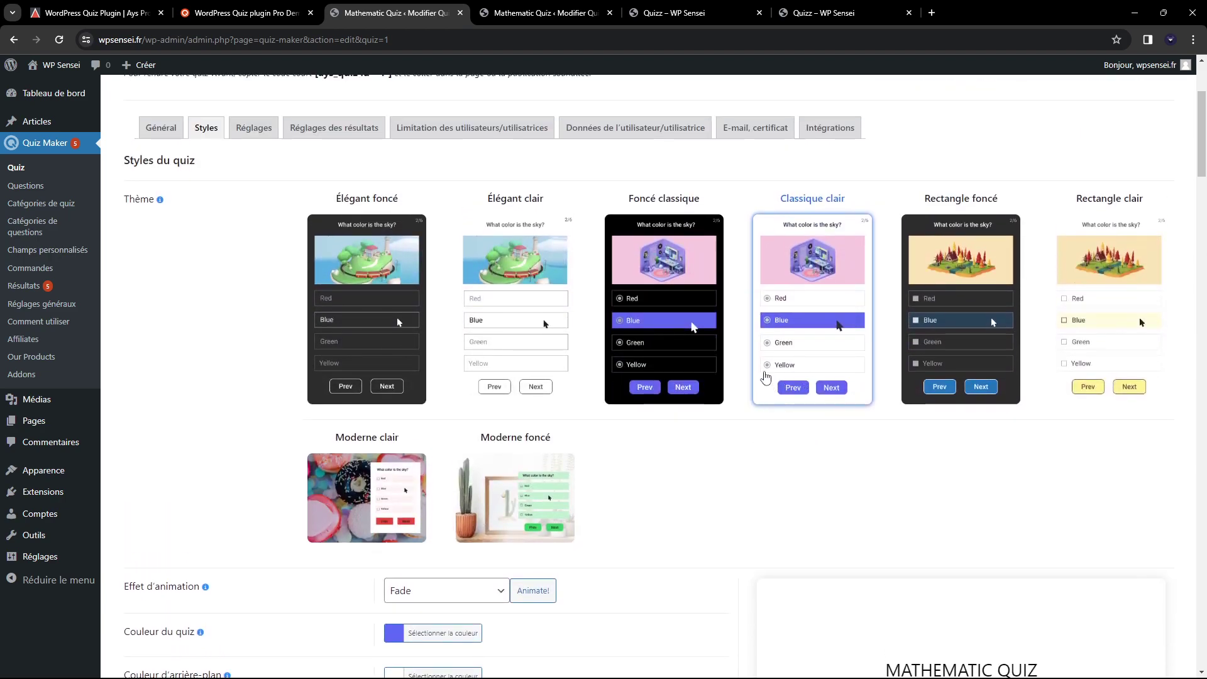
{"action": "scroll", "coordinate": [681, 285], "scroll_direction": "down", "scroll_amount": 4}
{"action": "scroll", "coordinate": [596, 189], "scroll_direction": "down", "scroll_amount": 1}
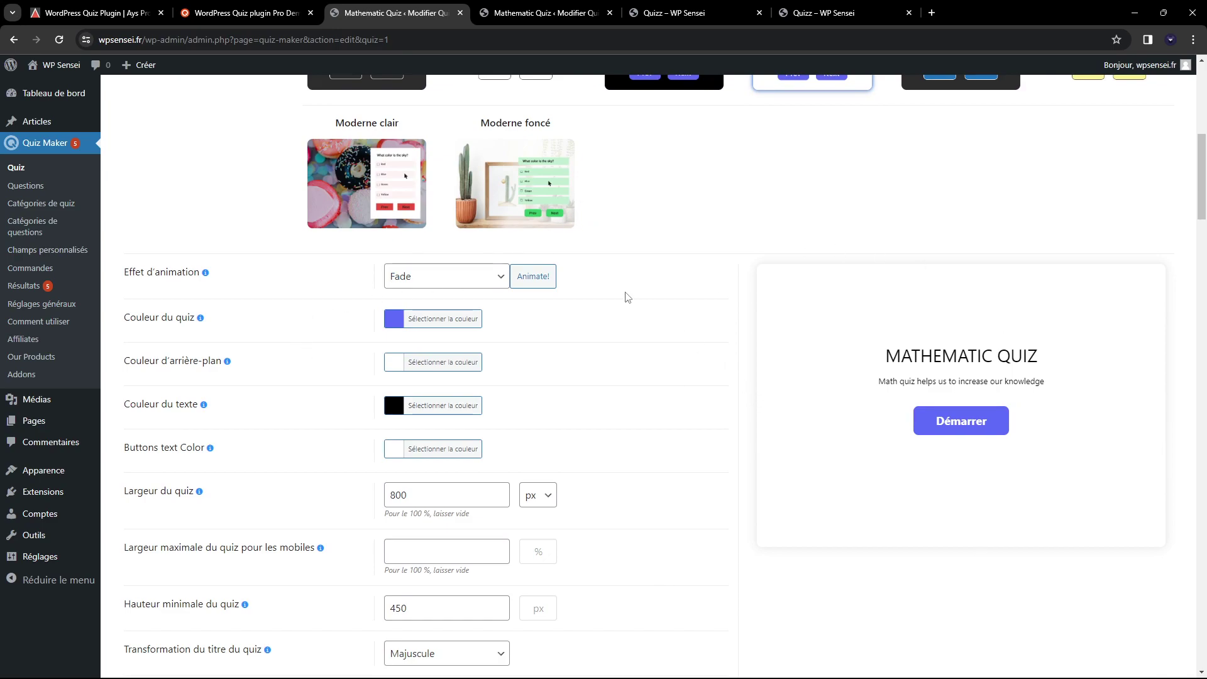
Step: Try None and Swing right as the quiz's Effet d'animation and set it back to Fade
{"action": "left_click", "coordinate": [459, 276]}
{"action": "left_click", "coordinate": [405, 296]}
{"action": "left_click", "coordinate": [471, 276]}
{"action": "left_click", "coordinate": [468, 338]}
{"action": "left_click", "coordinate": [460, 283]}
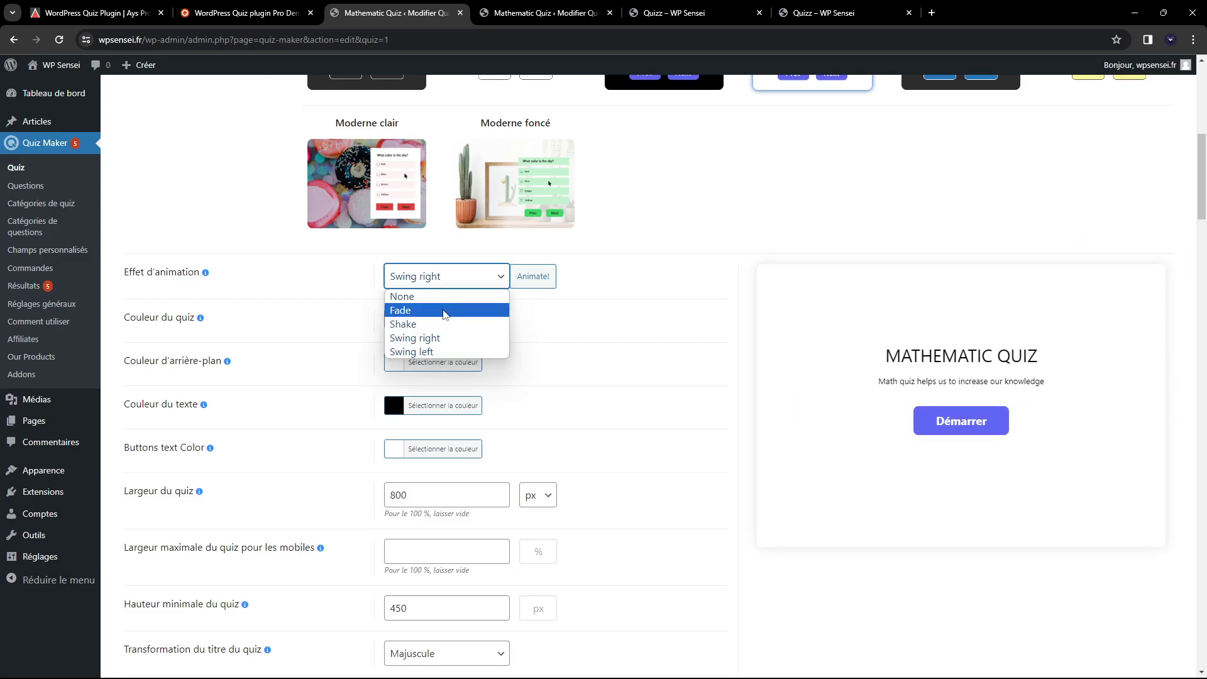
{"action": "left_click", "coordinate": [444, 310]}
Step: Set the Couleur du quiz to the orange preset swatch and close the colour picker
{"action": "scroll", "coordinate": [779, 377], "scroll_direction": "down", "scroll_amount": 2}
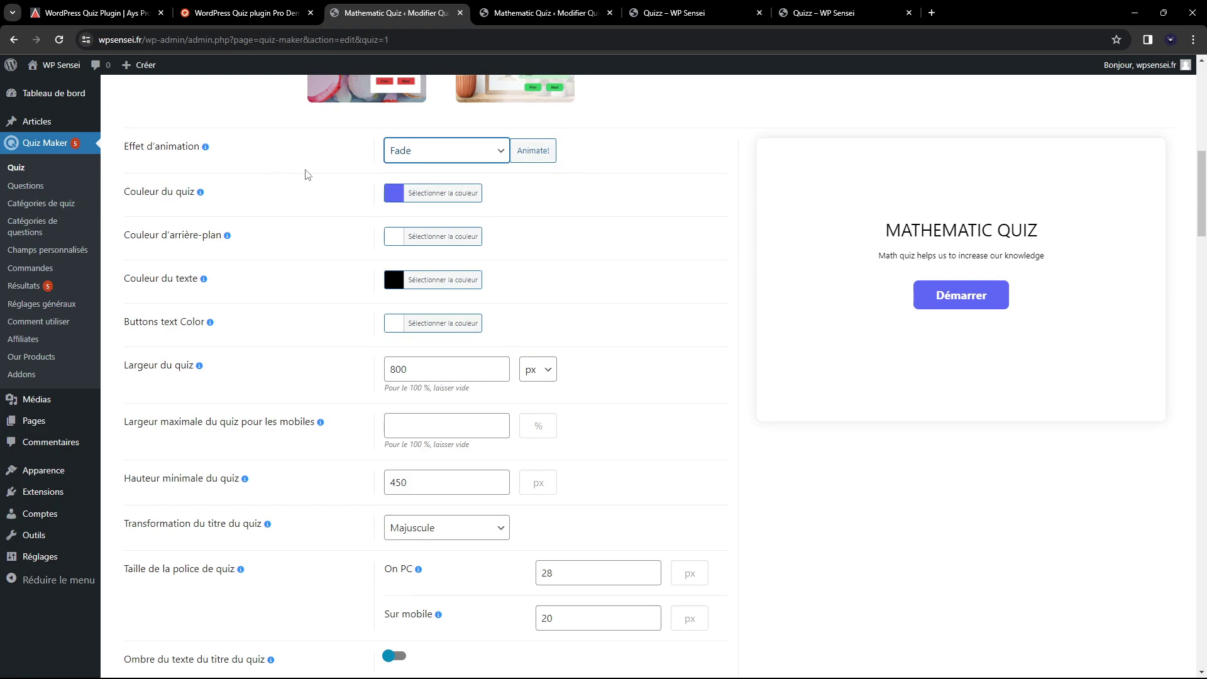
{"action": "left_click", "coordinate": [405, 193]}
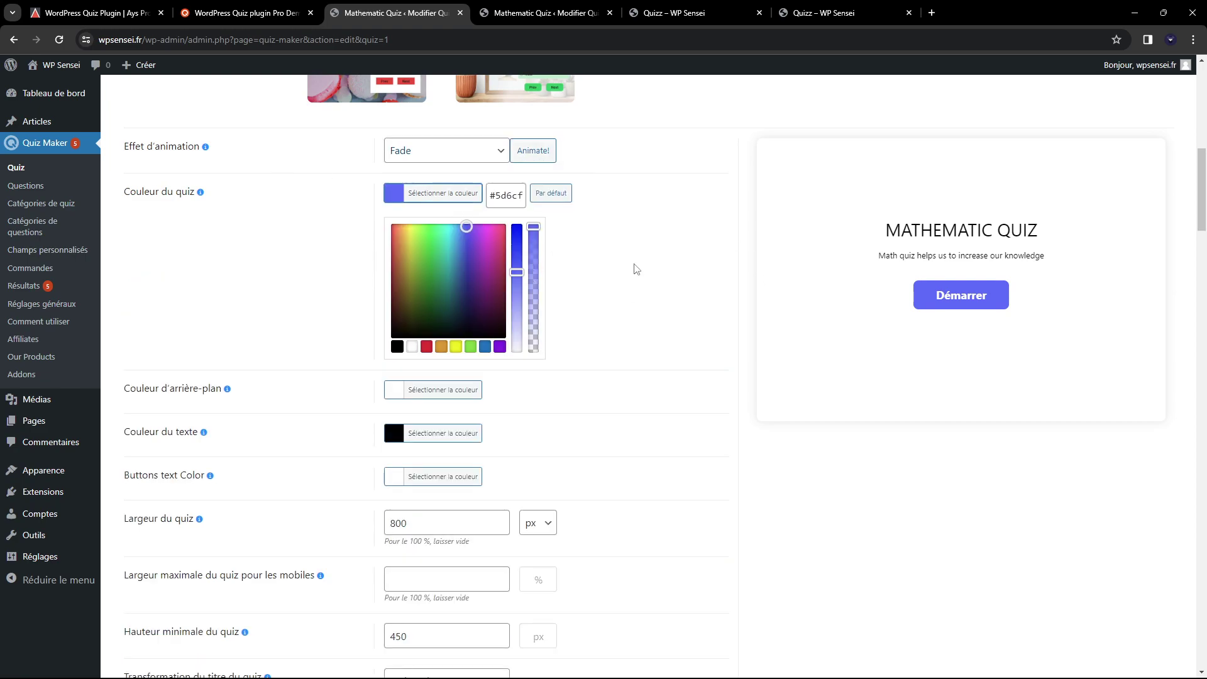
{"action": "left_click", "coordinate": [441, 346]}
{"action": "left_click", "coordinate": [674, 335]}
{"action": "left_click", "coordinate": [468, 196]}
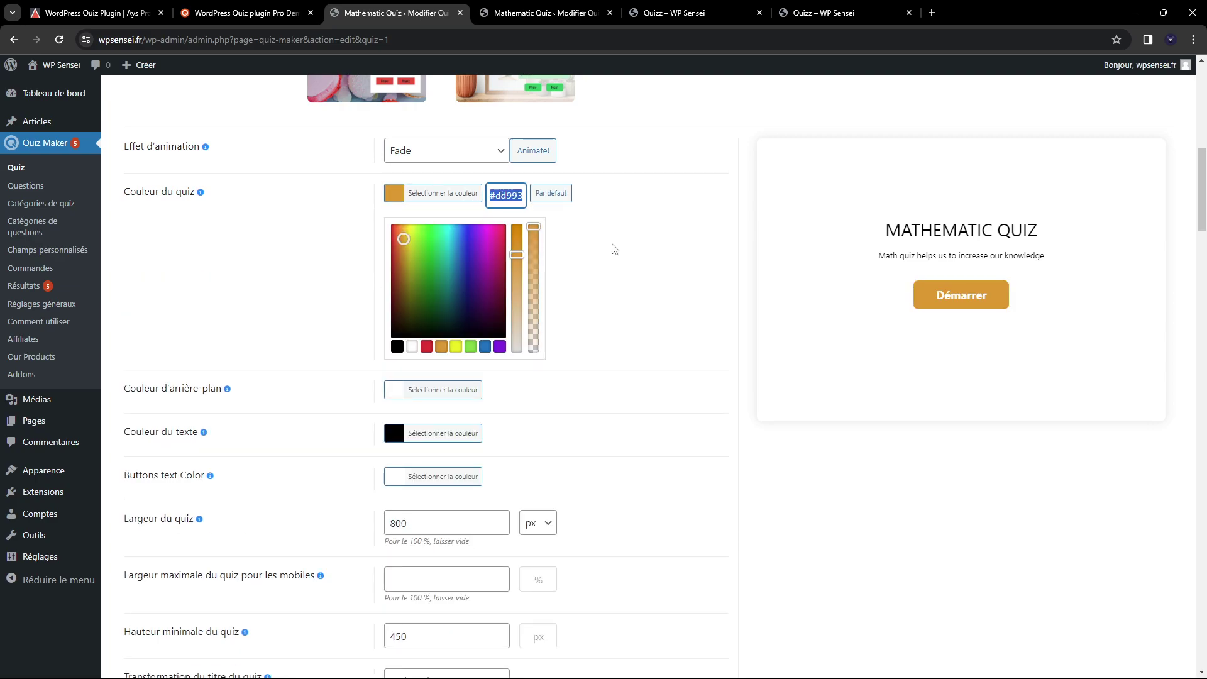
{"action": "left_click", "coordinate": [636, 257]}
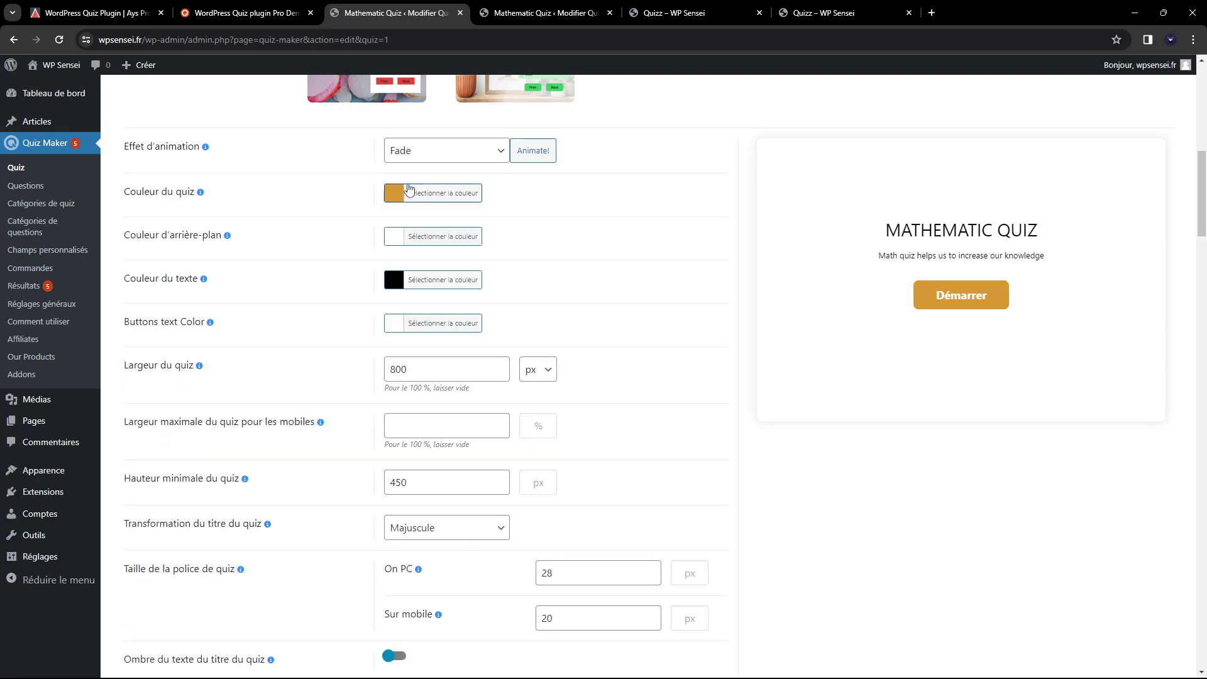
Step: Set the Largeur du quiz to 1000 px and check the change in the quiz preview
{"action": "scroll", "coordinate": [440, 301], "scroll_direction": "down", "scroll_amount": 2}
{"action": "double_click", "coordinate": [398, 243]}
{"action": "type", "text": "1000"}
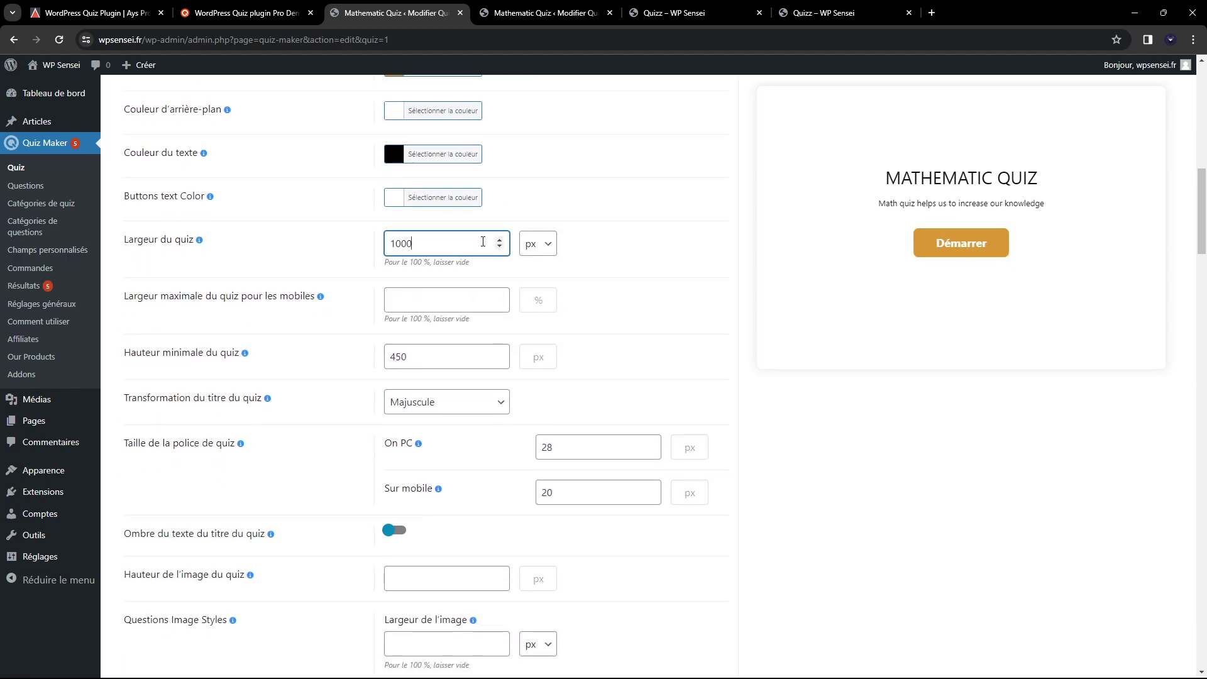
{"action": "left_click", "coordinate": [372, 258]}
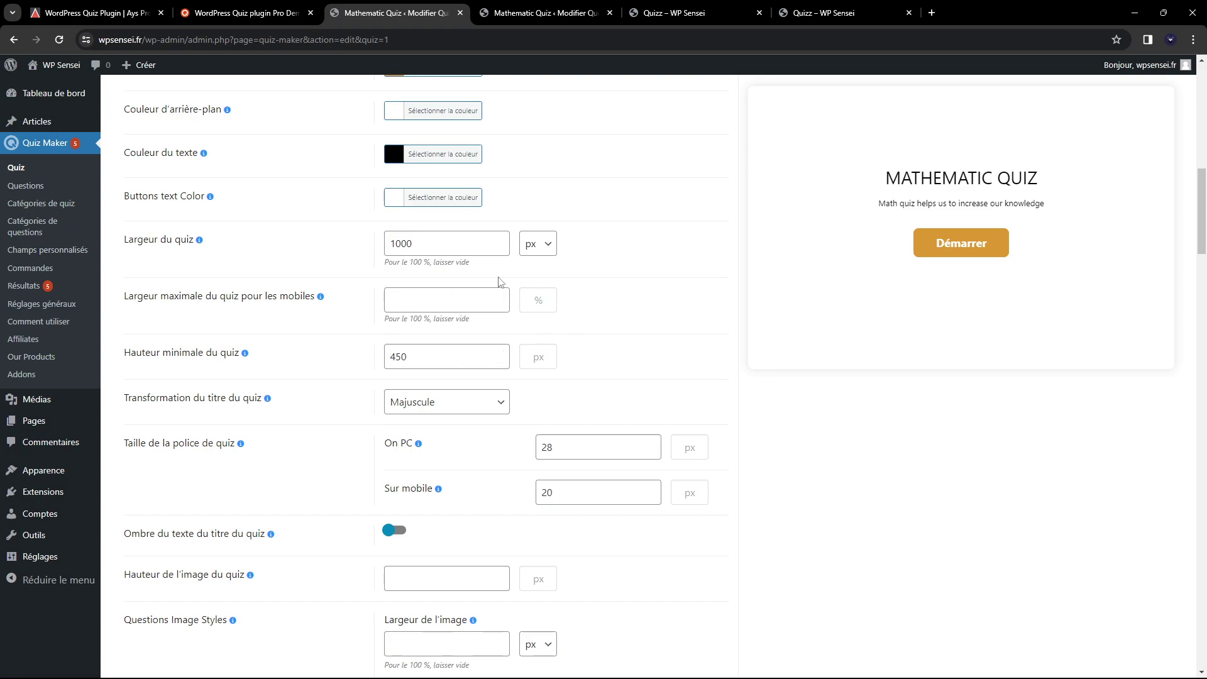
{"action": "scroll", "coordinate": [365, 372], "scroll_direction": "up", "scroll_amount": 2}
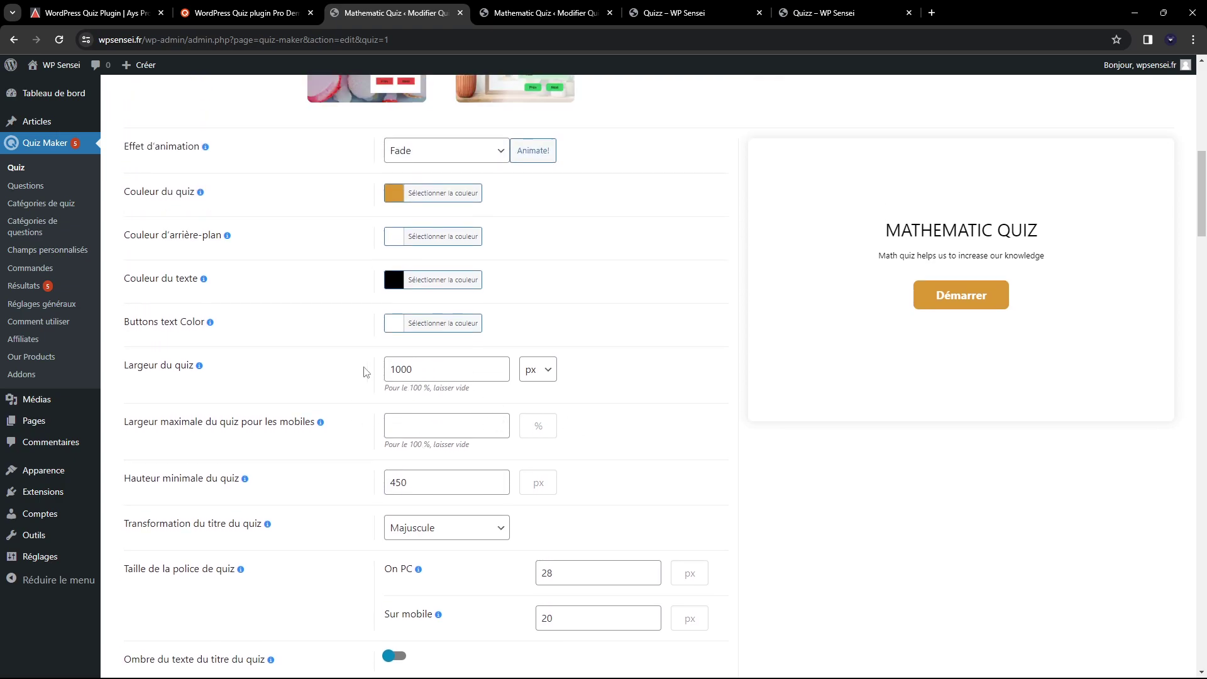
Step: Review the remaining quiz style settings, from Largeur maximale du quiz pour les mobiles to the font sizes under Styles de réponses
{"action": "scroll", "coordinate": [375, 391], "scroll_direction": "down", "scroll_amount": 3}
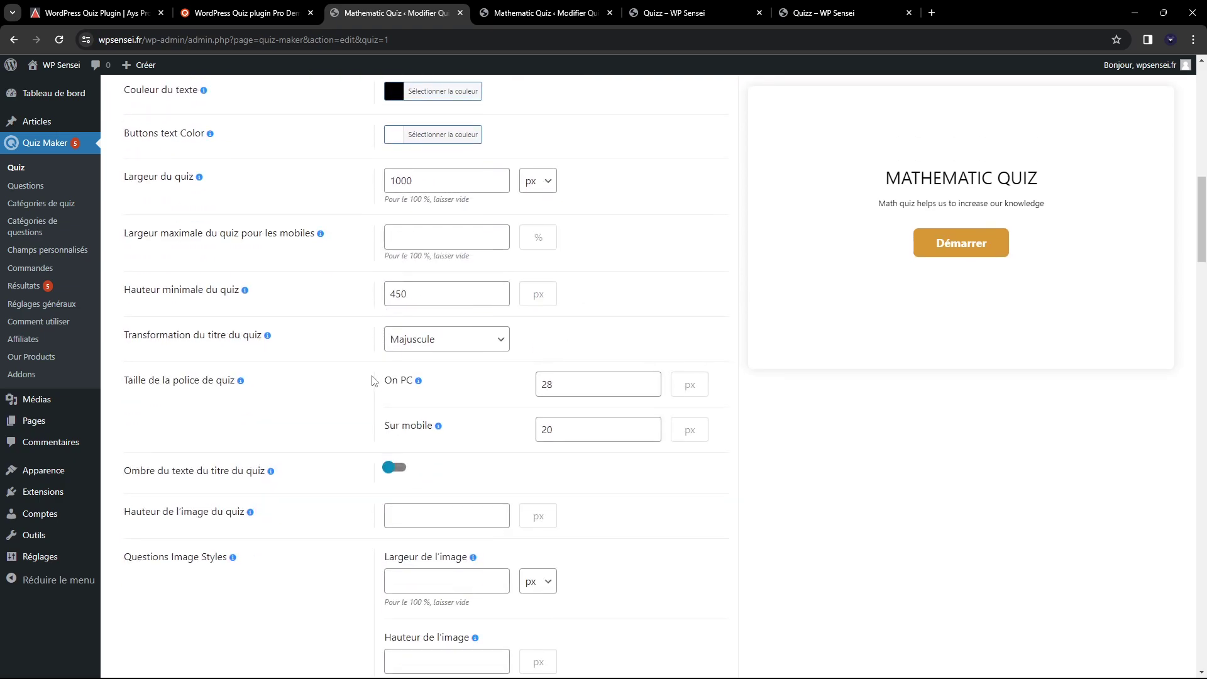
{"action": "scroll", "coordinate": [372, 380], "scroll_direction": "down", "scroll_amount": 12}
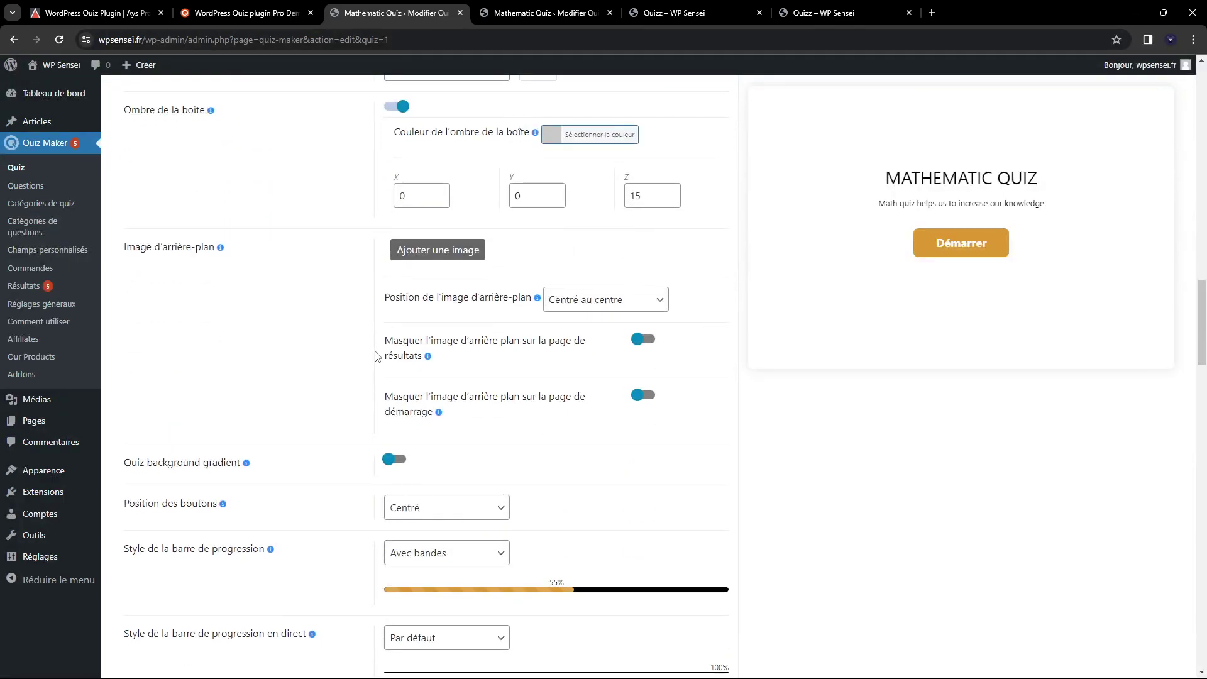
{"action": "scroll", "coordinate": [374, 361], "scroll_direction": "down", "scroll_amount": 5}
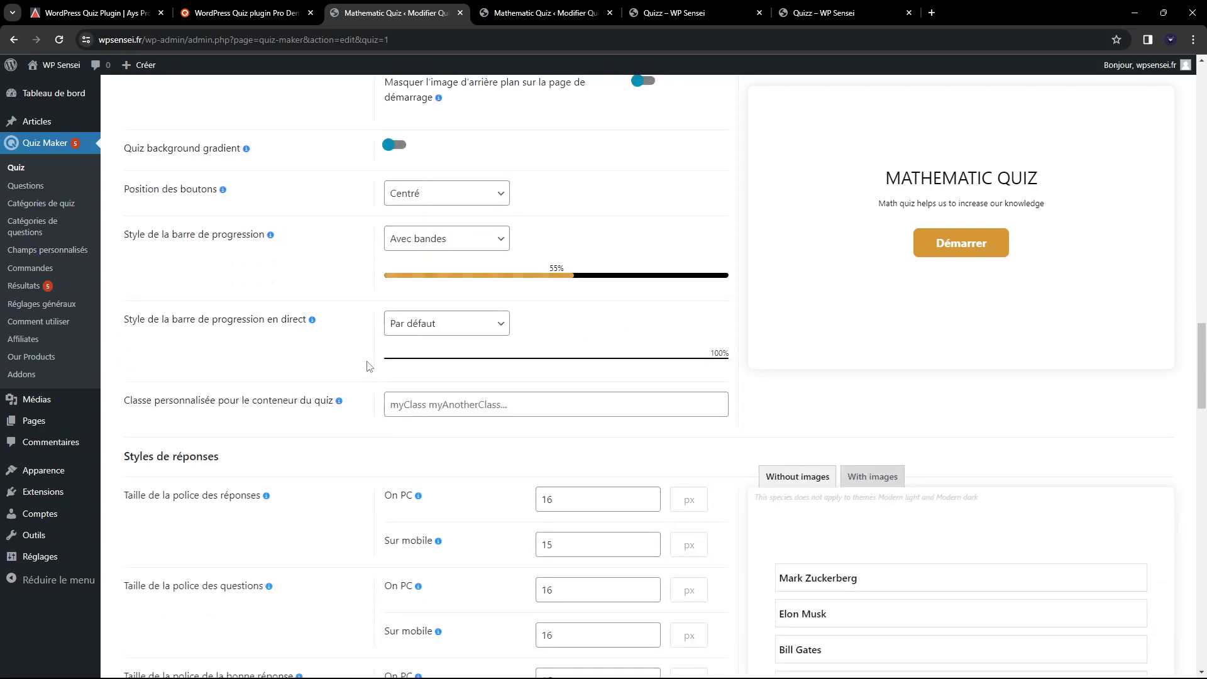
{"action": "scroll", "coordinate": [369, 365], "scroll_direction": "down", "scroll_amount": 3}
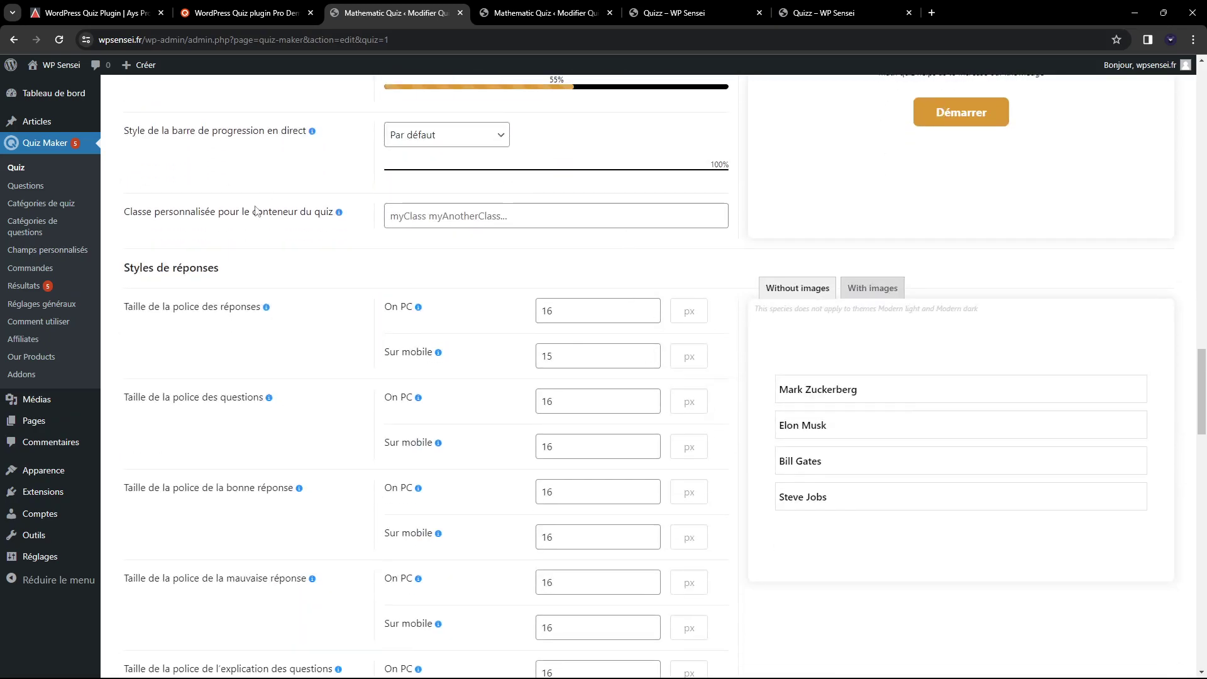
{"action": "scroll", "coordinate": [323, 263], "scroll_direction": "up", "scroll_amount": 2}
{"action": "scroll", "coordinate": [386, 312], "scroll_direction": "down", "scroll_amount": 3}
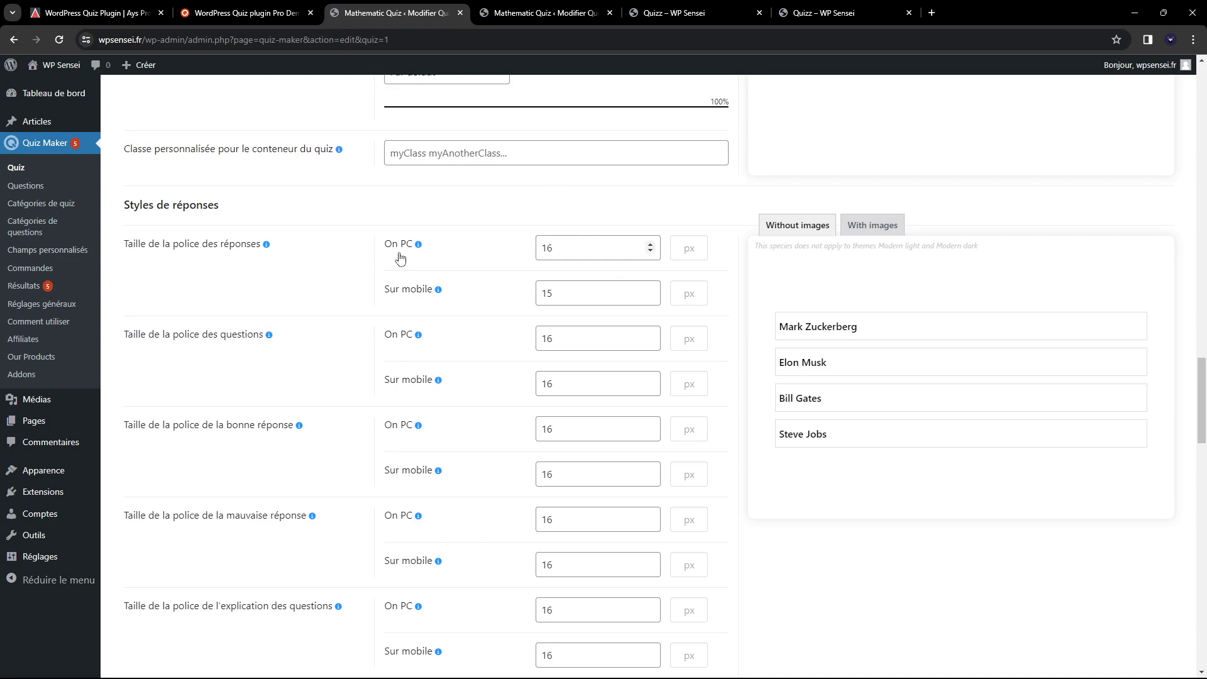
{"action": "scroll", "coordinate": [602, 289], "scroll_direction": "down", "scroll_amount": 3}
{"action": "scroll", "coordinate": [515, 310], "scroll_direction": "up", "scroll_amount": 3}
Step: Revisit the quiz themes and examine the answer styles, from Answer view and Alignement du texte des questions to Bordure de réponse
{"action": "scroll", "coordinate": [487, 506], "scroll_direction": "up", "scroll_amount": 20}
{"action": "scroll", "coordinate": [487, 507], "scroll_direction": "up", "scroll_amount": 11}
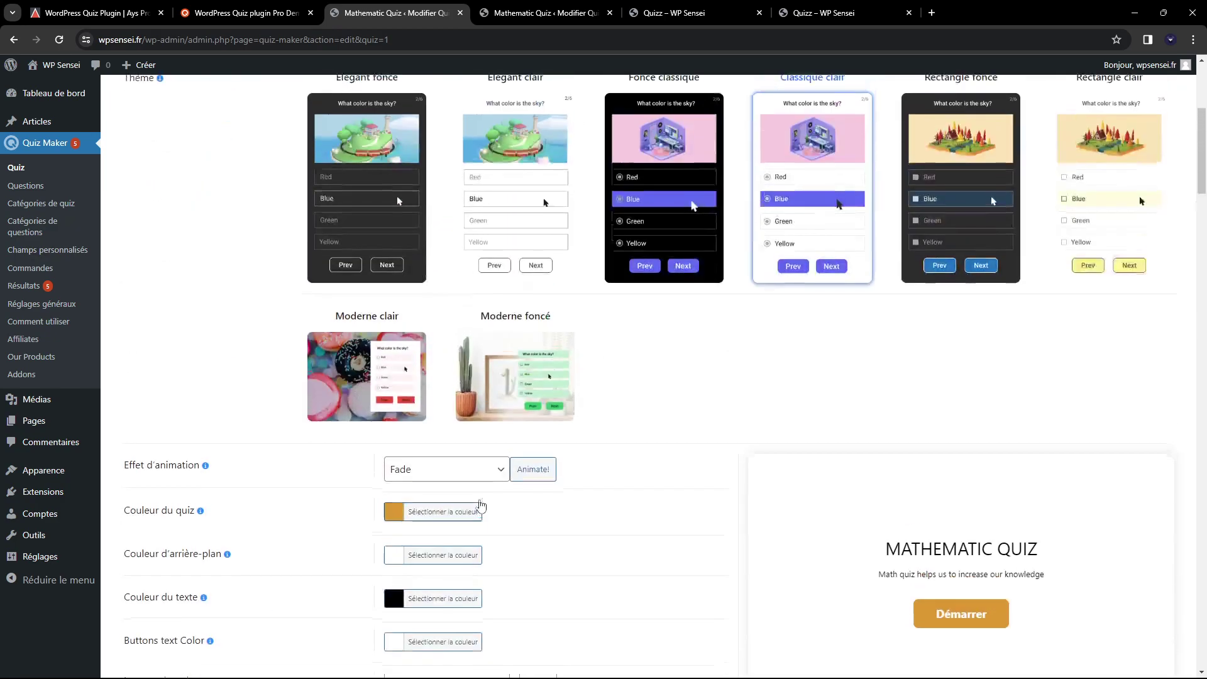
{"action": "scroll", "coordinate": [419, 375], "scroll_direction": "down", "scroll_amount": 13}
{"action": "scroll", "coordinate": [418, 377], "scroll_direction": "down", "scroll_amount": 20}
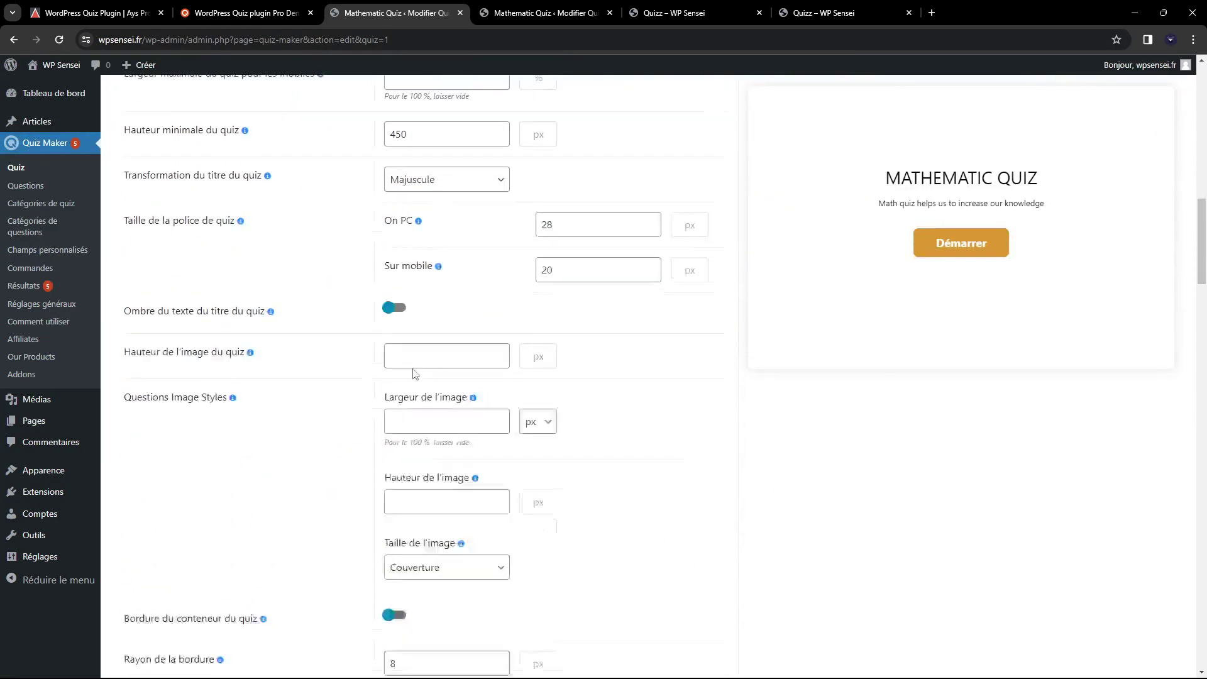
{"action": "scroll", "coordinate": [397, 384], "scroll_direction": "down", "scroll_amount": 8}
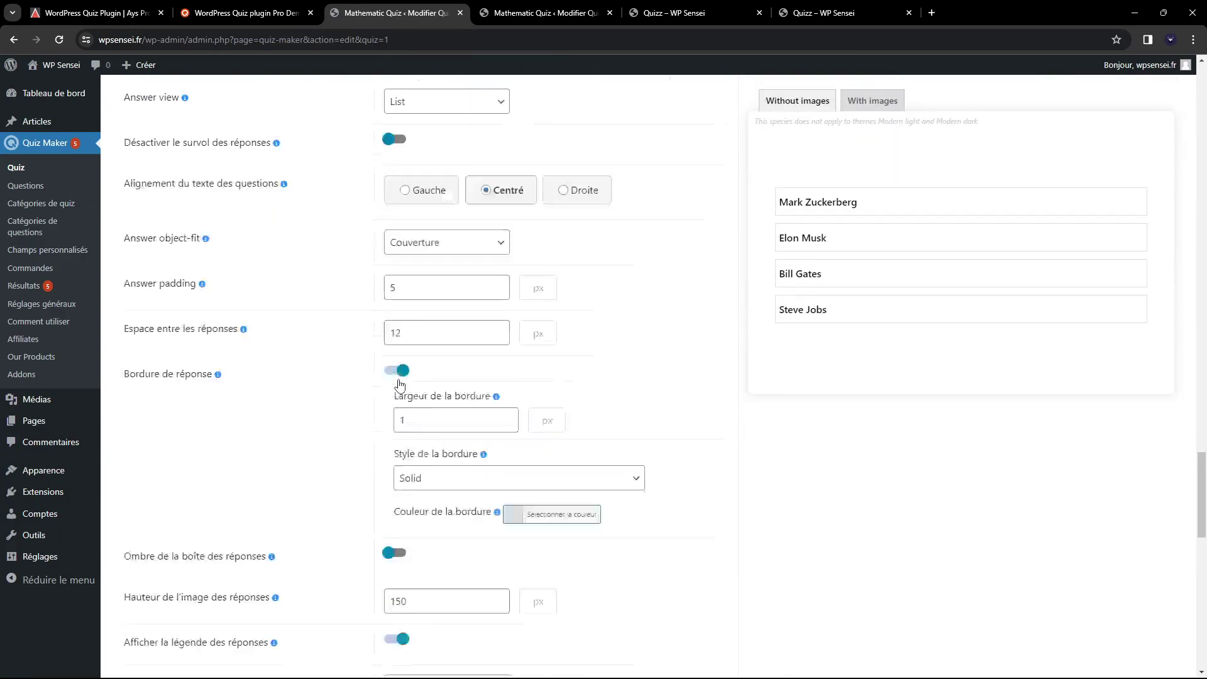
{"action": "scroll", "coordinate": [369, 375], "scroll_direction": "up", "scroll_amount": 3}
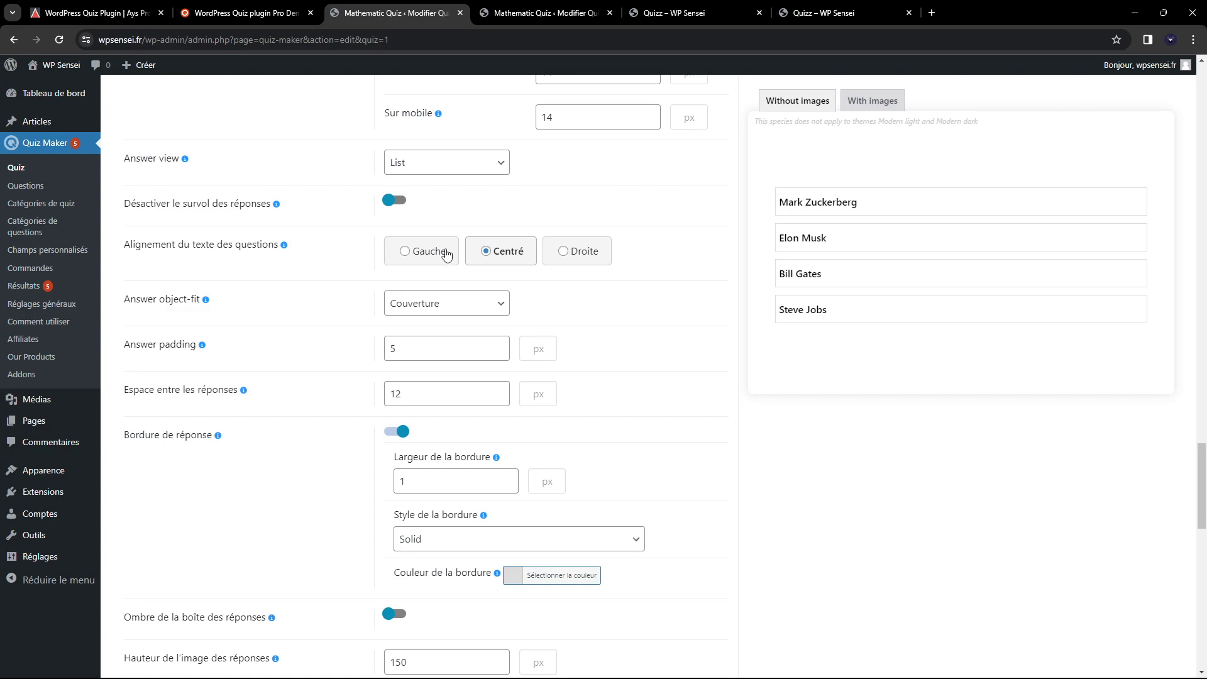
Step: Try the Gauche and Droite options for Alignement du texte des questions and return it to Centré
{"action": "scroll", "coordinate": [434, 251], "scroll_direction": "up", "scroll_amount": 2}
{"action": "left_click", "coordinate": [409, 365]}
{"action": "left_click", "coordinate": [597, 385]}
{"action": "left_click", "coordinate": [503, 381]}
Step: Examine the remaining answer styles, including image captions and correct/incorrect icons, and the Styles de boutons settings
{"action": "scroll", "coordinate": [292, 390], "scroll_direction": "down", "scroll_amount": 6}
{"action": "scroll", "coordinate": [476, 253], "scroll_direction": "down", "scroll_amount": 4}
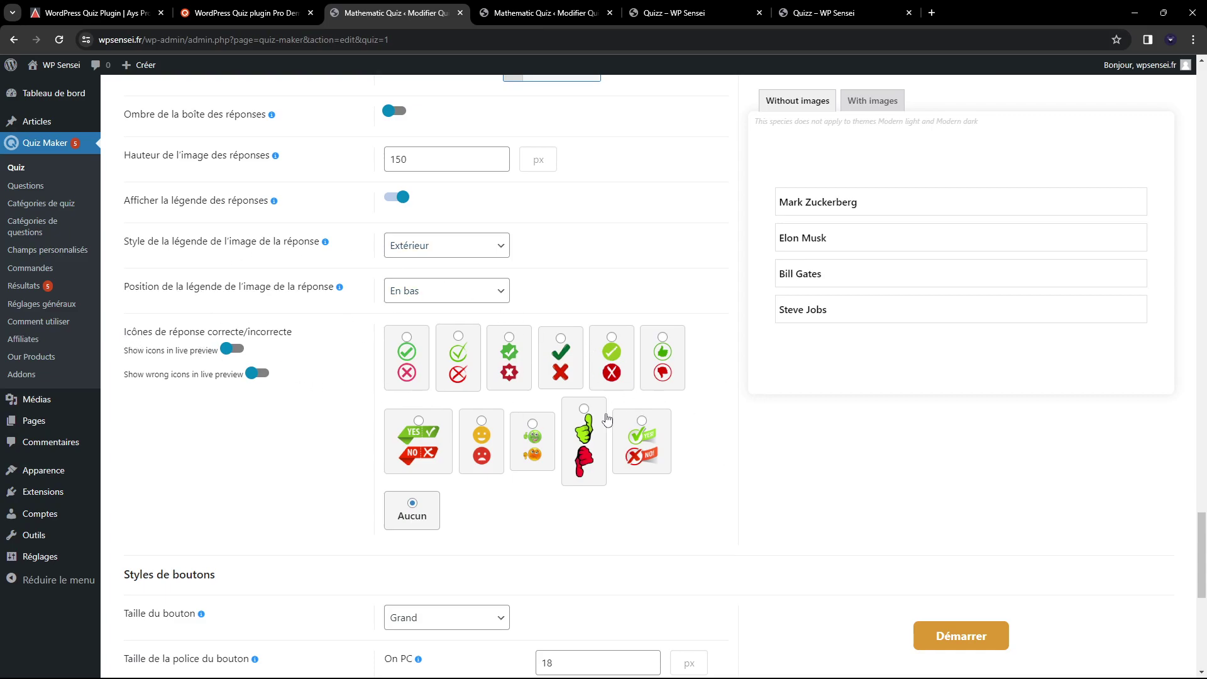
{"action": "scroll", "coordinate": [525, 412], "scroll_direction": "down", "scroll_amount": 4}
{"action": "scroll", "coordinate": [479, 395], "scroll_direction": "up", "scroll_amount": 2}
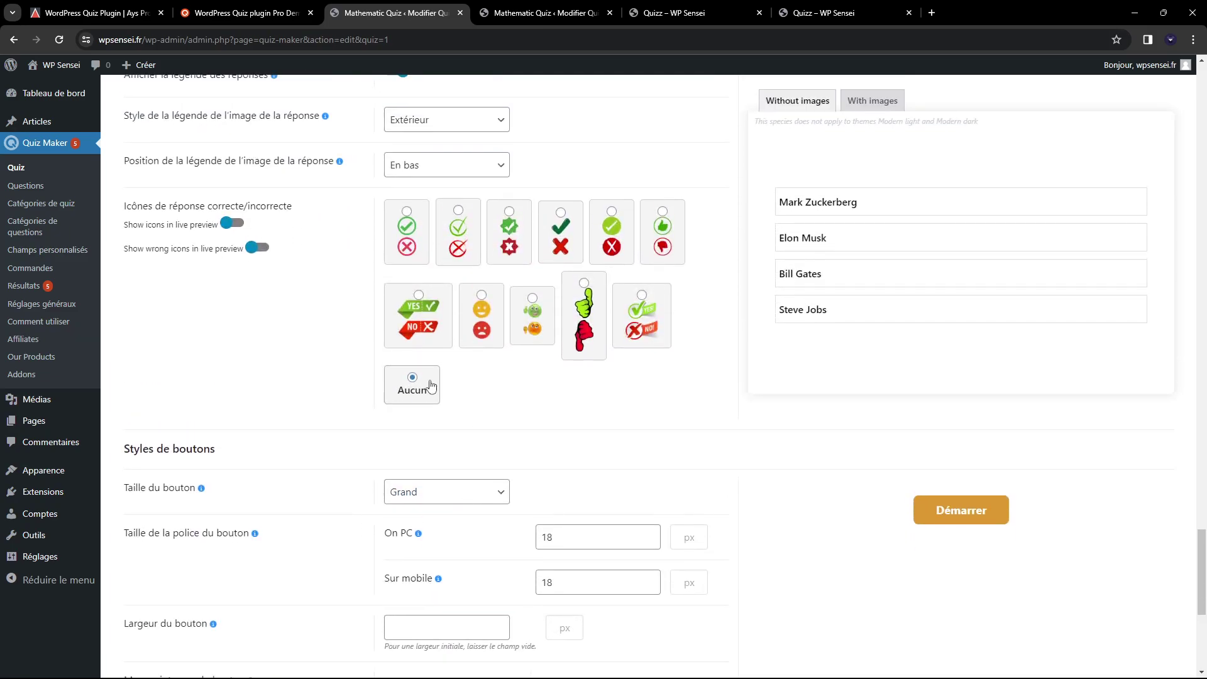
{"action": "scroll", "coordinate": [182, 348], "scroll_direction": "down", "scroll_amount": 3}
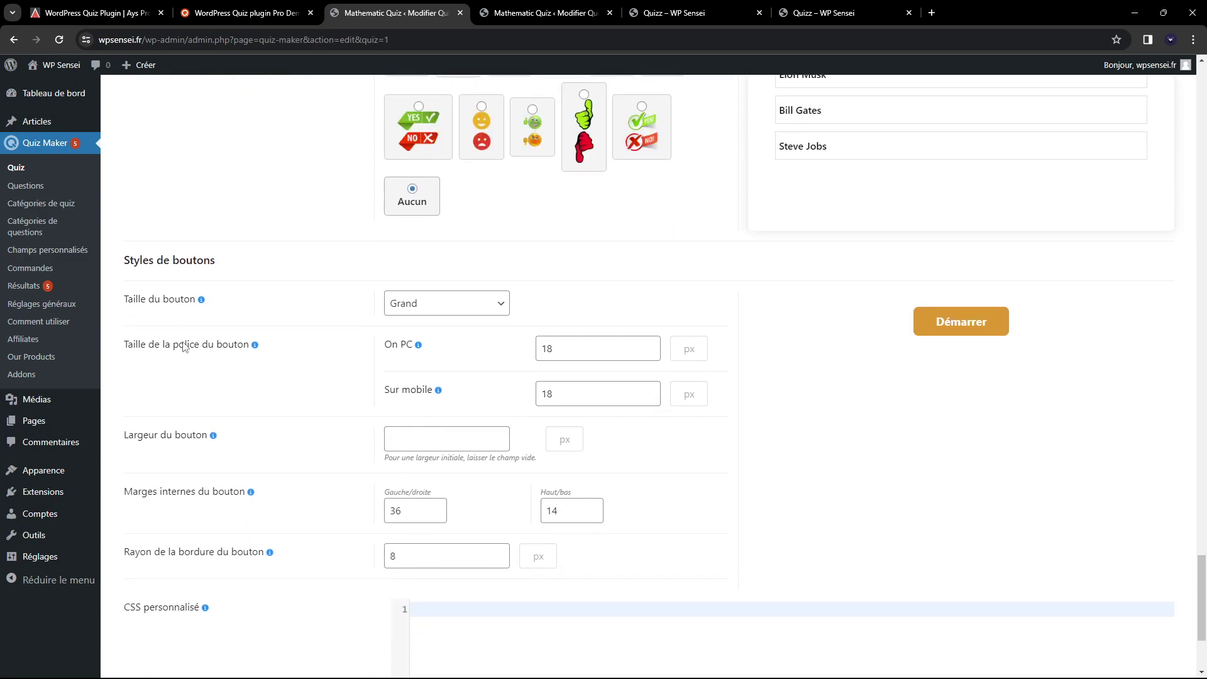
{"action": "scroll", "coordinate": [184, 347], "scroll_direction": "down", "scroll_amount": 3}
Step: Open the quiz's Réglages and examine the Activer le minuteur options and the messages shown before and after the timer
{"action": "scroll", "coordinate": [245, 411], "scroll_direction": "up", "scroll_amount": 20}
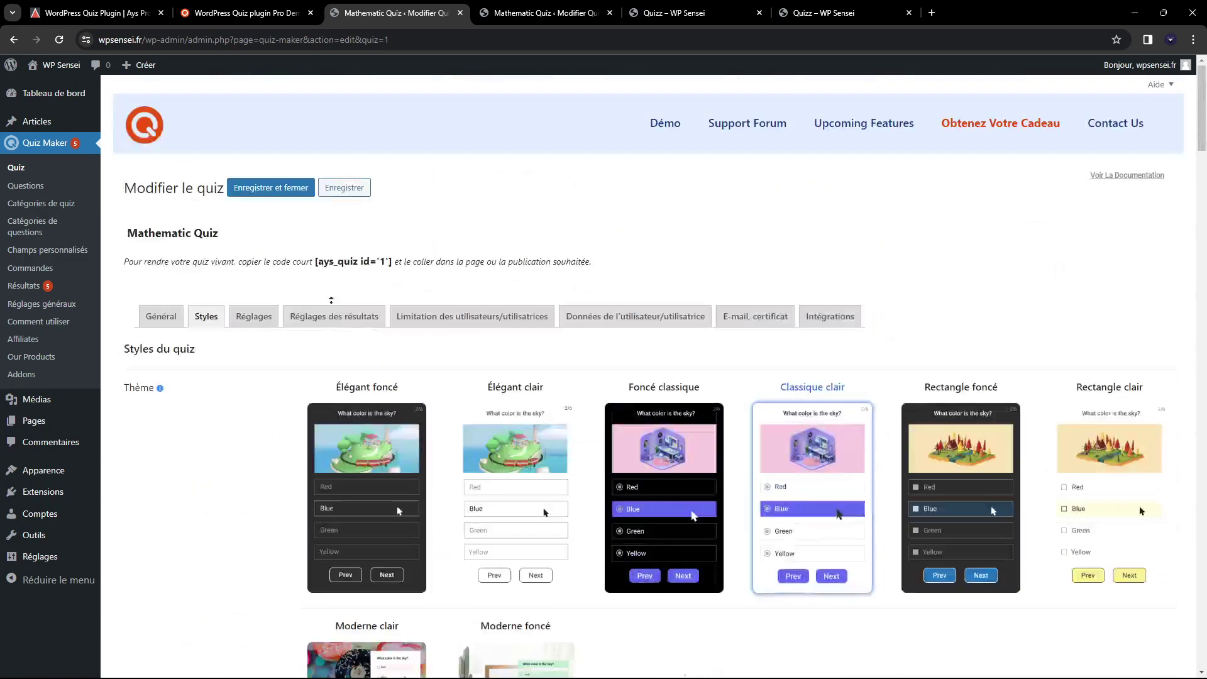
{"action": "left_click", "coordinate": [252, 318]}
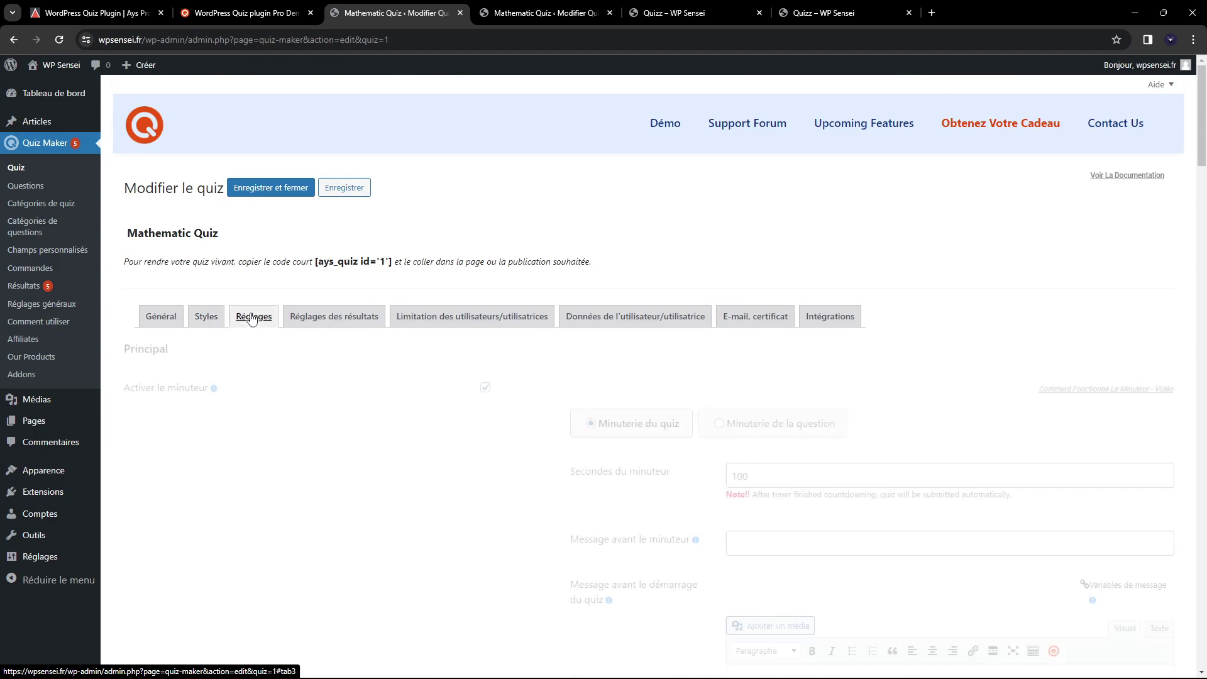
{"action": "scroll", "coordinate": [255, 312], "scroll_direction": "down", "scroll_amount": 2}
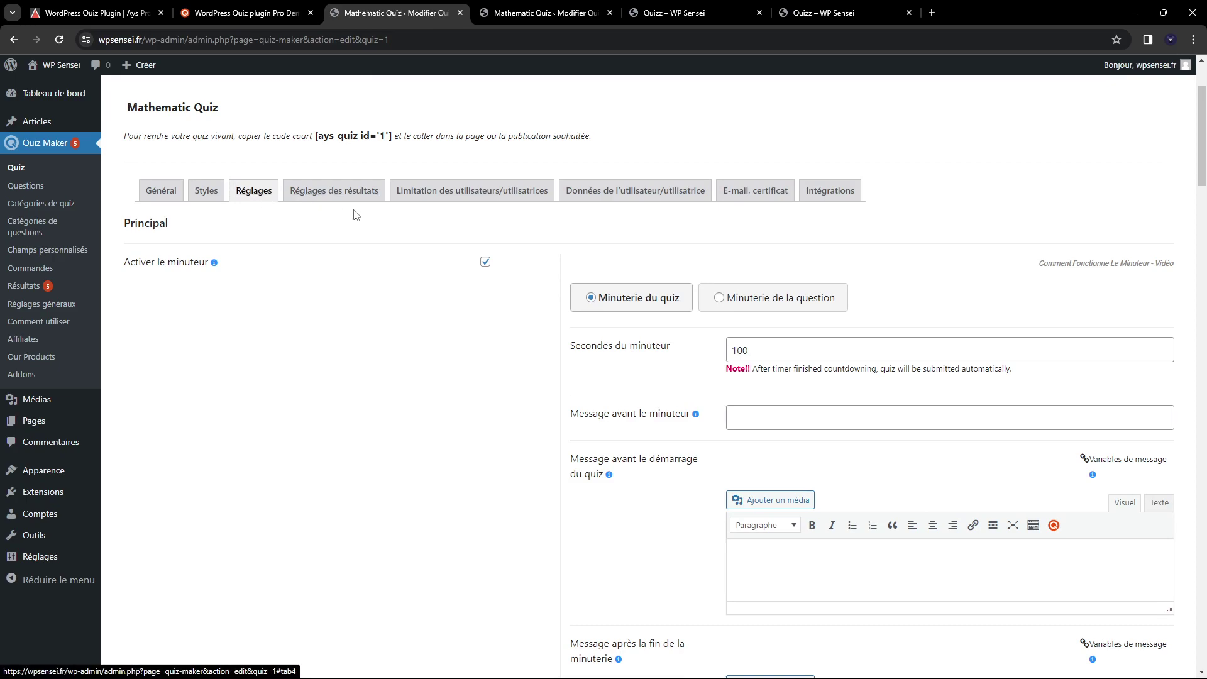
{"action": "scroll", "coordinate": [390, 243], "scroll_direction": "down", "scroll_amount": 2}
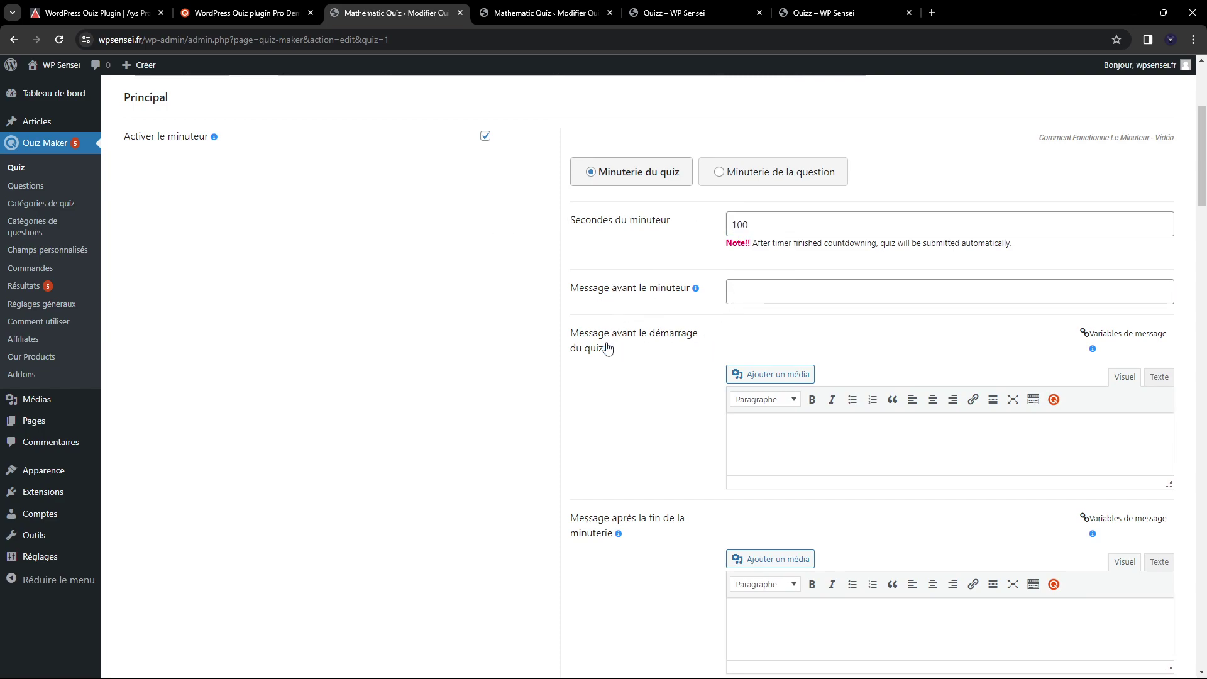
{"action": "scroll", "coordinate": [628, 283], "scroll_direction": "down", "scroll_amount": 5}
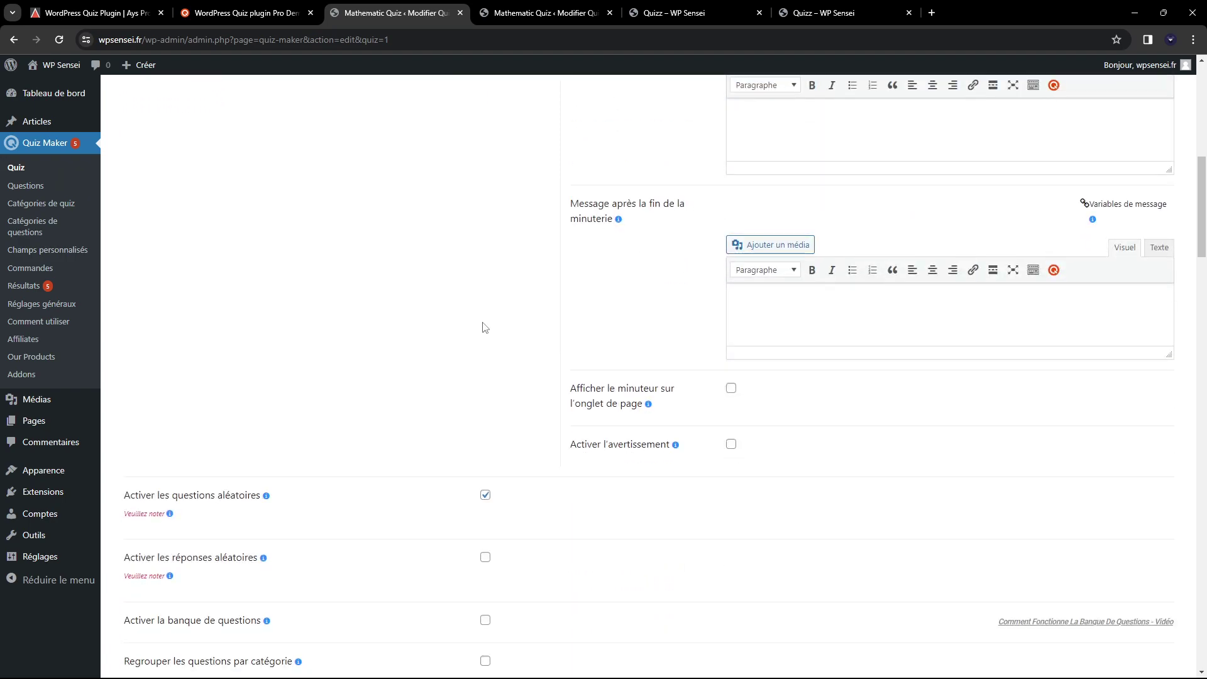
Step: Examine the main quiz settings, from Activer les questions aléatoires and Activer les réponses aléatoires to Afficher l'explication des questions and Icône de conseil
{"action": "scroll", "coordinate": [427, 297], "scroll_direction": "down", "scroll_amount": 4}
{"action": "left_click_drag", "start_coordinate": [170, 250], "coordinate": [351, 261]}
{"action": "left_click", "coordinate": [356, 264]}
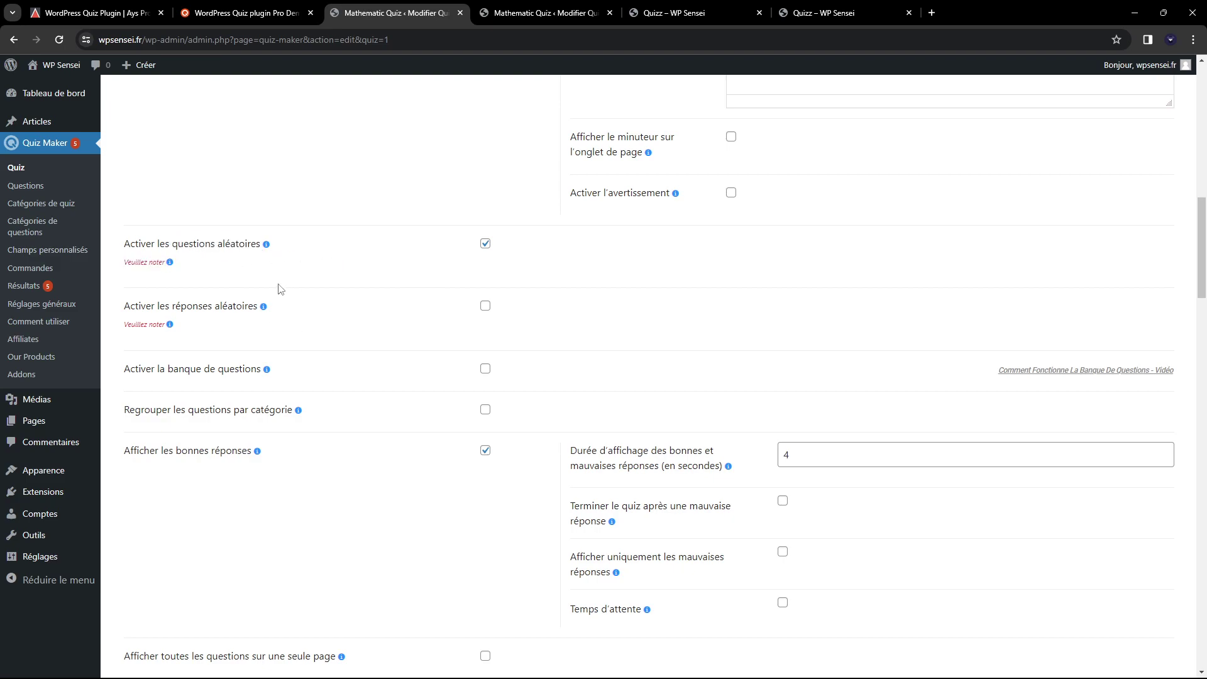
{"action": "left_click_drag", "start_coordinate": [170, 300], "coordinate": [356, 308]}
{"action": "left_click", "coordinate": [352, 320]}
{"action": "scroll", "coordinate": [314, 369], "scroll_direction": "down", "scroll_amount": 3}
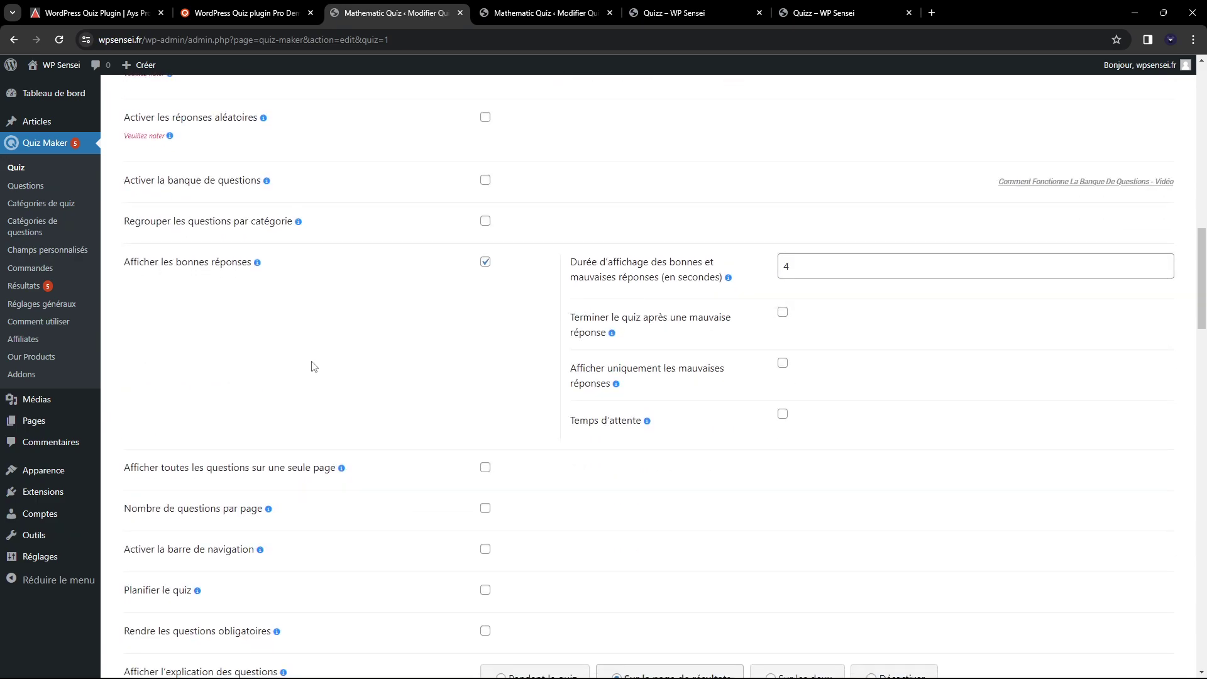
{"action": "scroll", "coordinate": [312, 363], "scroll_direction": "down", "scroll_amount": 3}
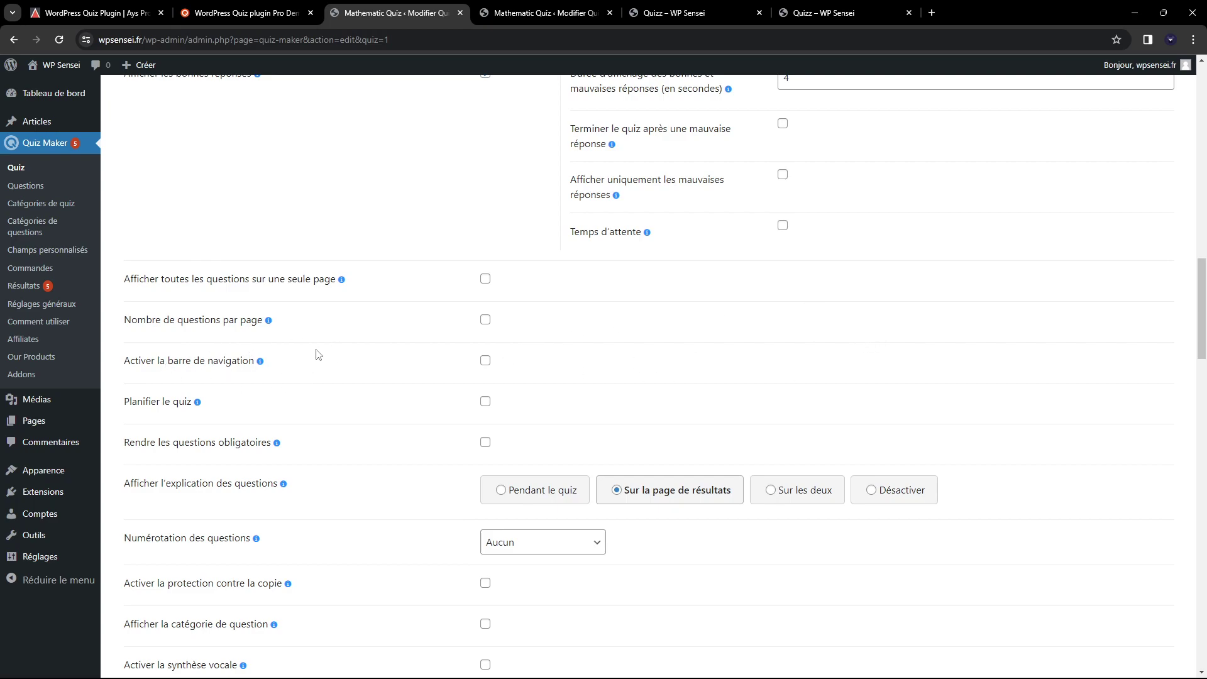
{"action": "scroll", "coordinate": [317, 351], "scroll_direction": "down", "scroll_amount": 2}
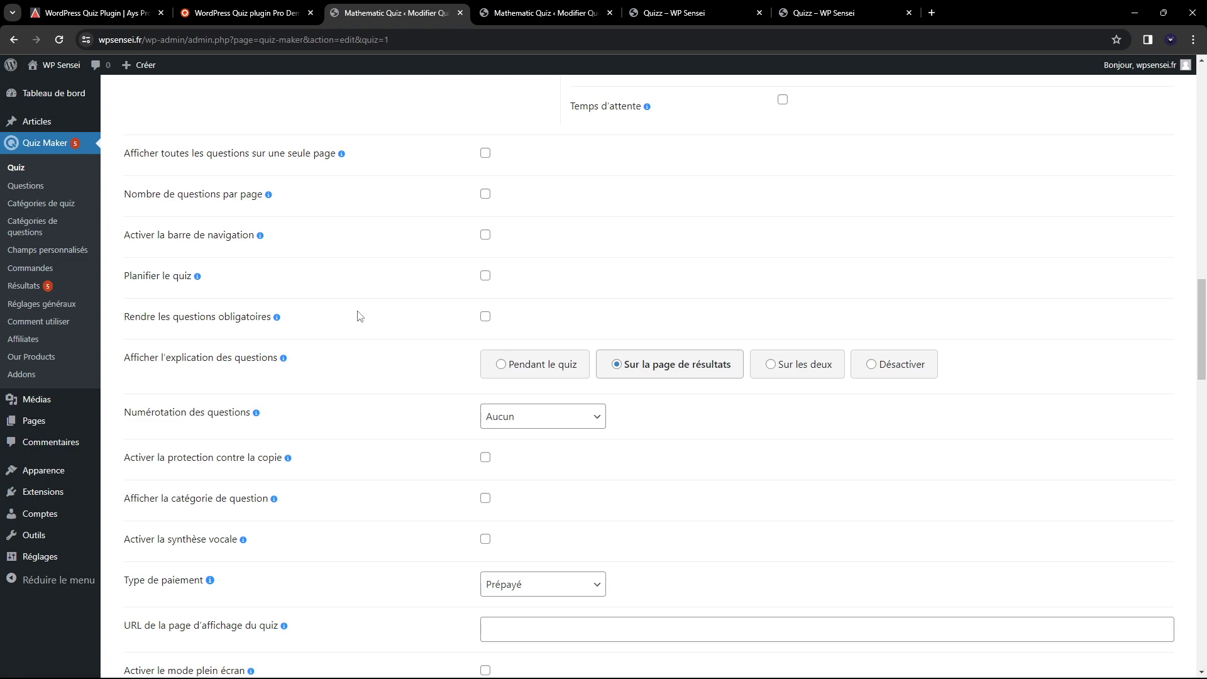
{"action": "scroll", "coordinate": [358, 314], "scroll_direction": "down", "scroll_amount": 1}
{"action": "scroll", "coordinate": [358, 315], "scroll_direction": "down", "scroll_amount": 1}
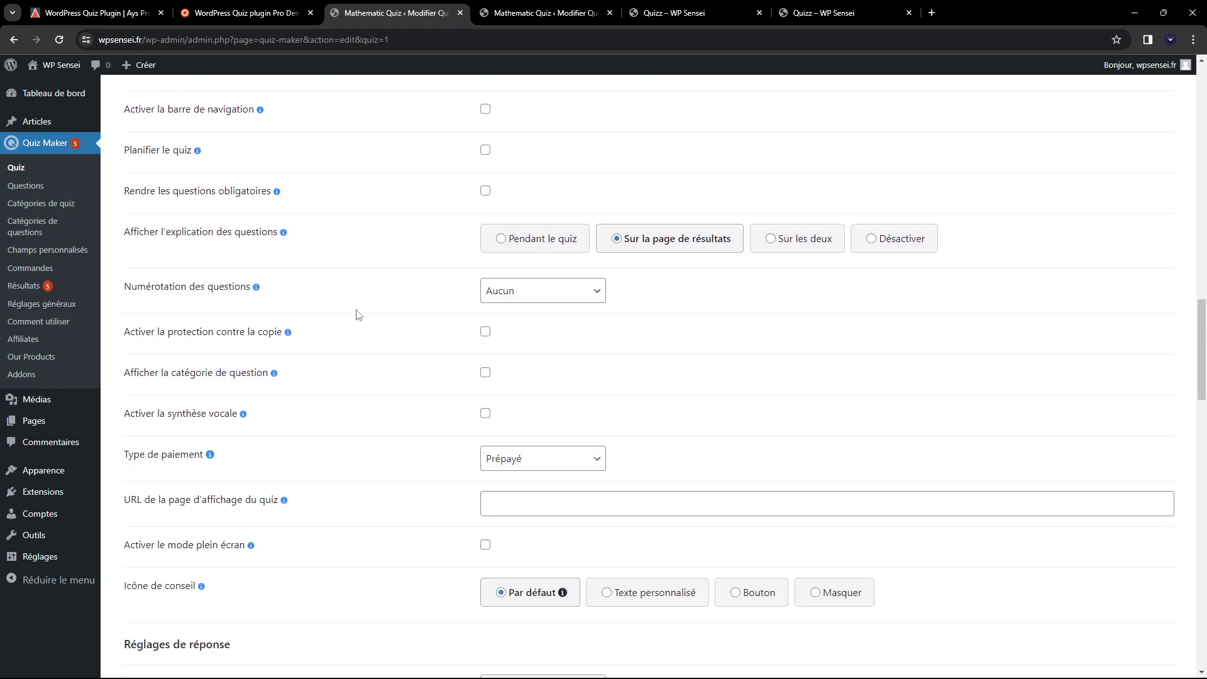
Step: Review the Réglages de réponse, Page de démarrage, Réglages du bouton and Réglages avancés sections through to Embarquer le code
{"action": "scroll", "coordinate": [358, 314], "scroll_direction": "down", "scroll_amount": 4}
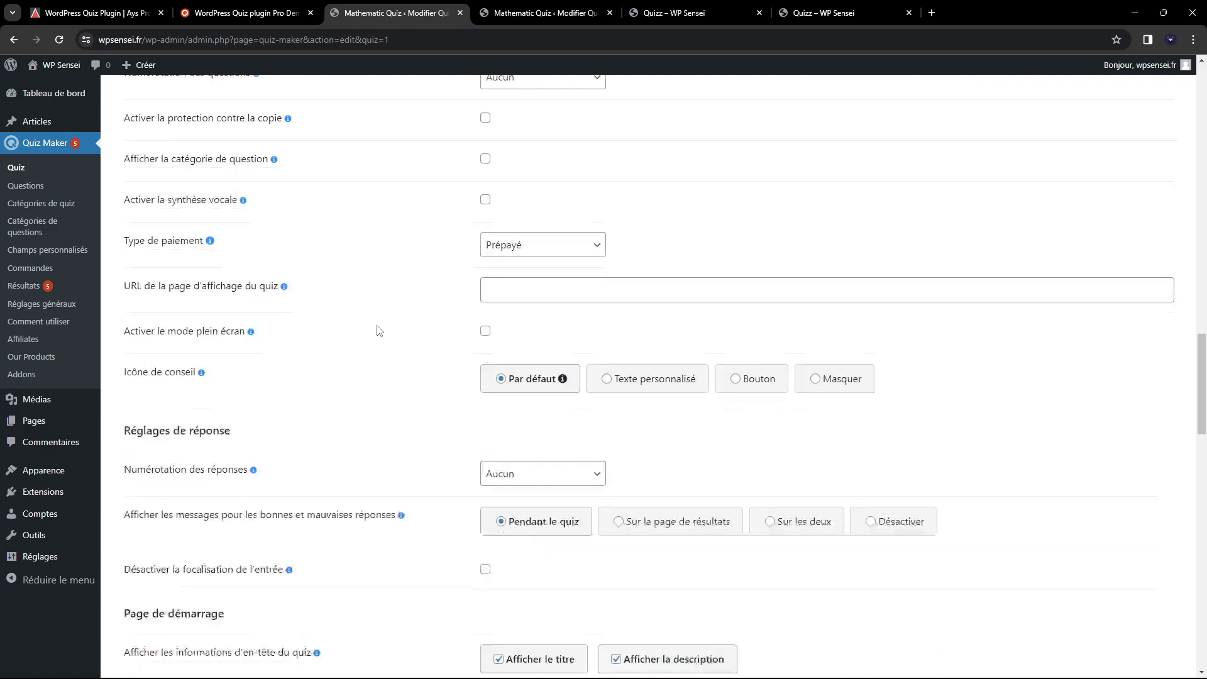
{"action": "scroll", "coordinate": [360, 306], "scroll_direction": "down", "scroll_amount": 1}
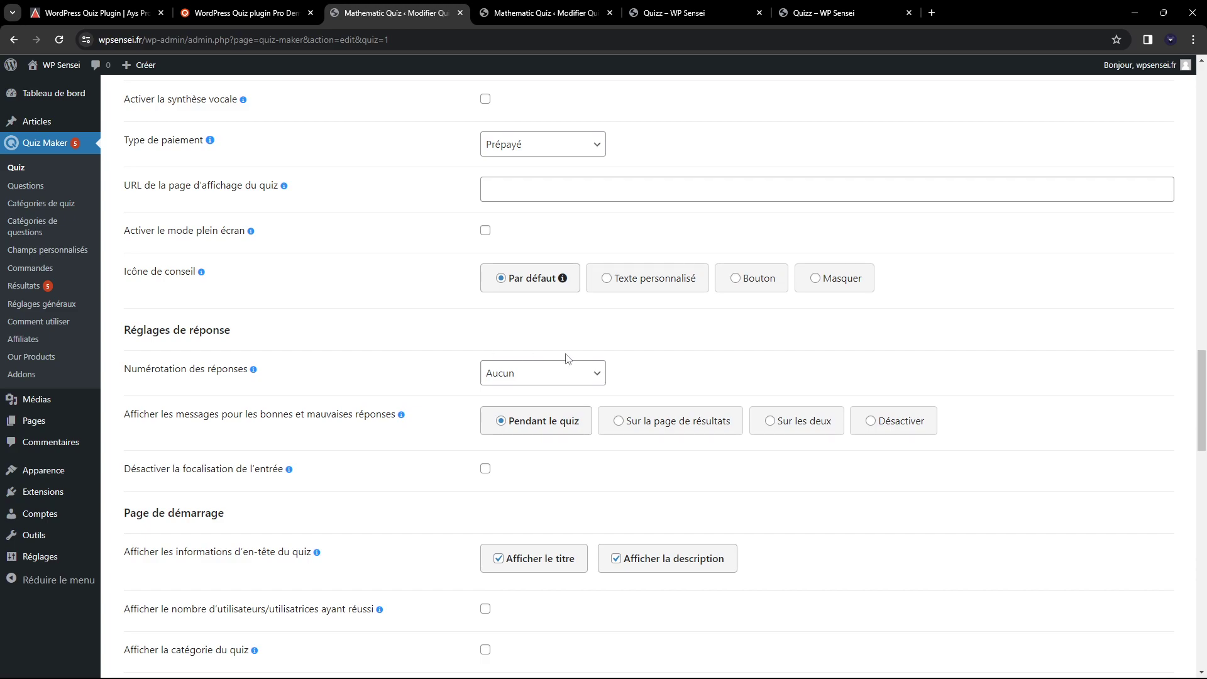
{"action": "scroll", "coordinate": [409, 332], "scroll_direction": "down", "scroll_amount": 3}
{"action": "scroll", "coordinate": [358, 298], "scroll_direction": "down", "scroll_amount": 3}
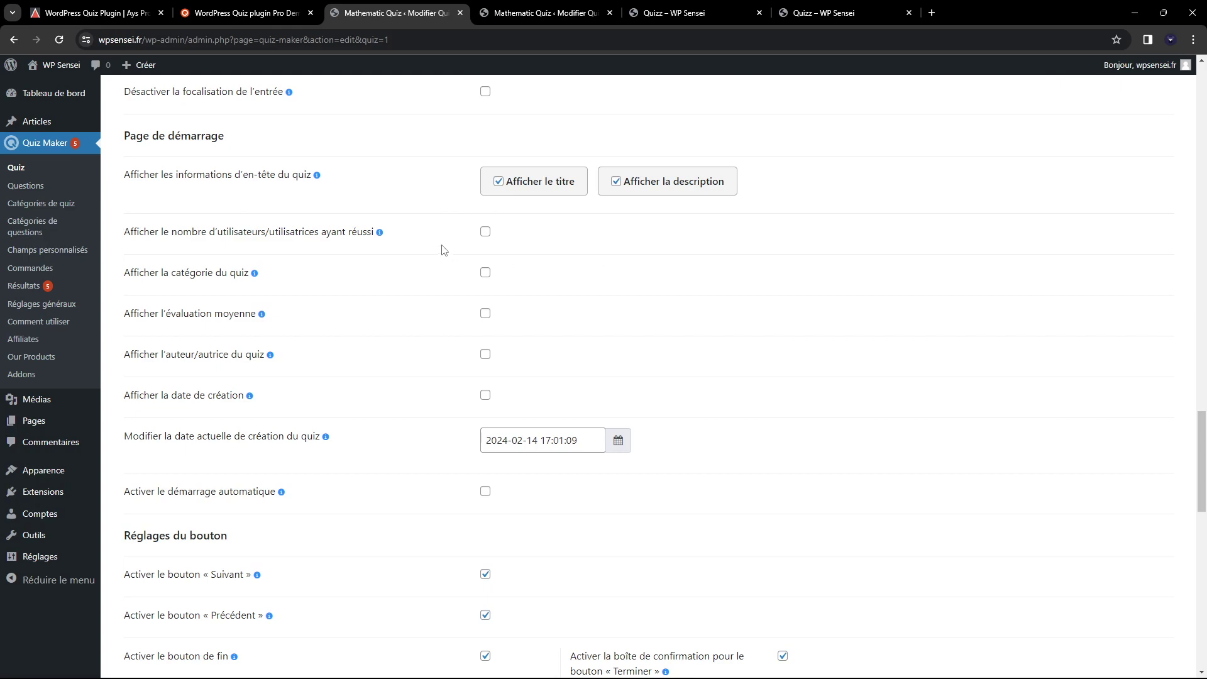
{"action": "scroll", "coordinate": [368, 271], "scroll_direction": "up", "scroll_amount": 6}
{"action": "scroll", "coordinate": [396, 302], "scroll_direction": "down", "scroll_amount": 5}
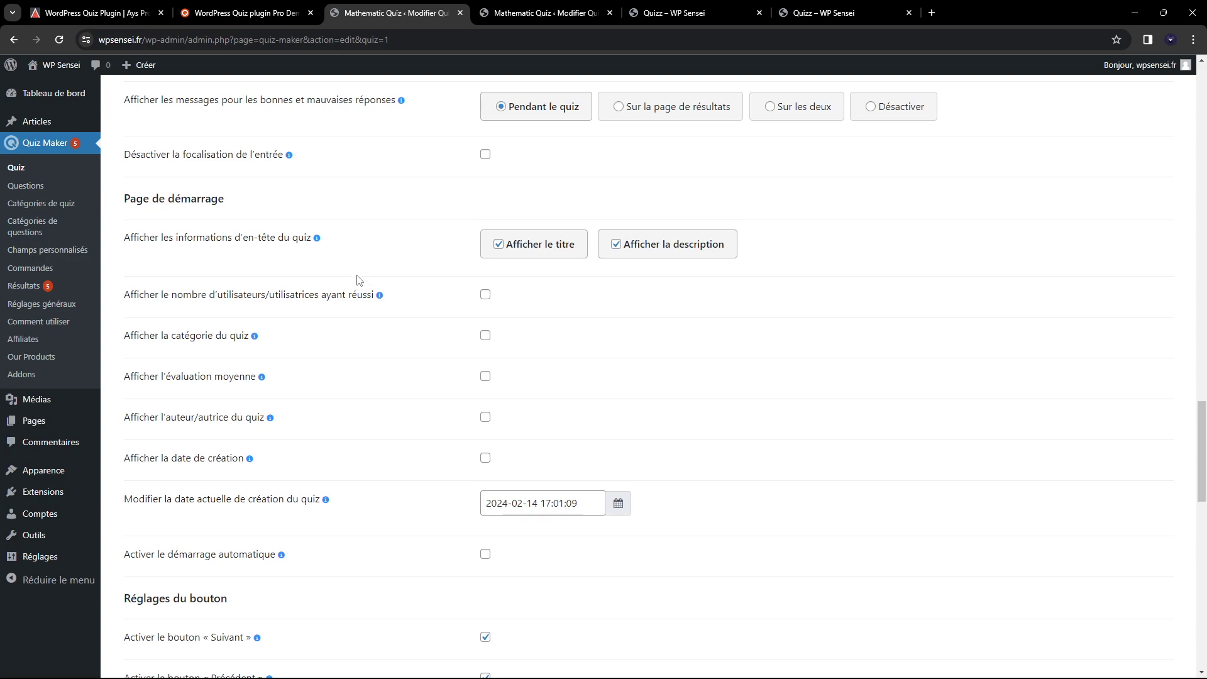
{"action": "scroll", "coordinate": [376, 340], "scroll_direction": "down", "scroll_amount": 2}
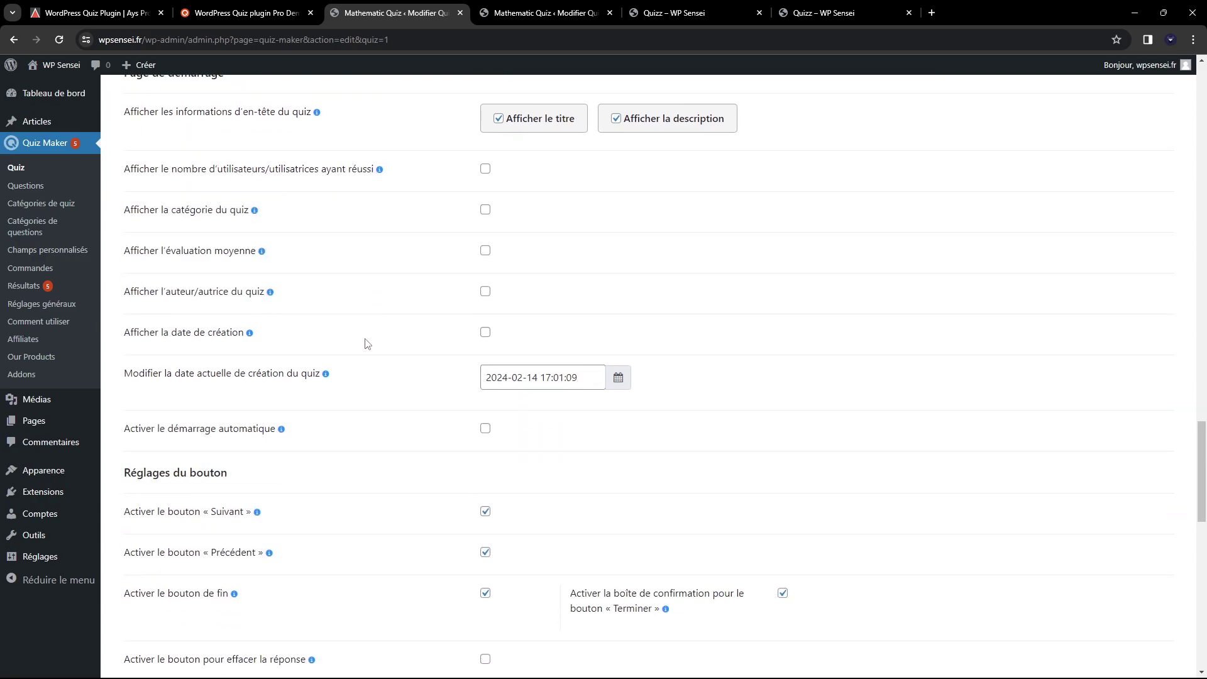
{"action": "scroll", "coordinate": [371, 330], "scroll_direction": "down", "scroll_amount": 10}
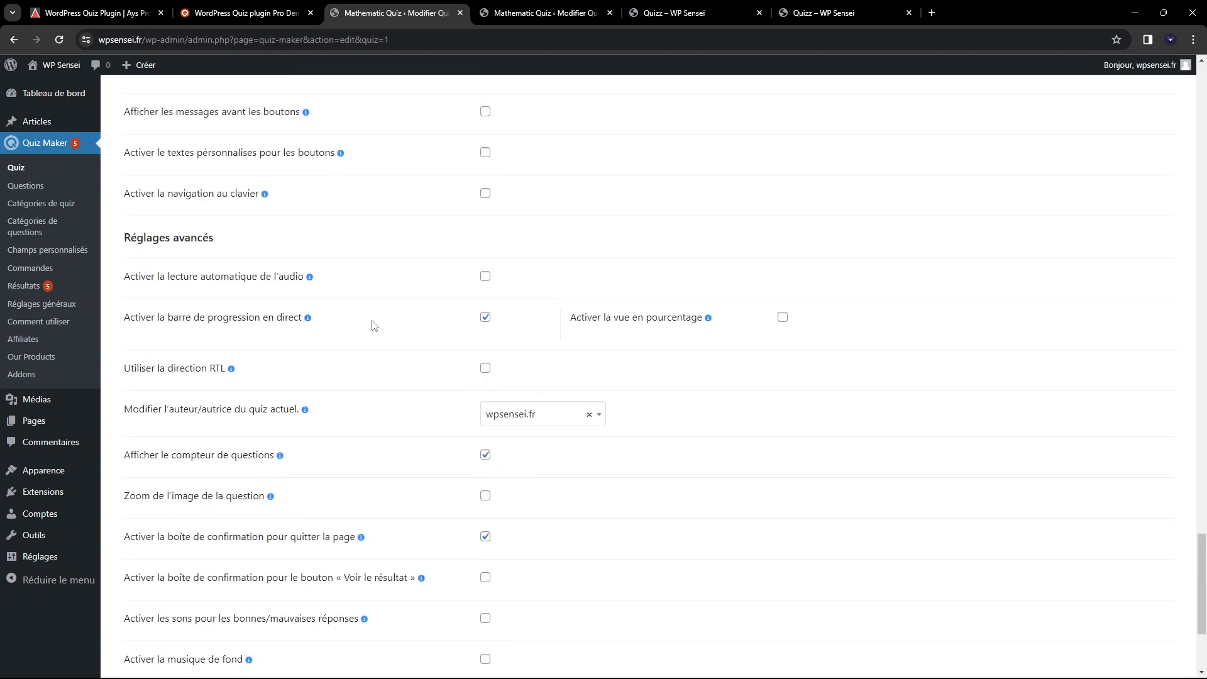
{"action": "scroll", "coordinate": [376, 317], "scroll_direction": "down", "scroll_amount": 3}
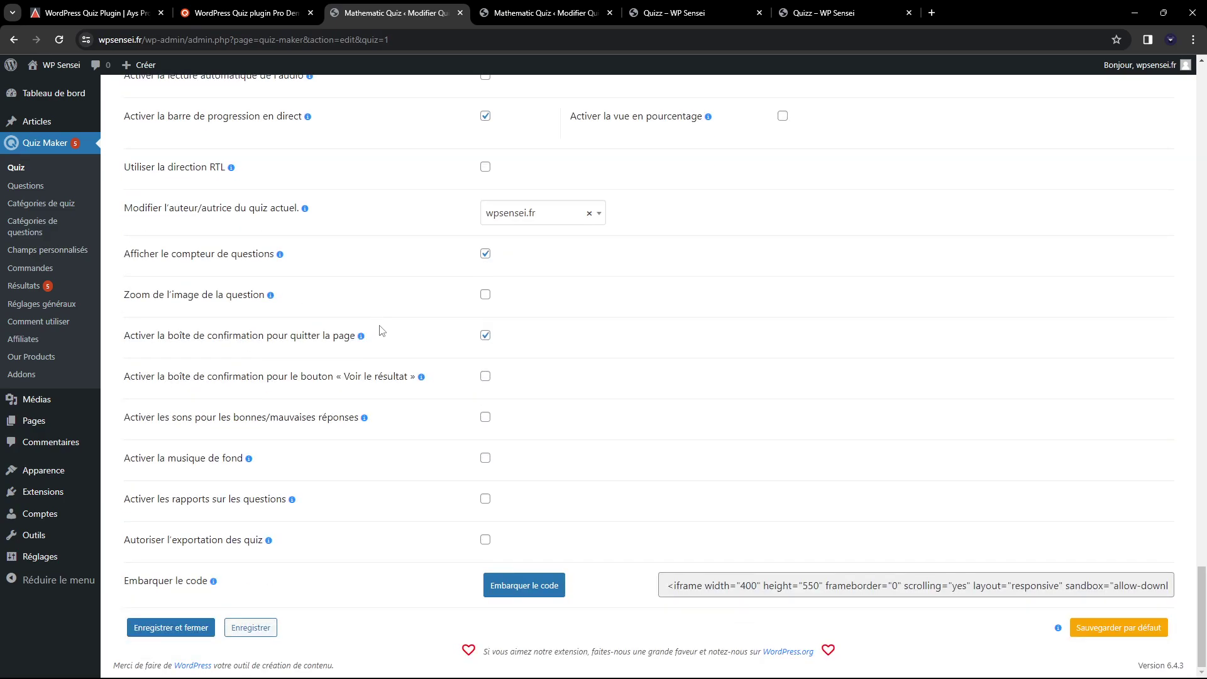
Step: Open the Réglages des résultats and examine the score options, from Calculer le score to Afficher le score
{"action": "scroll", "coordinate": [390, 339], "scroll_direction": "up", "scroll_amount": 6}
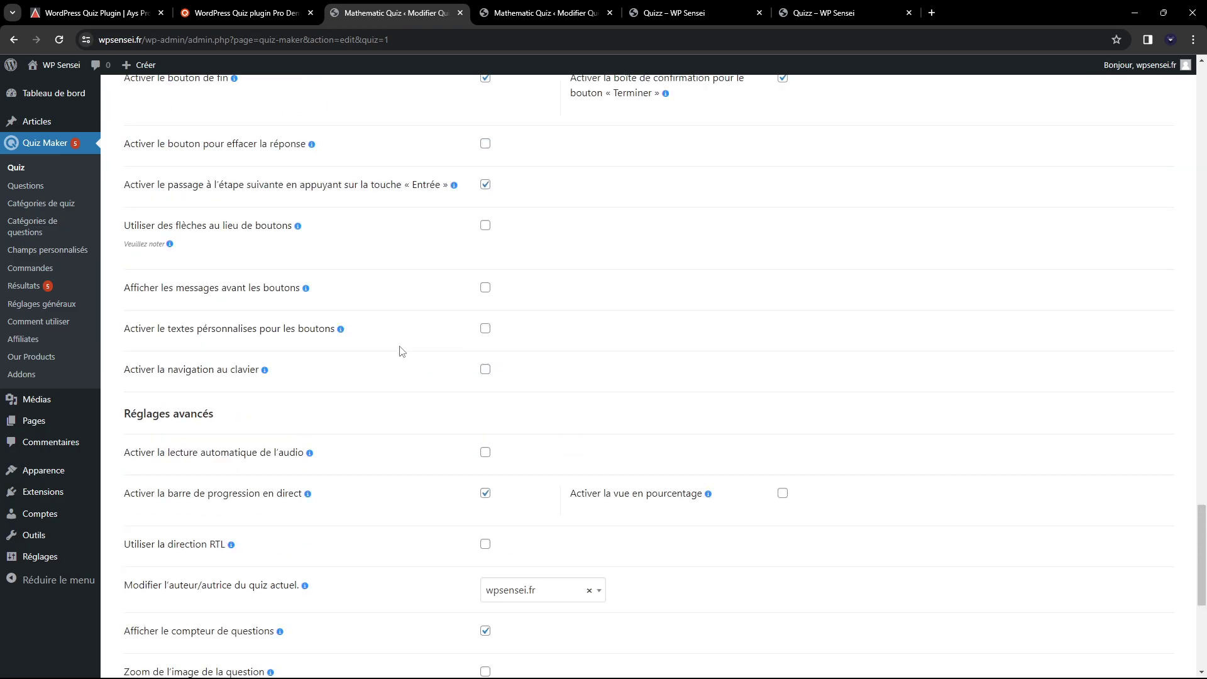
{"action": "scroll", "coordinate": [406, 355], "scroll_direction": "up", "scroll_amount": 20}
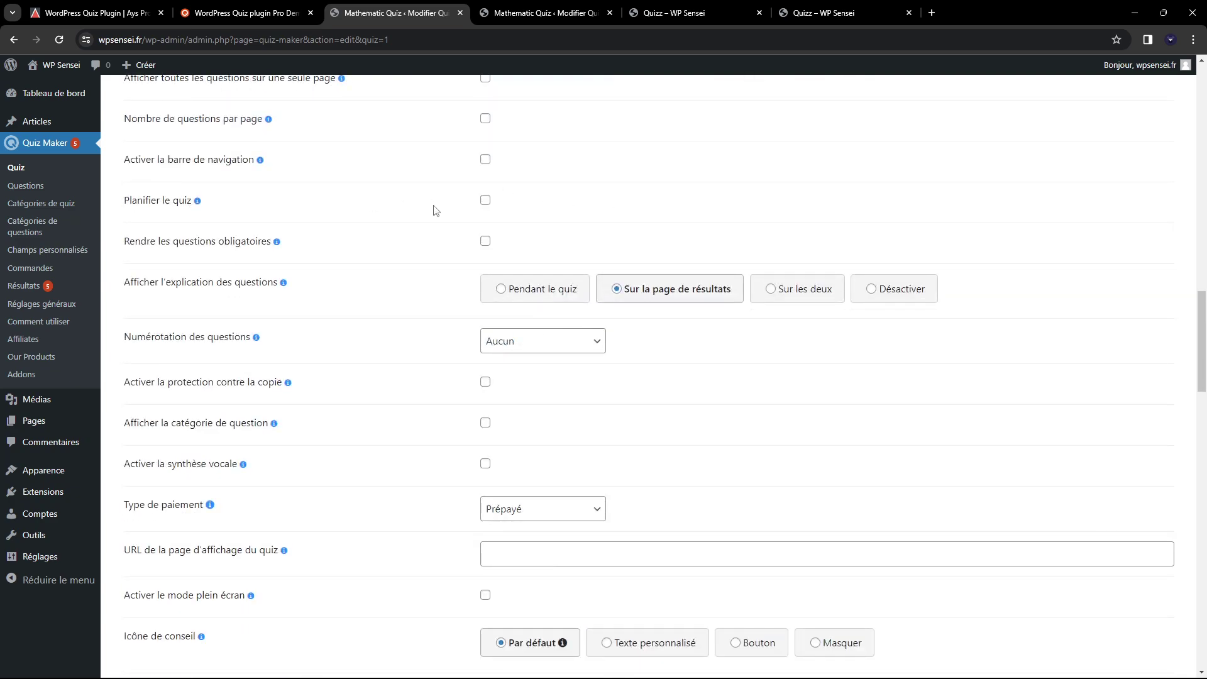
{"action": "scroll", "coordinate": [427, 220], "scroll_direction": "up", "scroll_amount": 8}
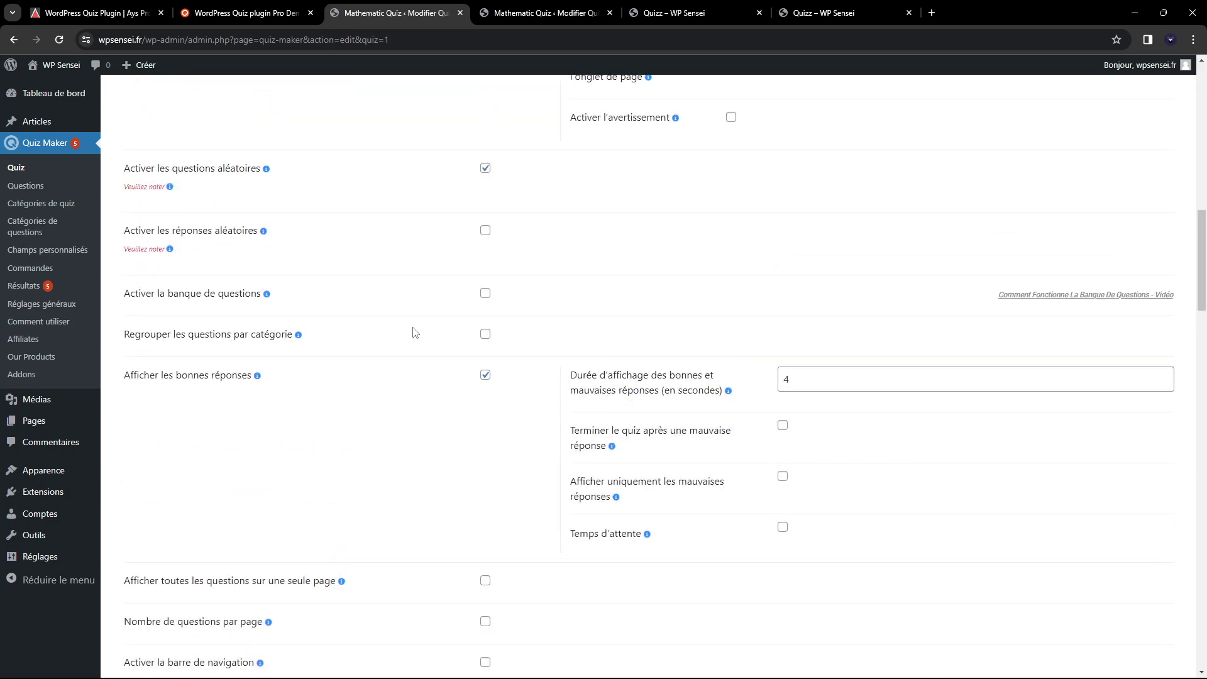
{"action": "scroll", "coordinate": [499, 352], "scroll_direction": "up", "scroll_amount": 5}
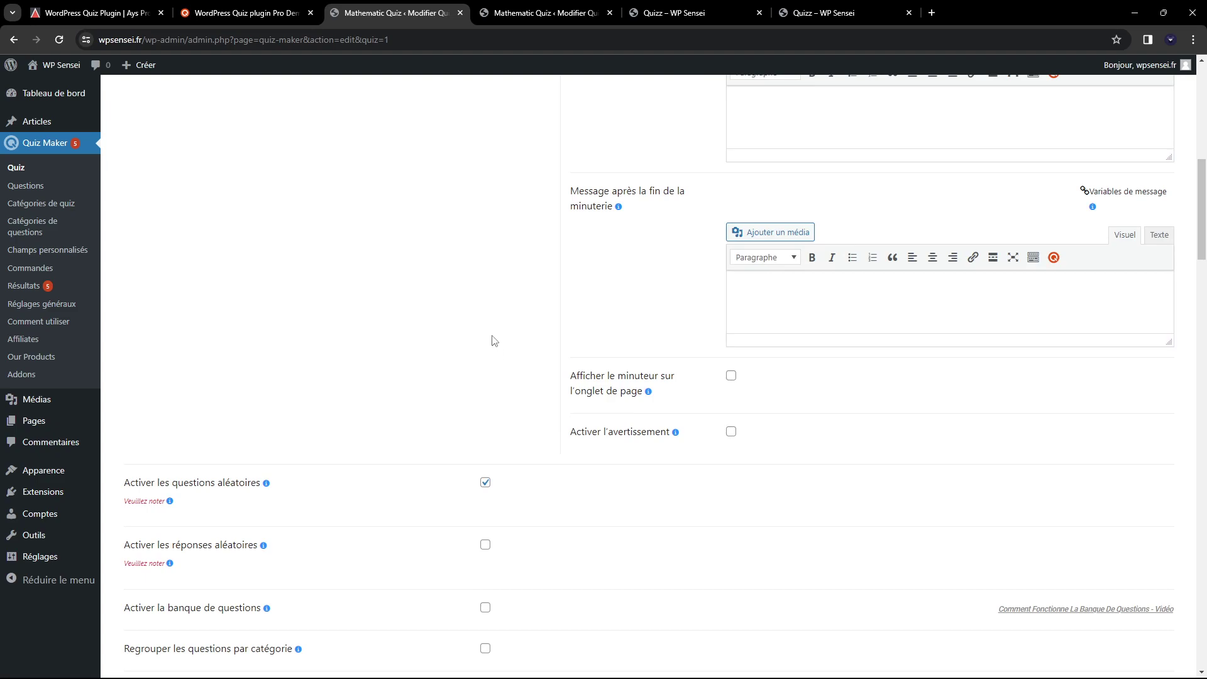
{"action": "scroll", "coordinate": [493, 340], "scroll_direction": "up", "scroll_amount": 10}
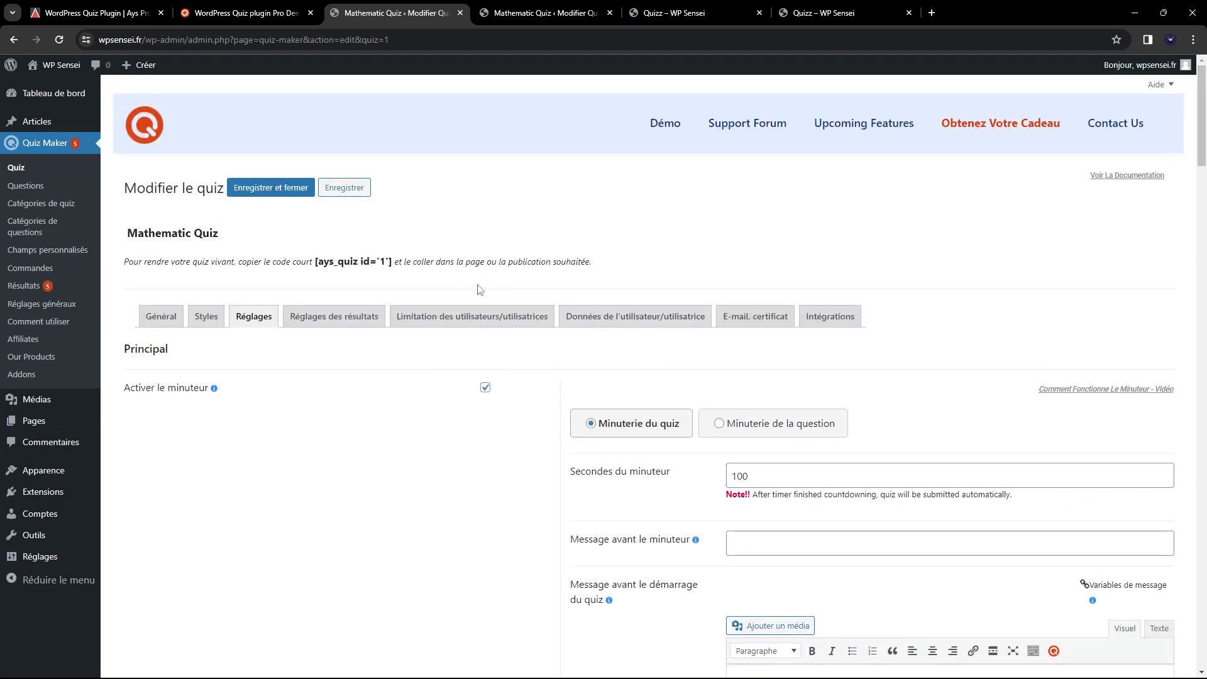
{"action": "left_click", "coordinate": [338, 316]}
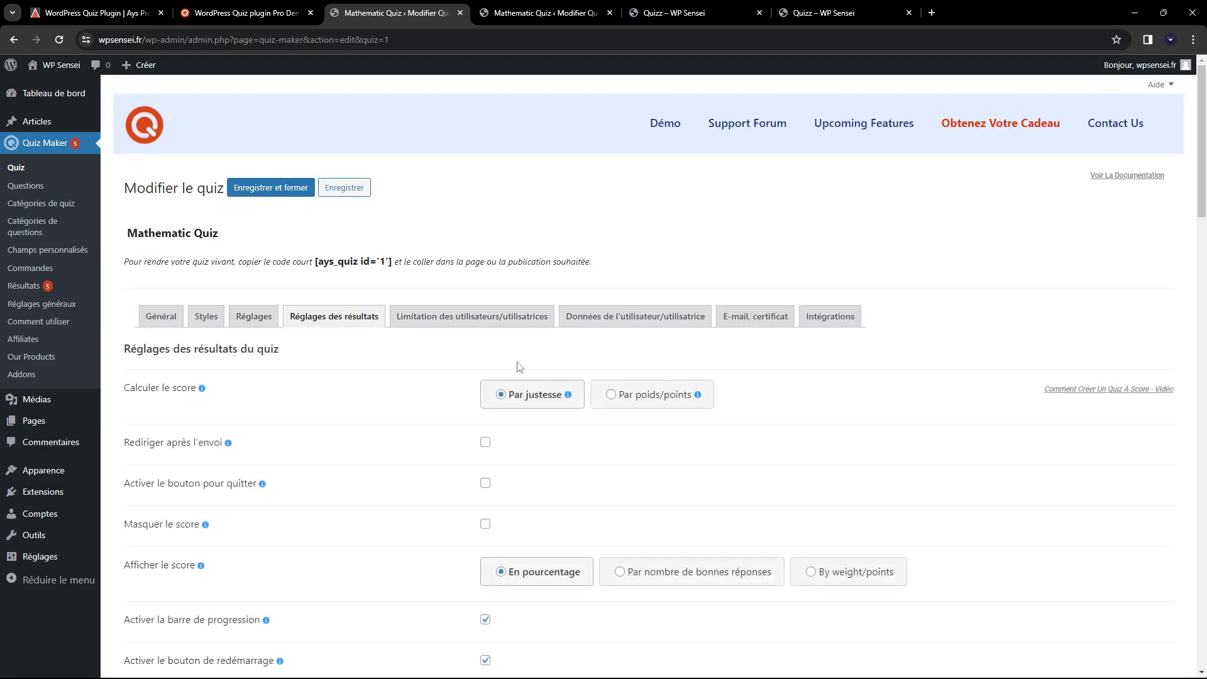
{"action": "scroll", "coordinate": [350, 409], "scroll_direction": "down", "scroll_amount": 5}
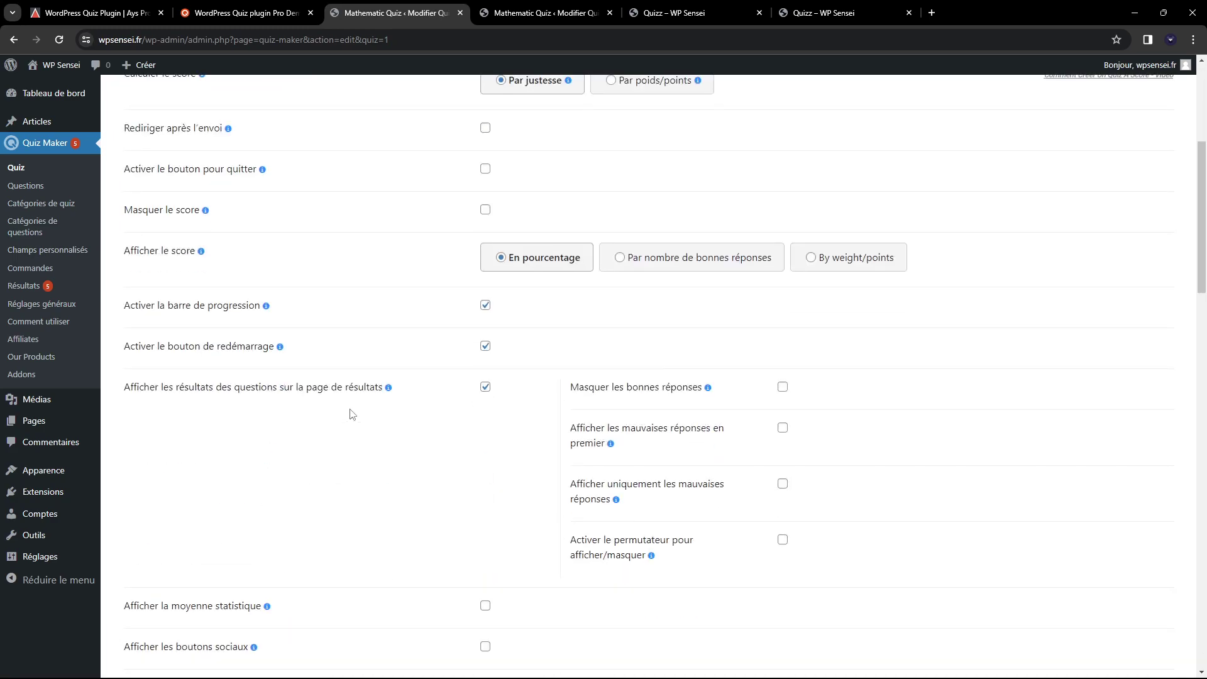
{"action": "scroll", "coordinate": [353, 413], "scroll_direction": "up", "scroll_amount": 4}
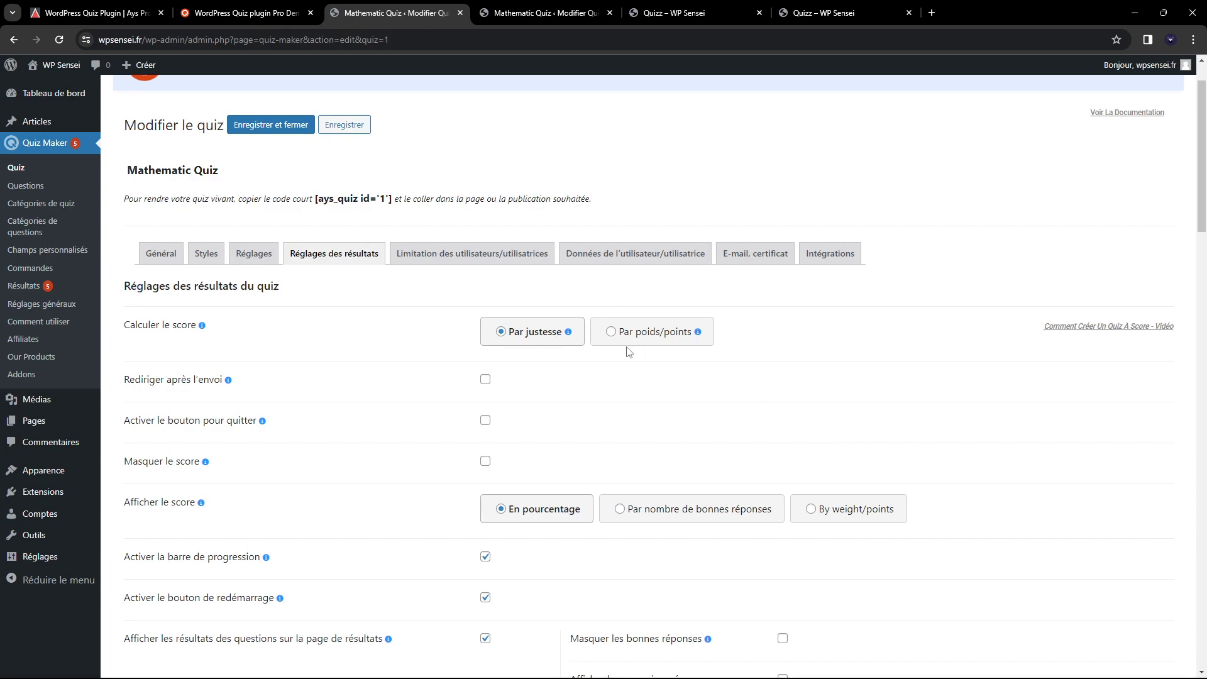
{"action": "scroll", "coordinate": [631, 349], "scroll_direction": "down", "scroll_amount": 1}
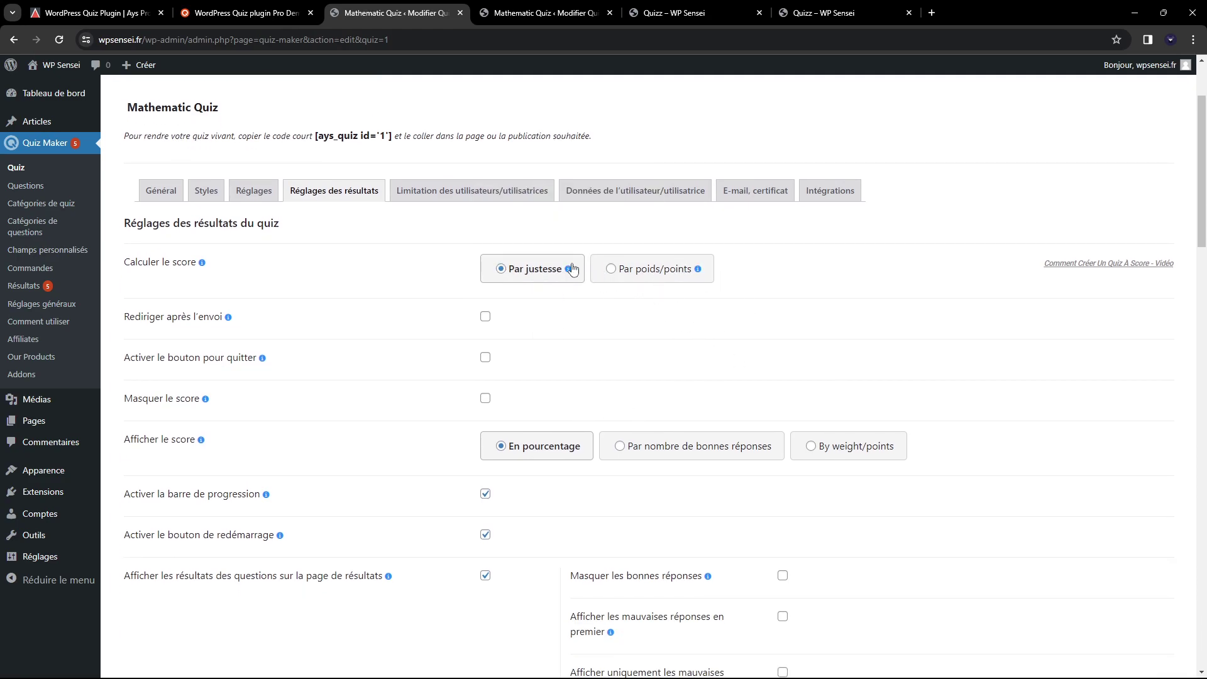
{"action": "scroll", "coordinate": [503, 311], "scroll_direction": "down", "scroll_amount": 4}
{"action": "scroll", "coordinate": [493, 317], "scroll_direction": "up", "scroll_amount": 4}
{"action": "scroll", "coordinate": [546, 279], "scroll_direction": "down", "scroll_amount": 3}
Step: Examine how question results are displayed on the results page, the social and rating options, and the Icône du chargeur de quiz choices
{"action": "scroll", "coordinate": [444, 221], "scroll_direction": "down", "scroll_amount": 4}
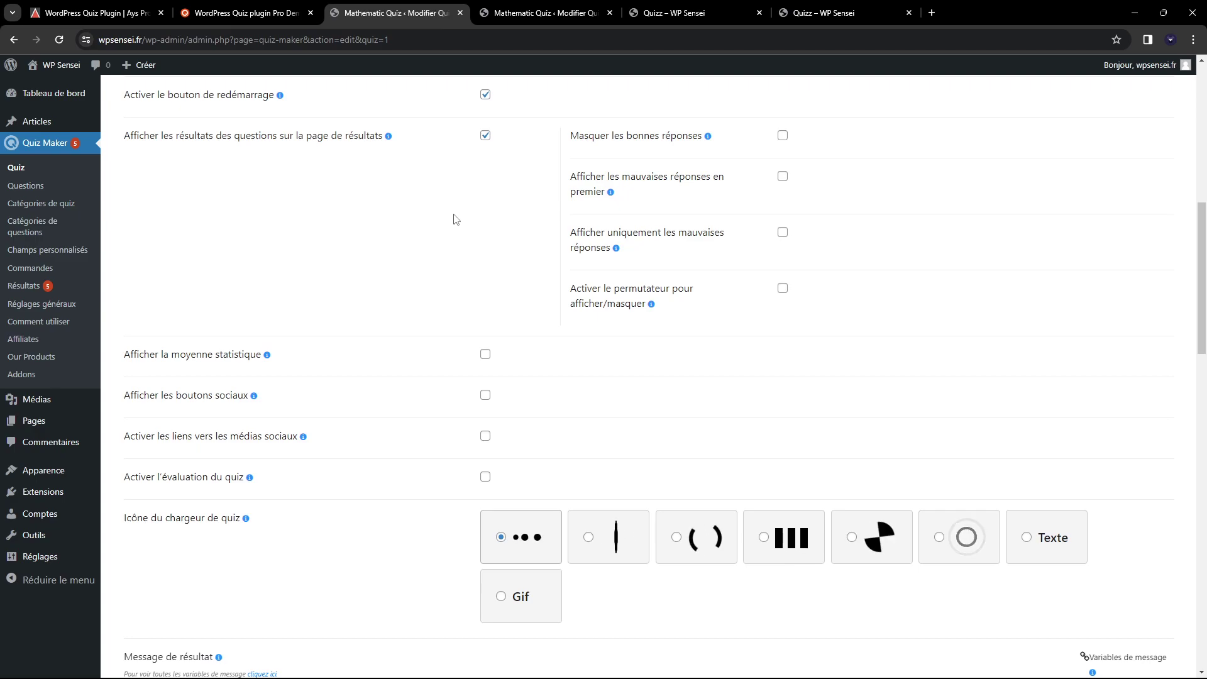
{"action": "scroll", "coordinate": [229, 277], "scroll_direction": "down", "scroll_amount": 4}
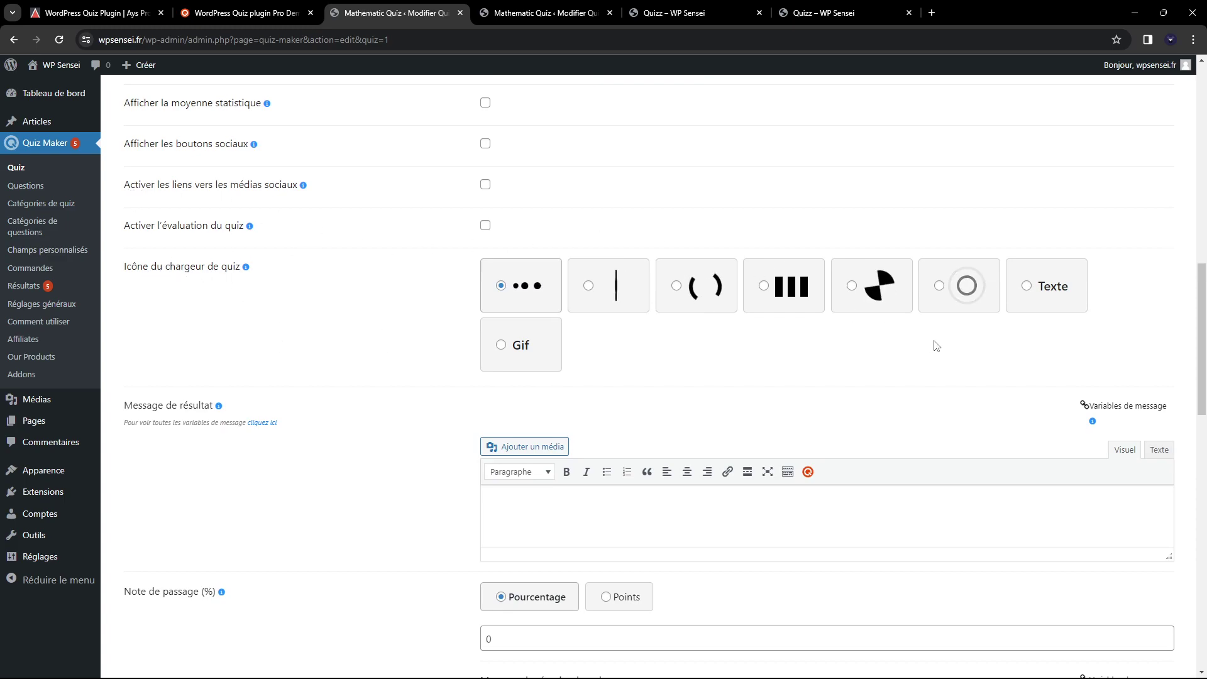
{"action": "scroll", "coordinate": [553, 305], "scroll_direction": "down", "scroll_amount": 4}
{"action": "scroll", "coordinate": [340, 271], "scroll_direction": "up", "scroll_amount": 3}
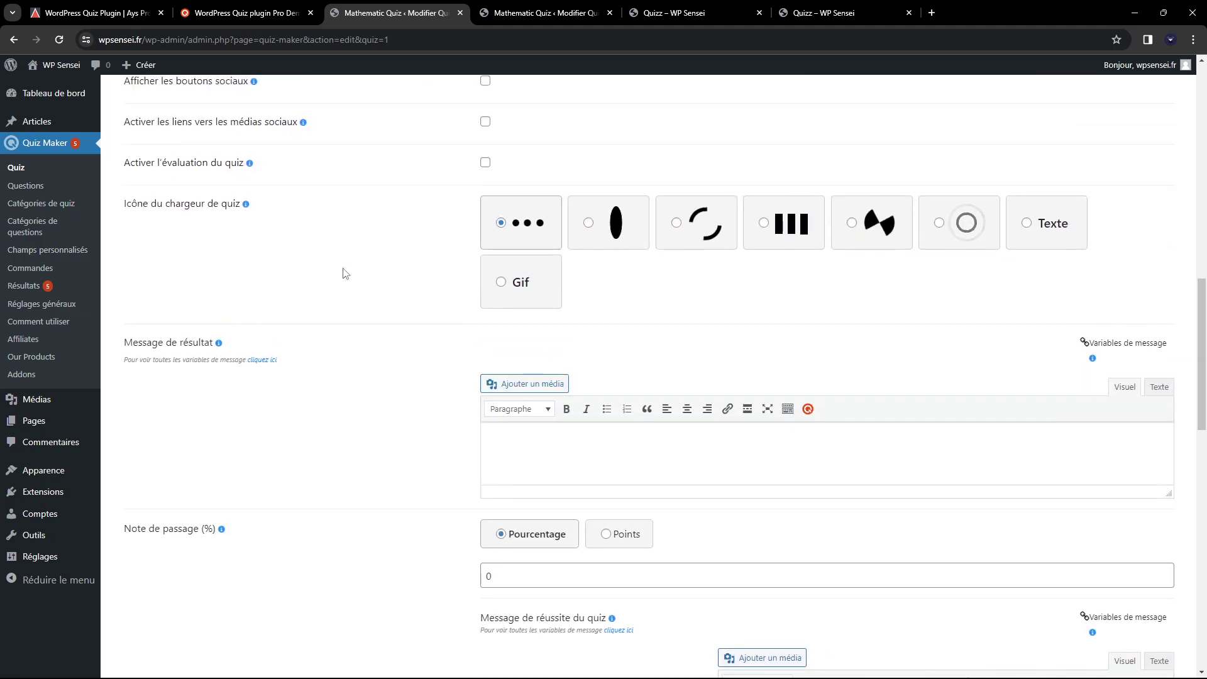
Step: Examine the remaining result settings, from Message de résultat and Note de passage through the success and failure messages to the Intervalles table
{"action": "scroll", "coordinate": [347, 272], "scroll_direction": "down", "scroll_amount": 2}
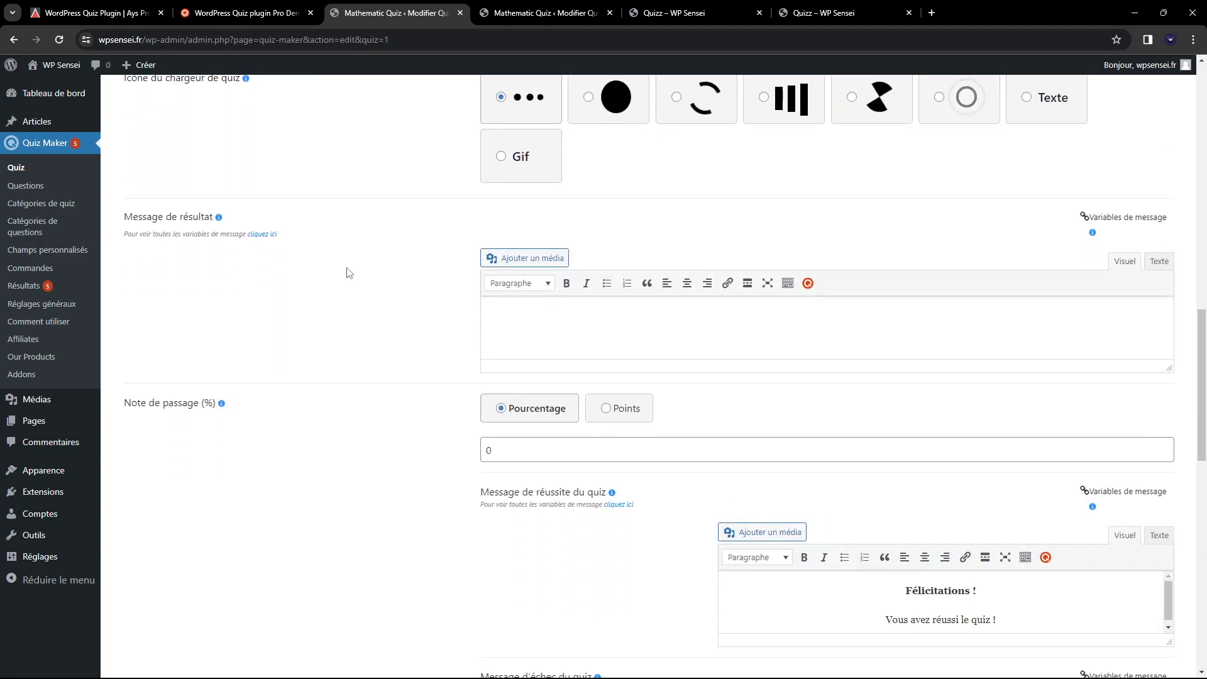
{"action": "scroll", "coordinate": [348, 329], "scroll_direction": "down", "scroll_amount": 3}
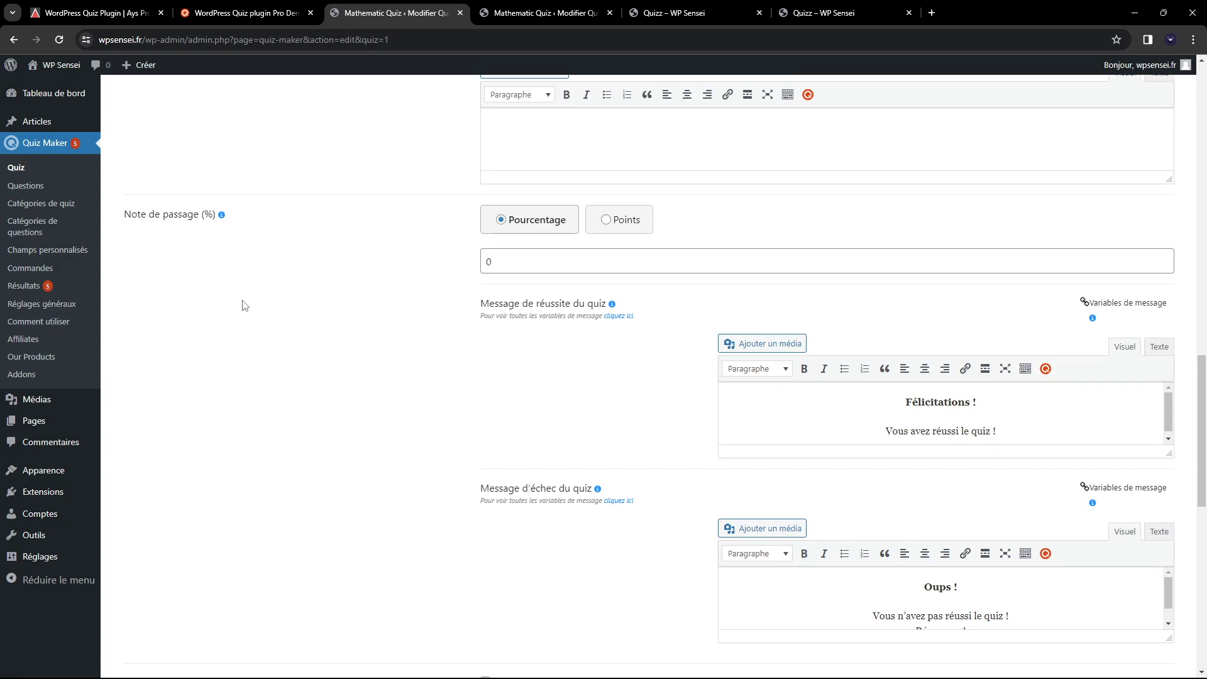
{"action": "left_click", "coordinate": [556, 265]}
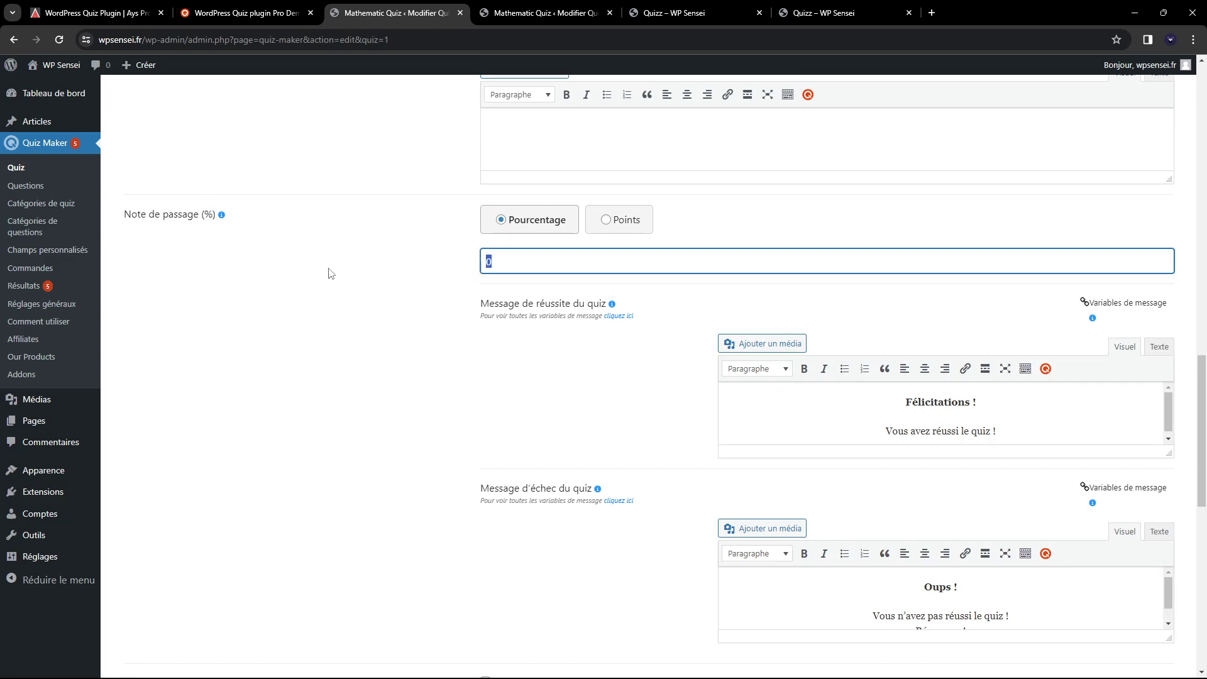
{"action": "scroll", "coordinate": [386, 283], "scroll_direction": "down", "scroll_amount": 3}
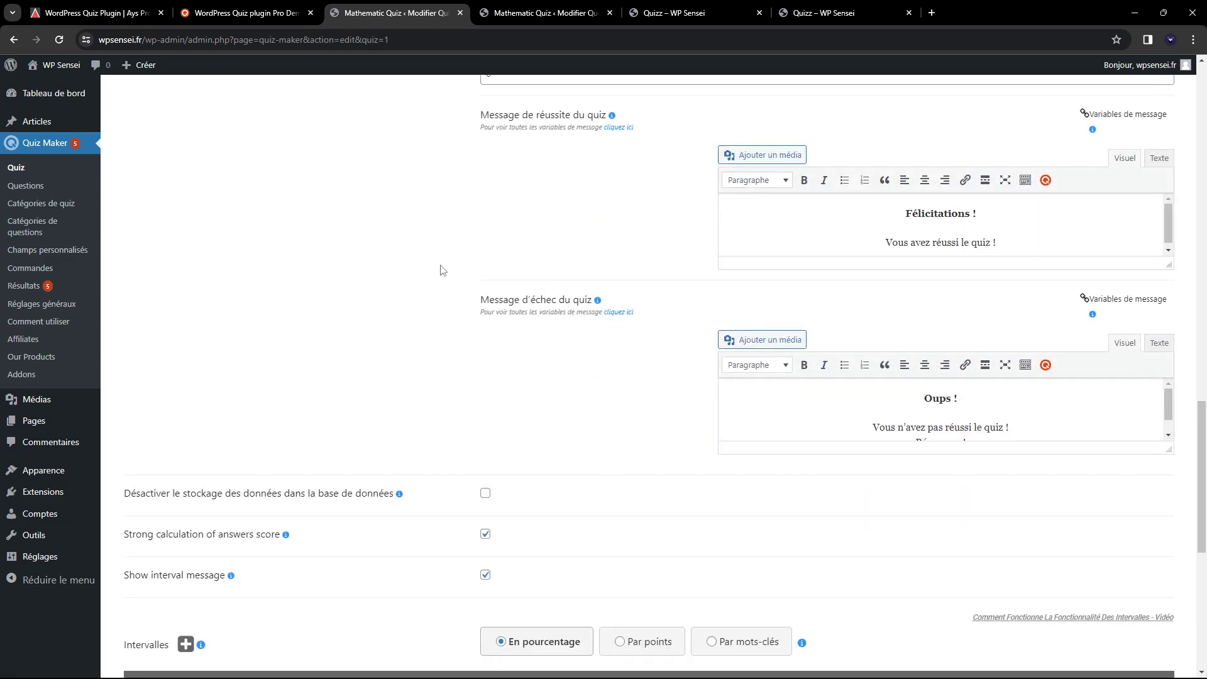
{"action": "scroll", "coordinate": [442, 271], "scroll_direction": "down", "scroll_amount": 4}
{"action": "scroll", "coordinate": [484, 258], "scroll_direction": "down", "scroll_amount": 3}
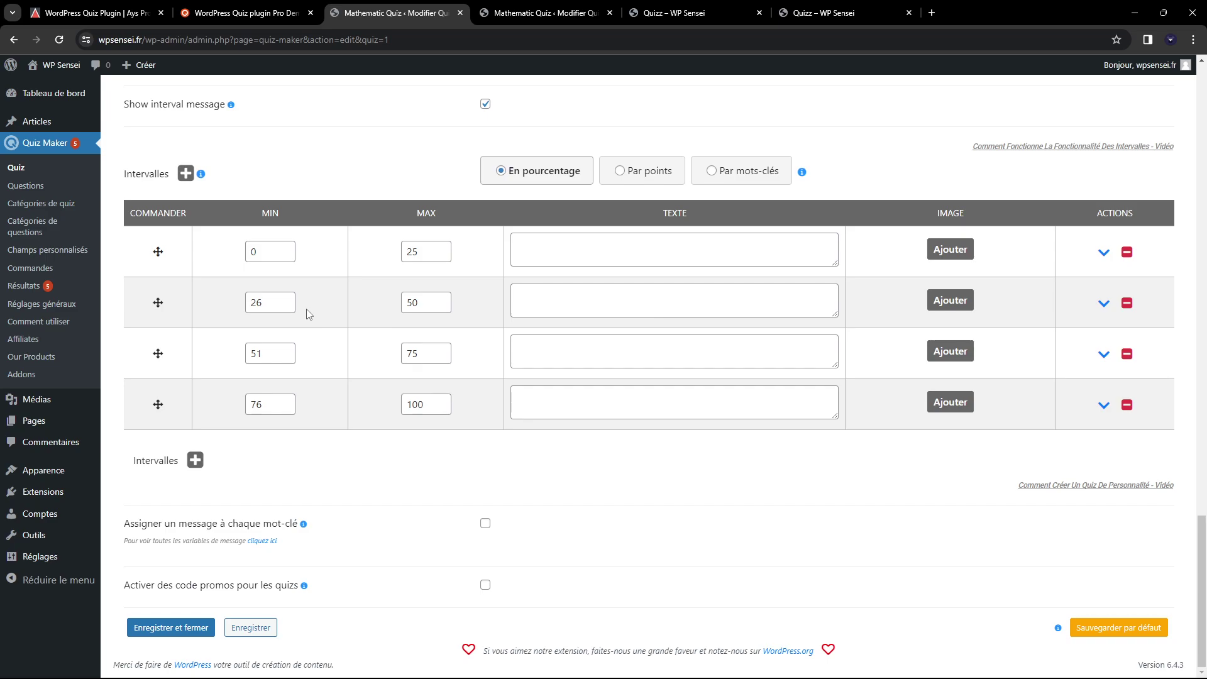
Step: Review the quiz's Limitation des utilisateurs/utilisatrices options and open the Données de l'utilisateur/utilisatrice settings
{"action": "scroll", "coordinate": [714, 262], "scroll_direction": "up", "scroll_amount": 15}
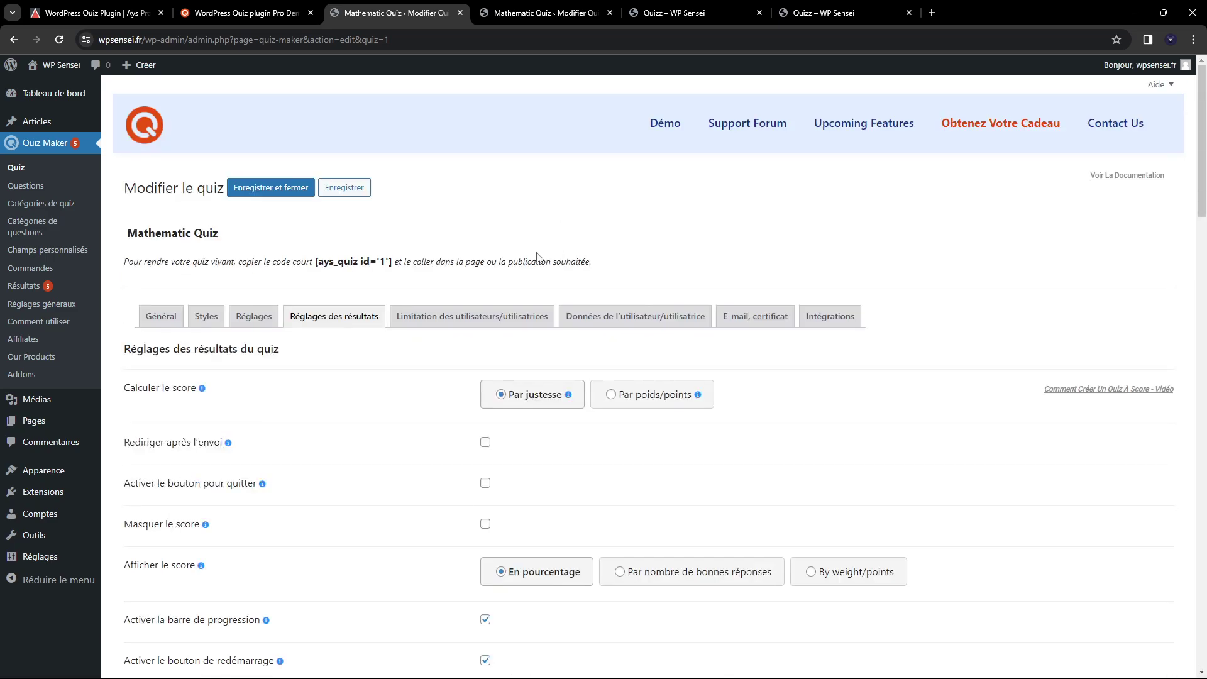
{"action": "left_click", "coordinate": [515, 316]}
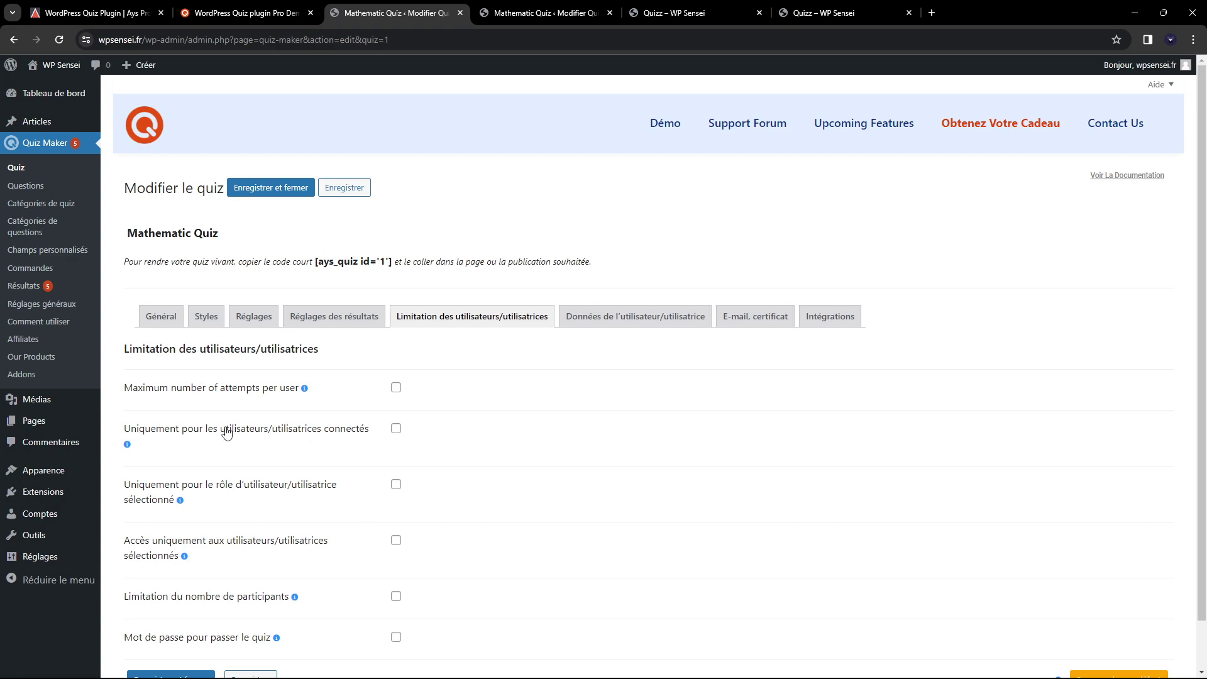
{"action": "scroll", "coordinate": [227, 433], "scroll_direction": "down", "scroll_amount": 2}
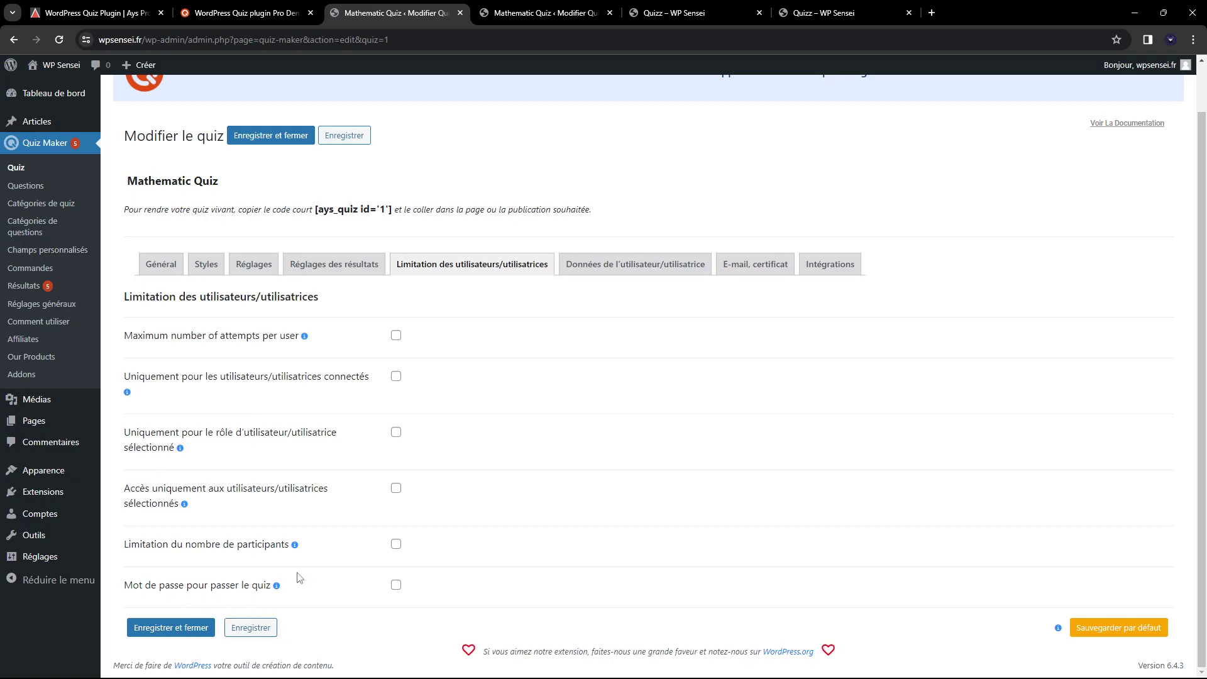
{"action": "left_click", "coordinate": [638, 276]}
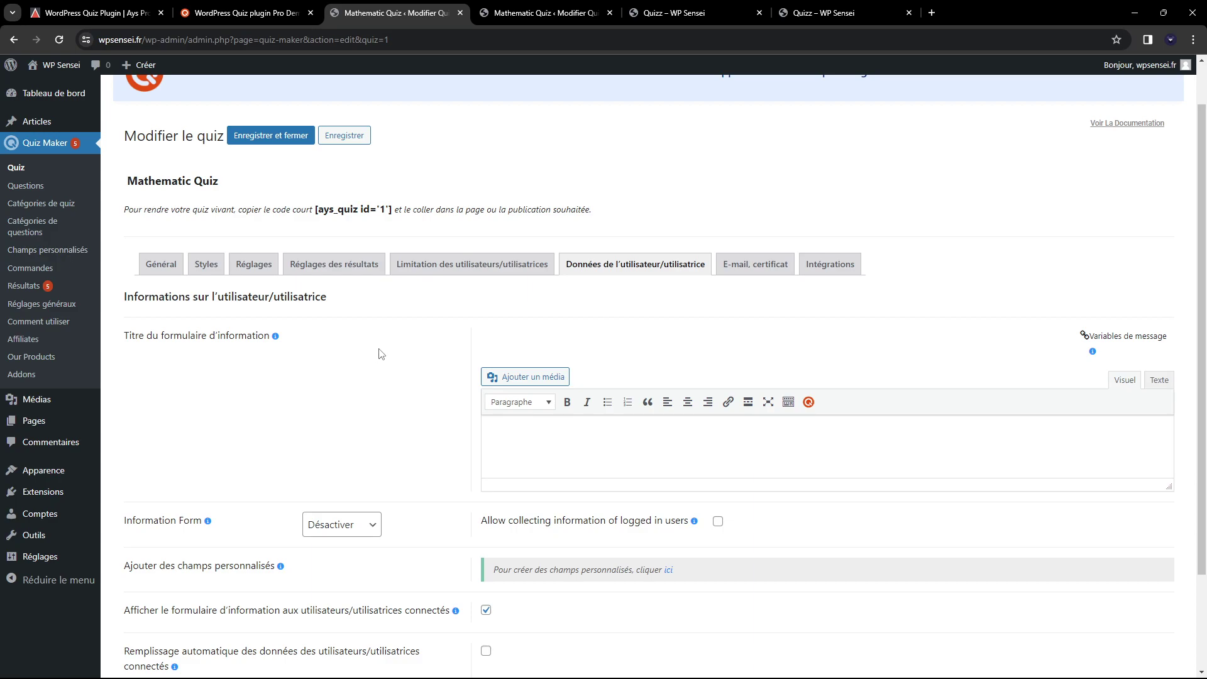
Step: Open the E-mail, certificat settings and review the sending, certificate and e-mail configuration options
{"action": "left_click", "coordinate": [755, 267]}
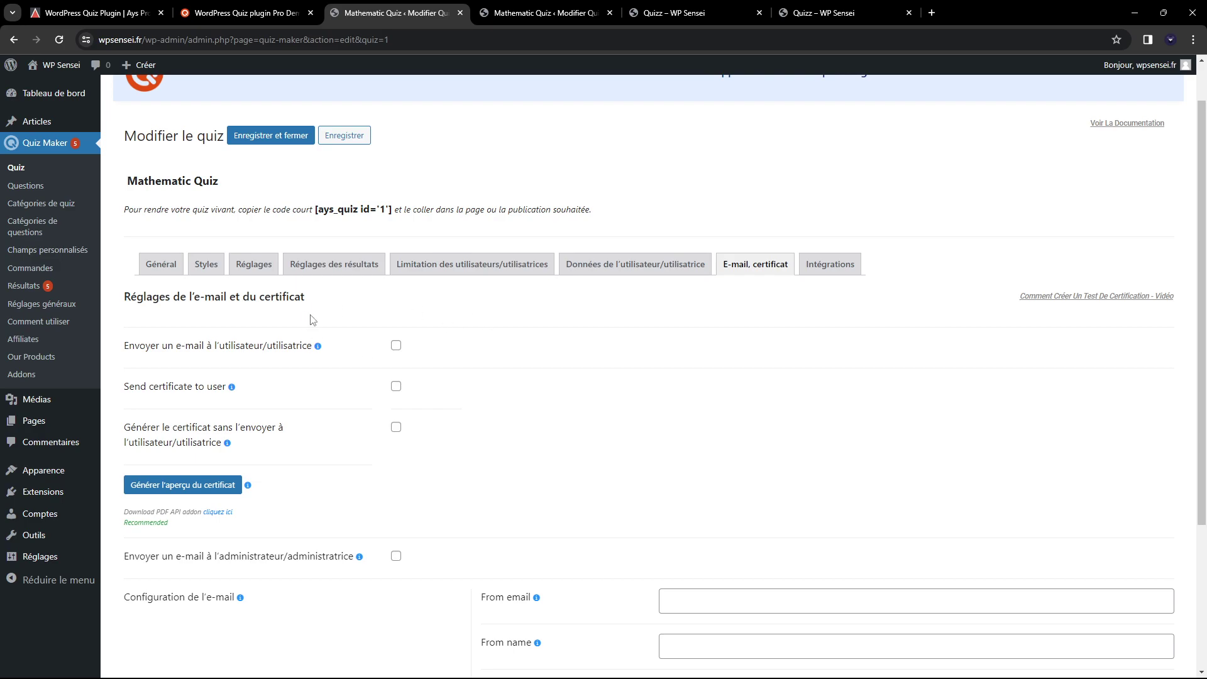
{"action": "scroll", "coordinate": [309, 320], "scroll_direction": "down", "scroll_amount": 3}
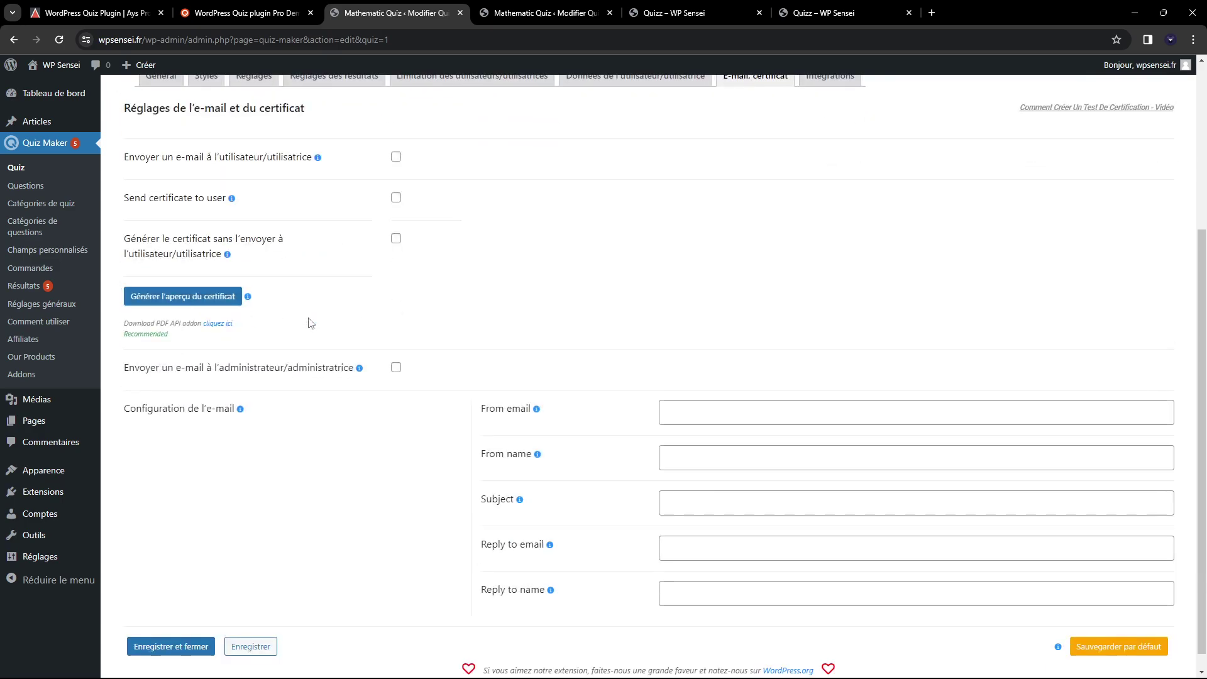
{"action": "scroll", "coordinate": [311, 323], "scroll_direction": "up", "scroll_amount": 4}
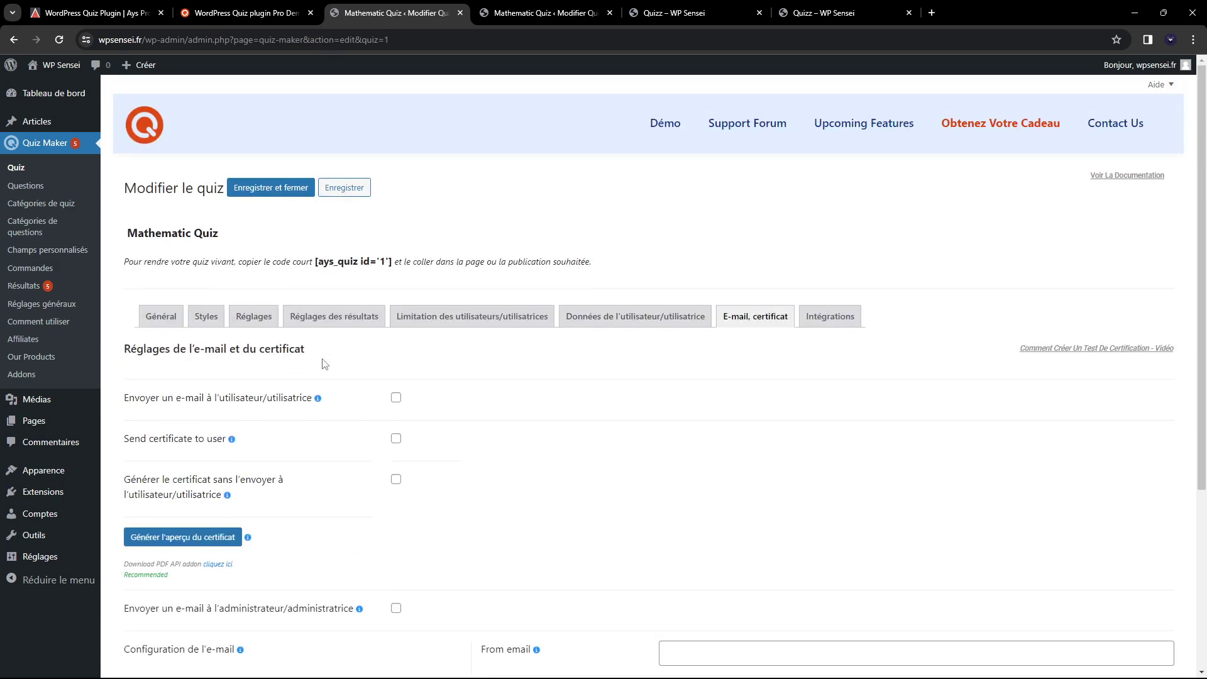
Step: Open the quiz's Intégrations settings and look through the available services, from MailChimp and PayPal to GetResponse
{"action": "left_click", "coordinate": [830, 316]}
{"action": "scroll", "coordinate": [536, 295], "scroll_direction": "down", "scroll_amount": 5}
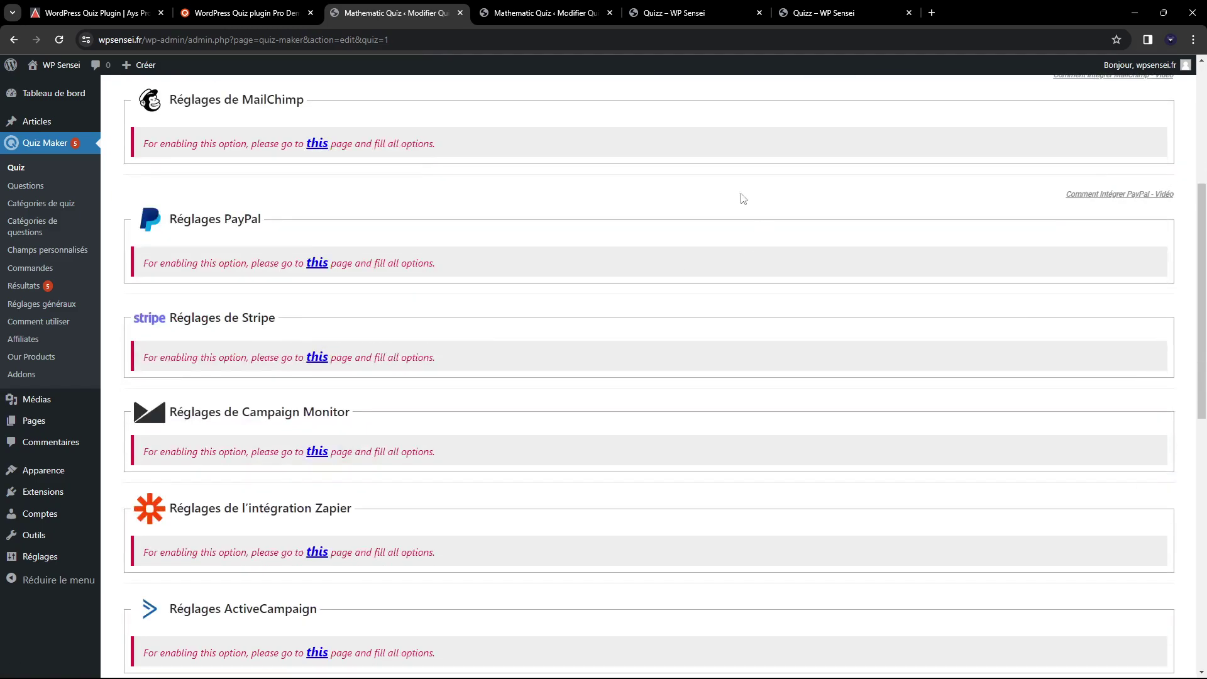
{"action": "scroll", "coordinate": [329, 208], "scroll_direction": "down", "scroll_amount": 4}
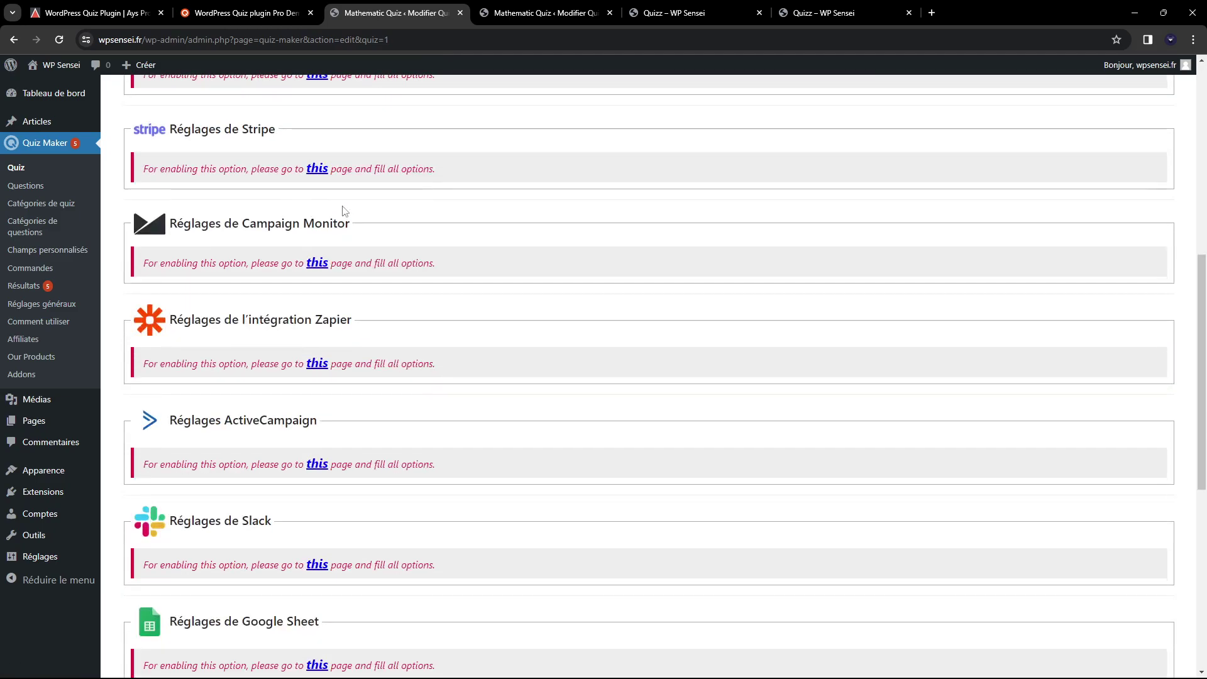
{"action": "scroll", "coordinate": [569, 232], "scroll_direction": "down", "scroll_amount": 4}
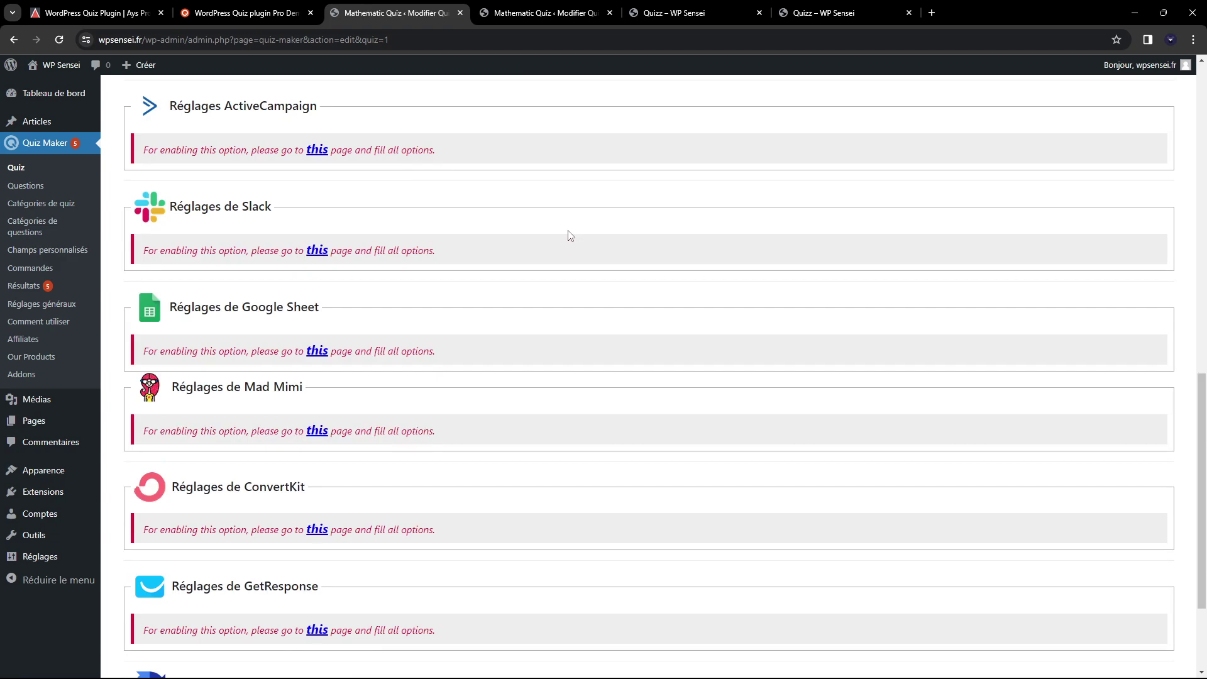
Step: Check the plugin's pricing plan comparison page, and return to the quiz to review the remaining integrations through reCAPTCHA
{"action": "left_click", "coordinate": [88, 8]}
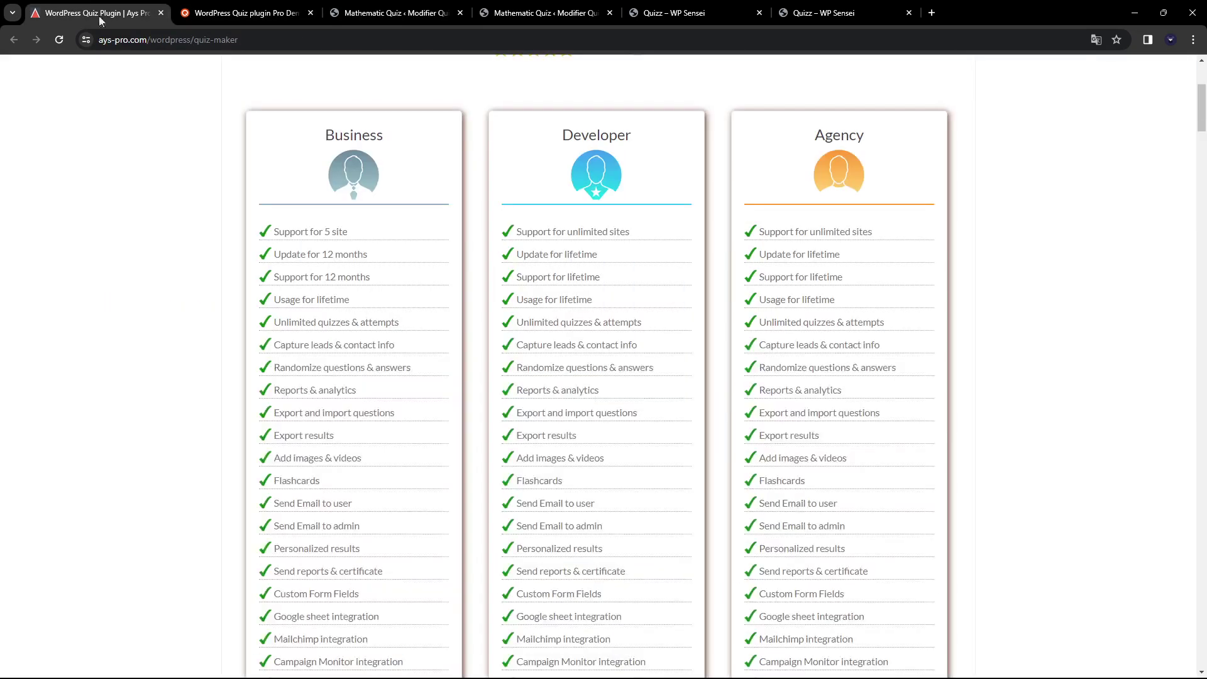
{"action": "left_click", "coordinate": [396, 12]}
{"action": "scroll", "coordinate": [597, 330], "scroll_direction": "down", "scroll_amount": 3}
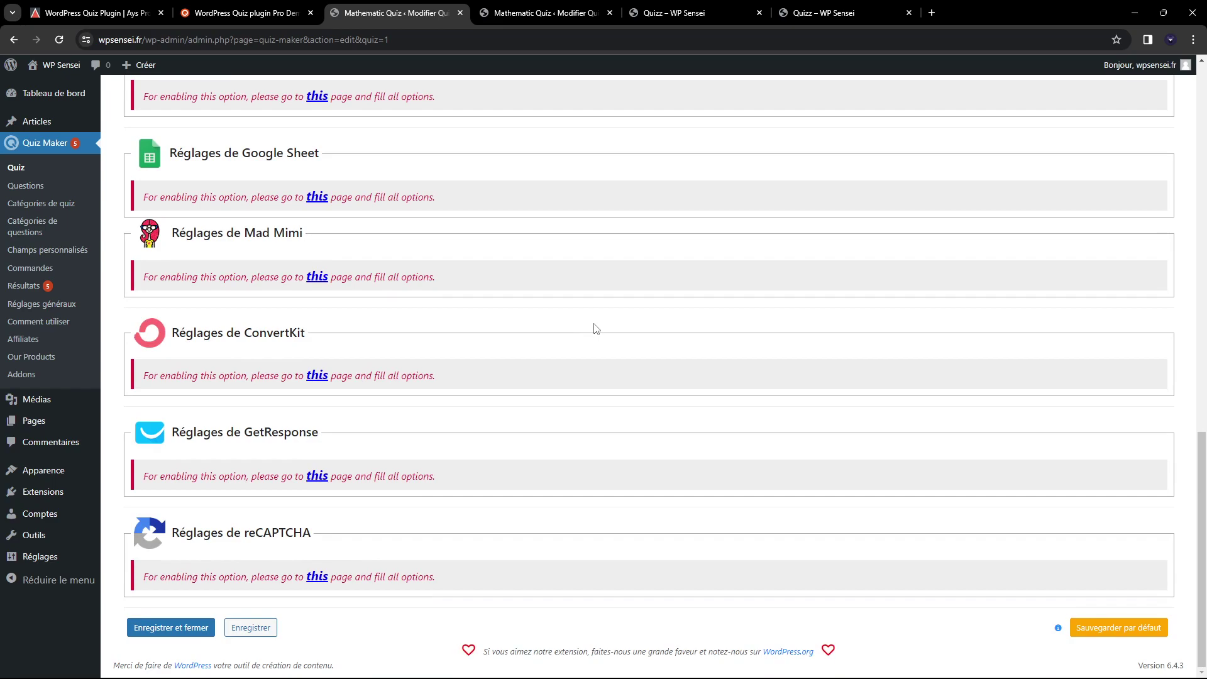
{"action": "scroll", "coordinate": [595, 328], "scroll_direction": "up", "scroll_amount": 12}
{"action": "scroll", "coordinate": [579, 332], "scroll_direction": "up", "scroll_amount": 3}
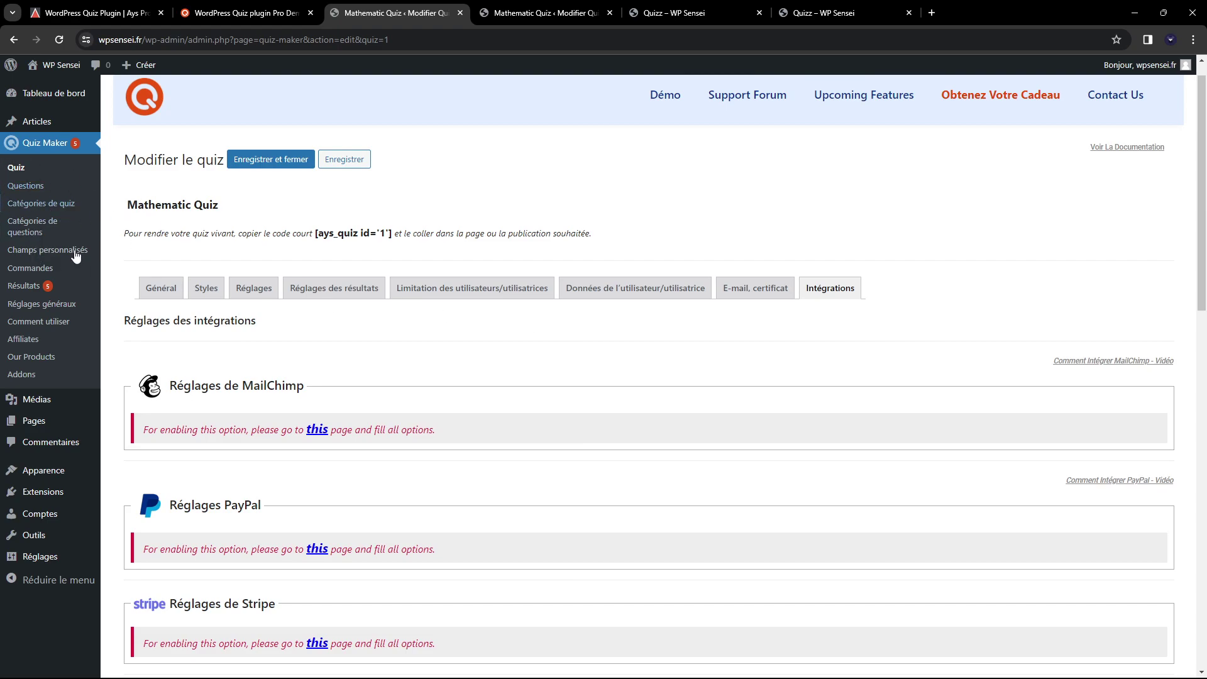
{"action": "scroll", "coordinate": [466, 487], "scroll_direction": "up", "scroll_amount": 1}
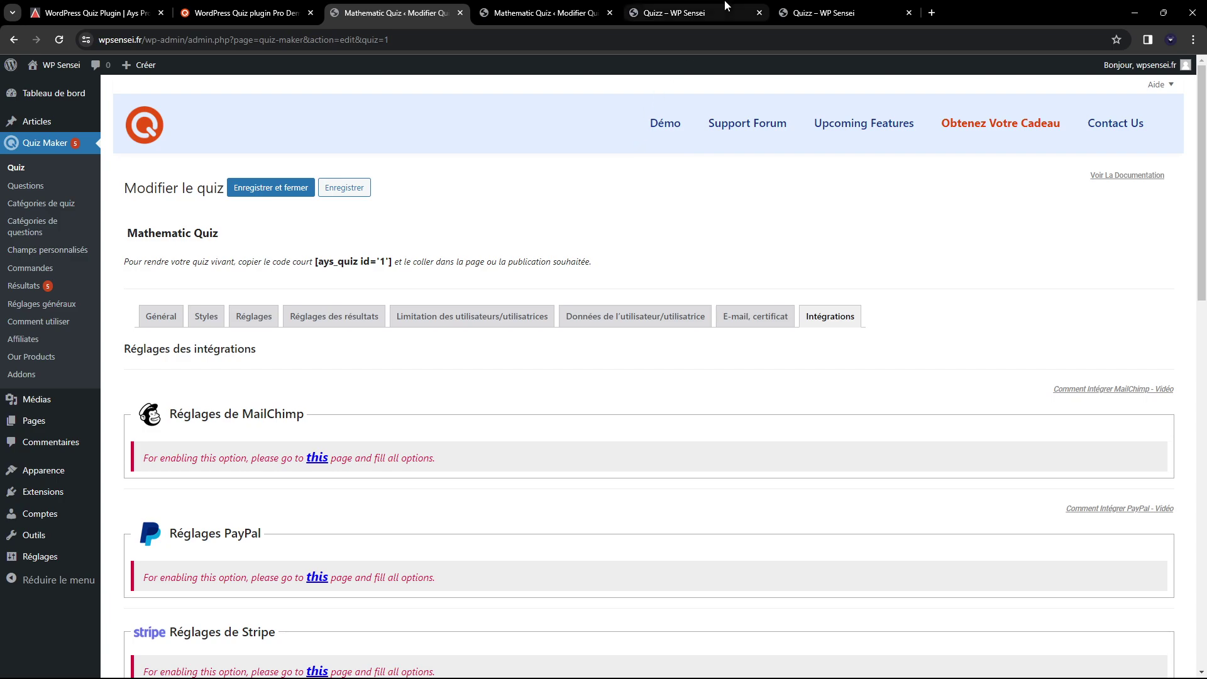
Step: Open the Quiz Maker Questions page to view the list of existing questions
{"action": "left_click", "coordinate": [699, 6]}
{"action": "left_click", "coordinate": [385, 7]}
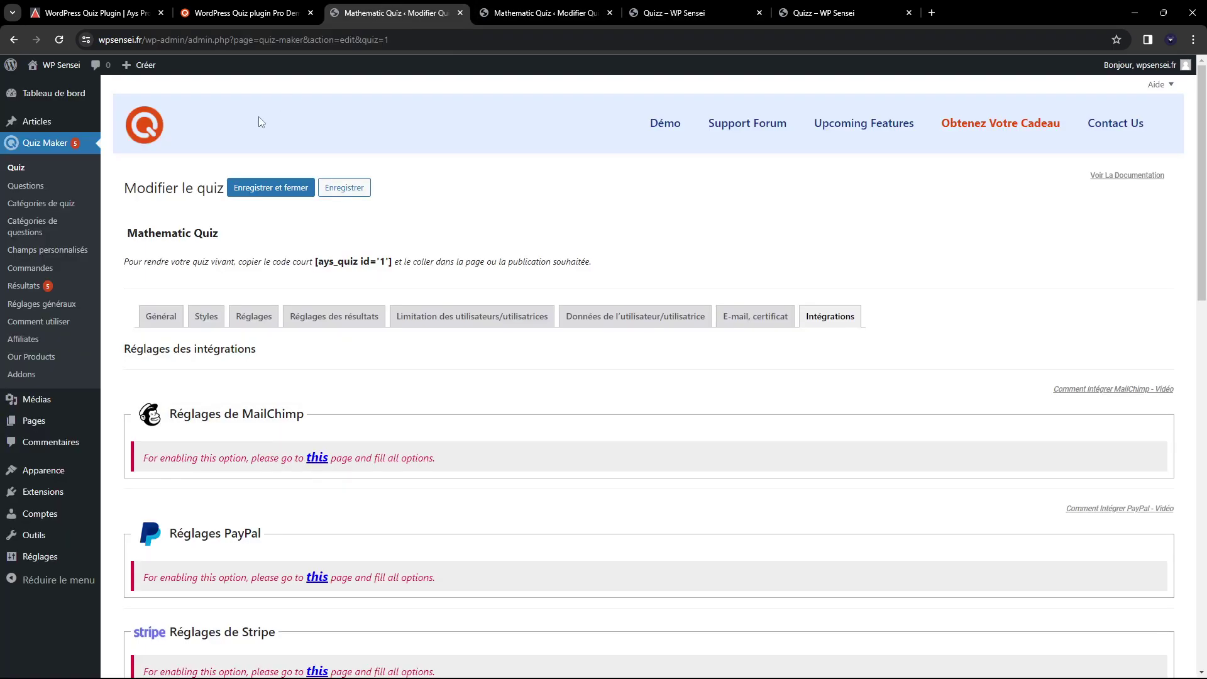
{"action": "left_click", "coordinate": [25, 187]}
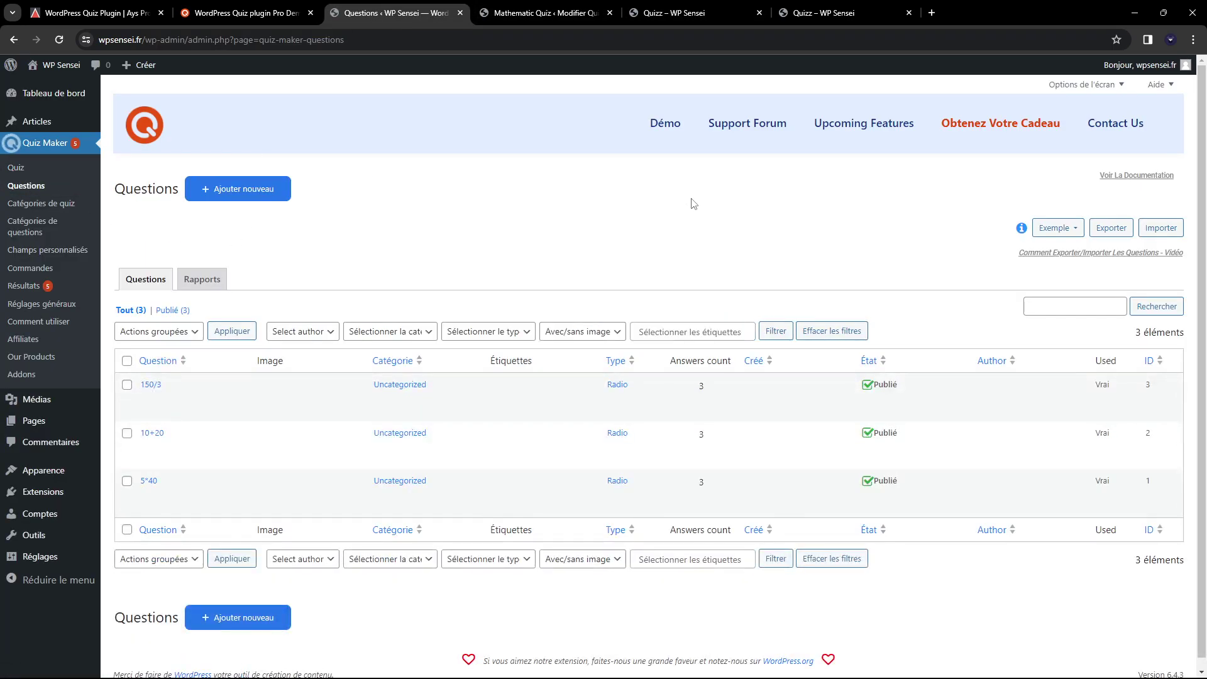